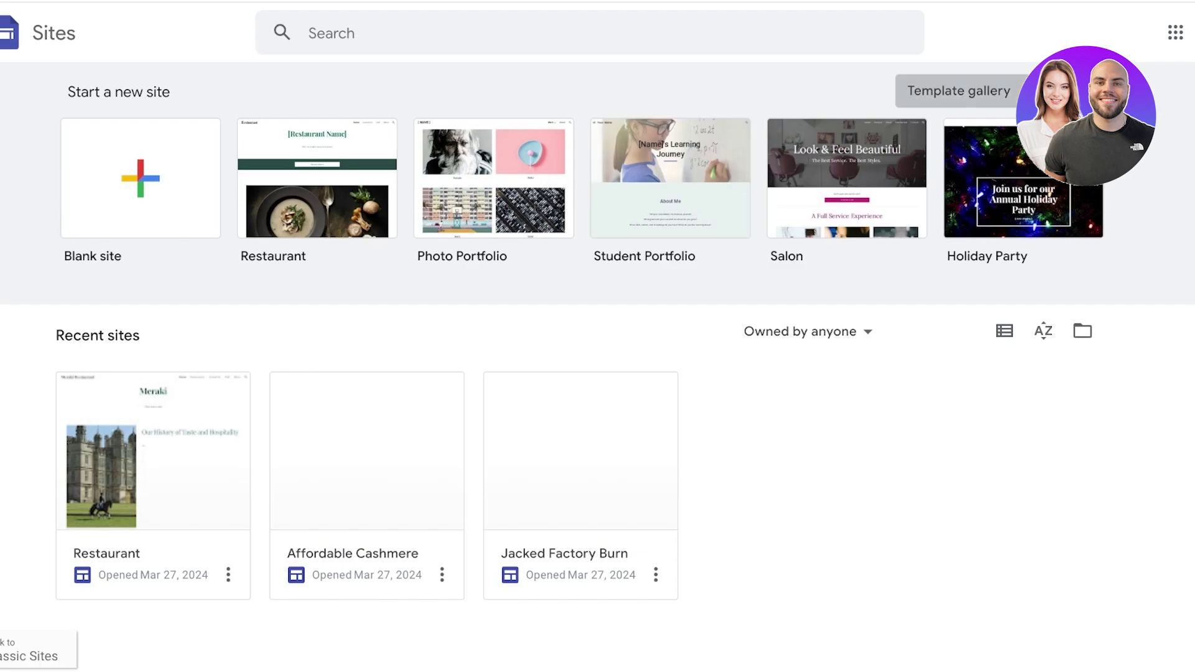
# Look through the template gallery's Personal, Work, Small business and Education site templates, and return to the start page.
pyautogui.click(958, 90)
pyautogui.scroll(-5, 598, 367)
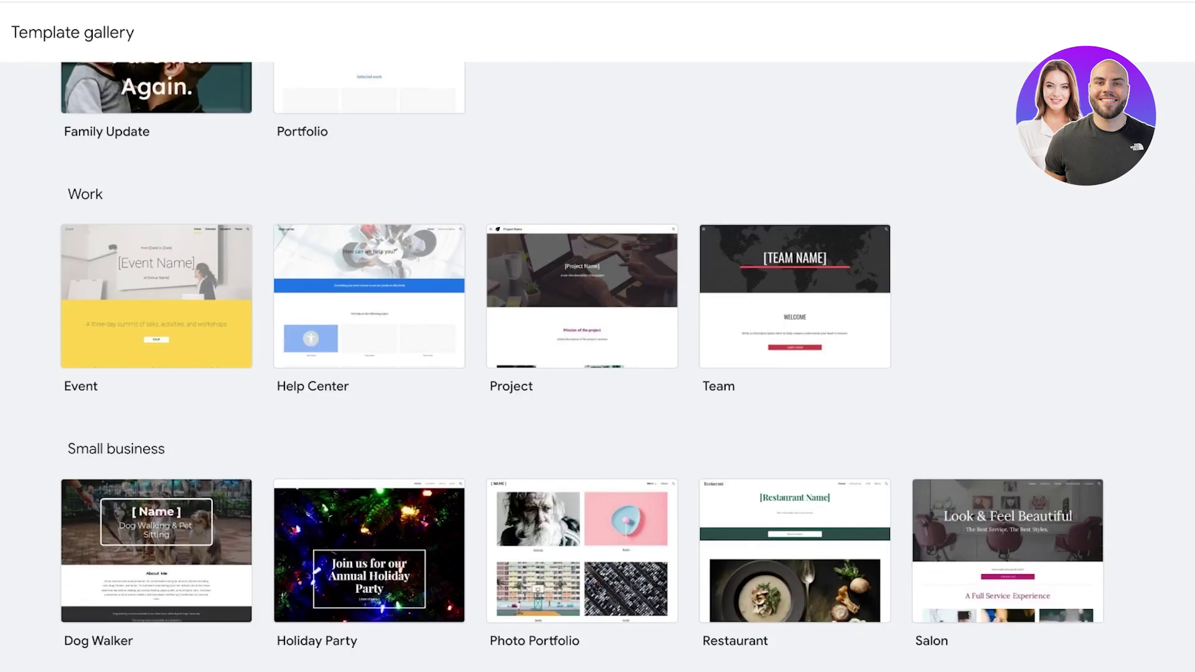
pyautogui.scroll(-6, 598, 367)
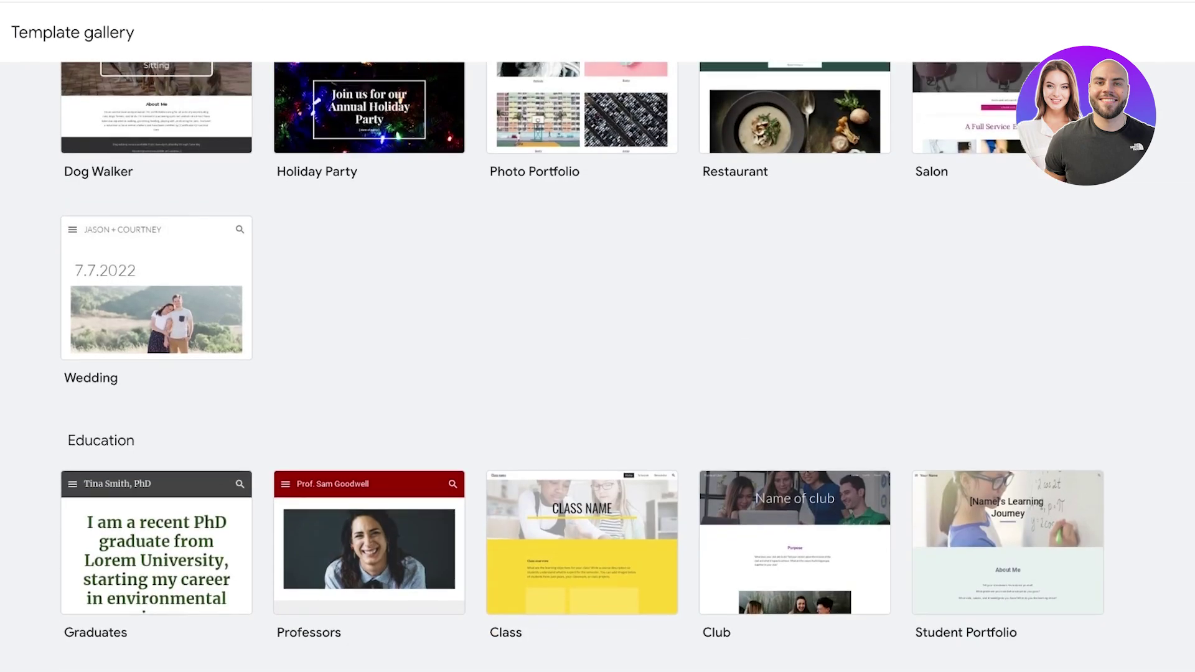
pyautogui.scroll(10, 597, 367)
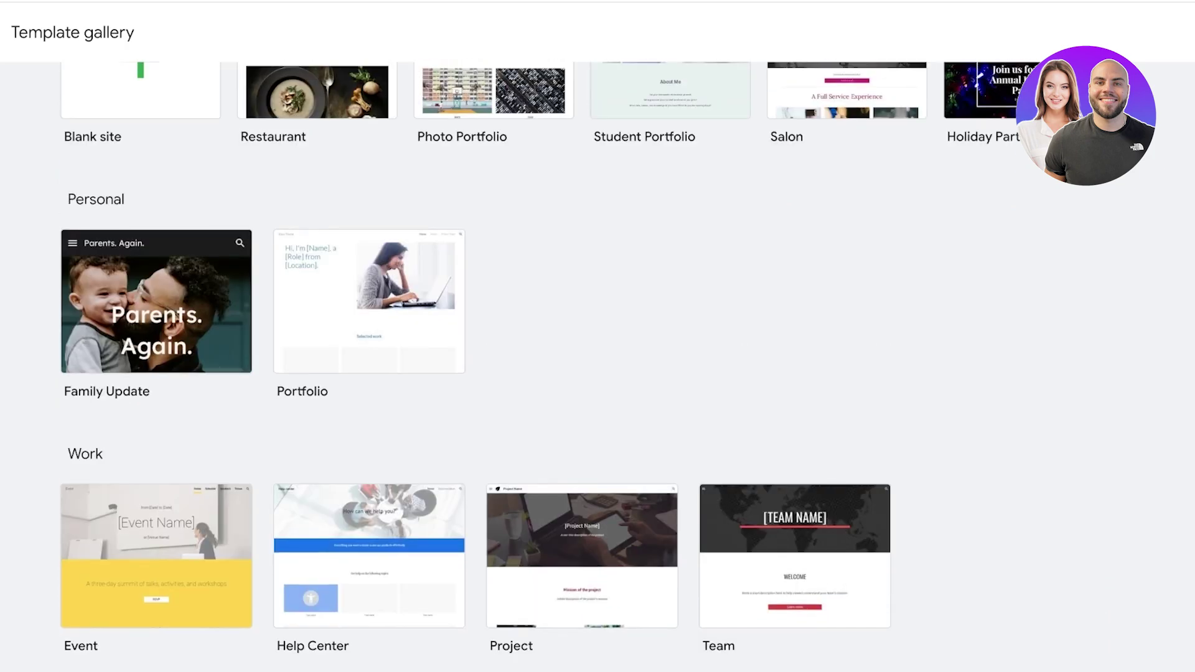
pyautogui.scroll(2, 598, 367)
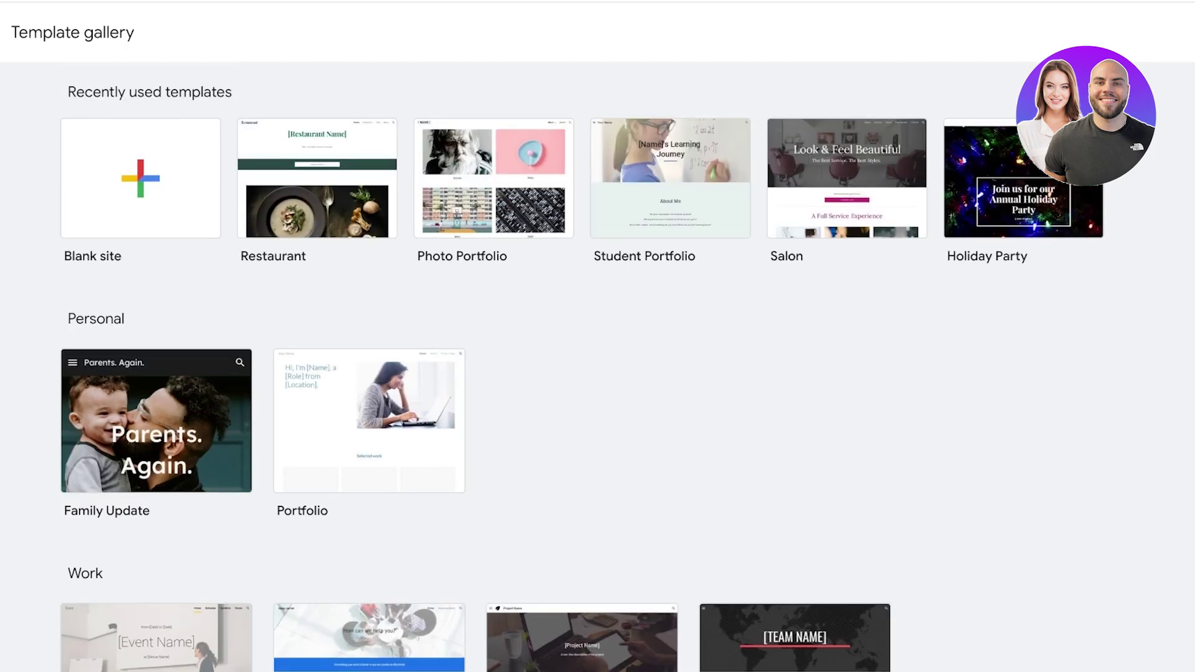
pyautogui.click(0, 32)
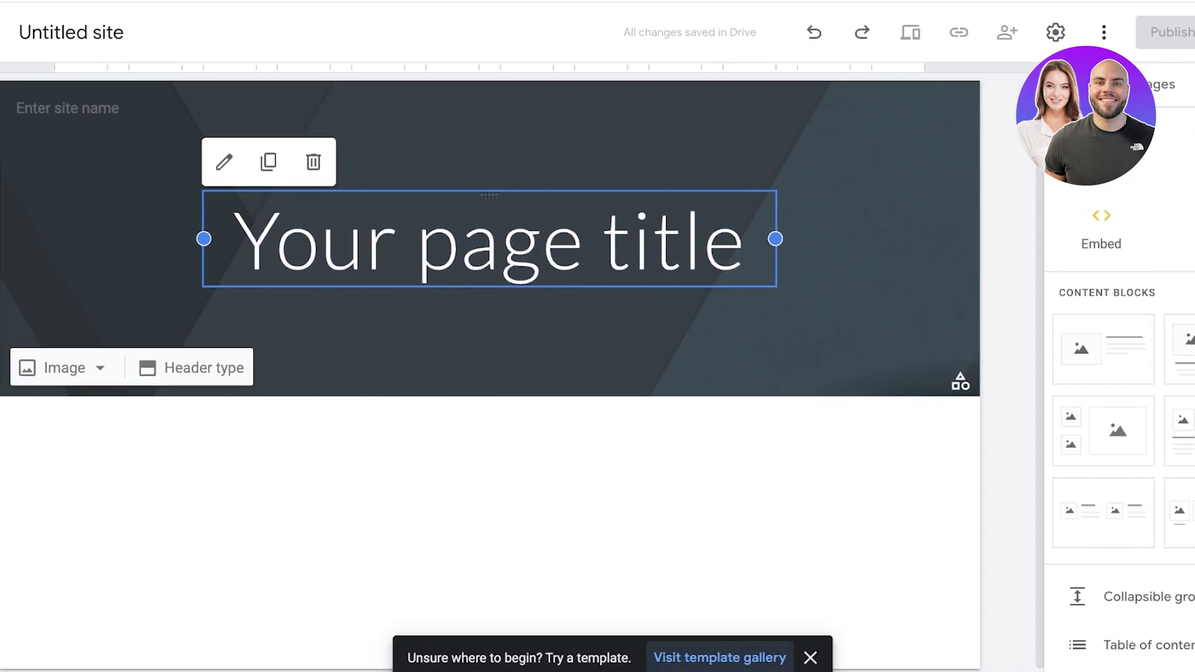
# Enter Ruffles as the site name in the page header.
pyautogui.tripleClick(659, 243)
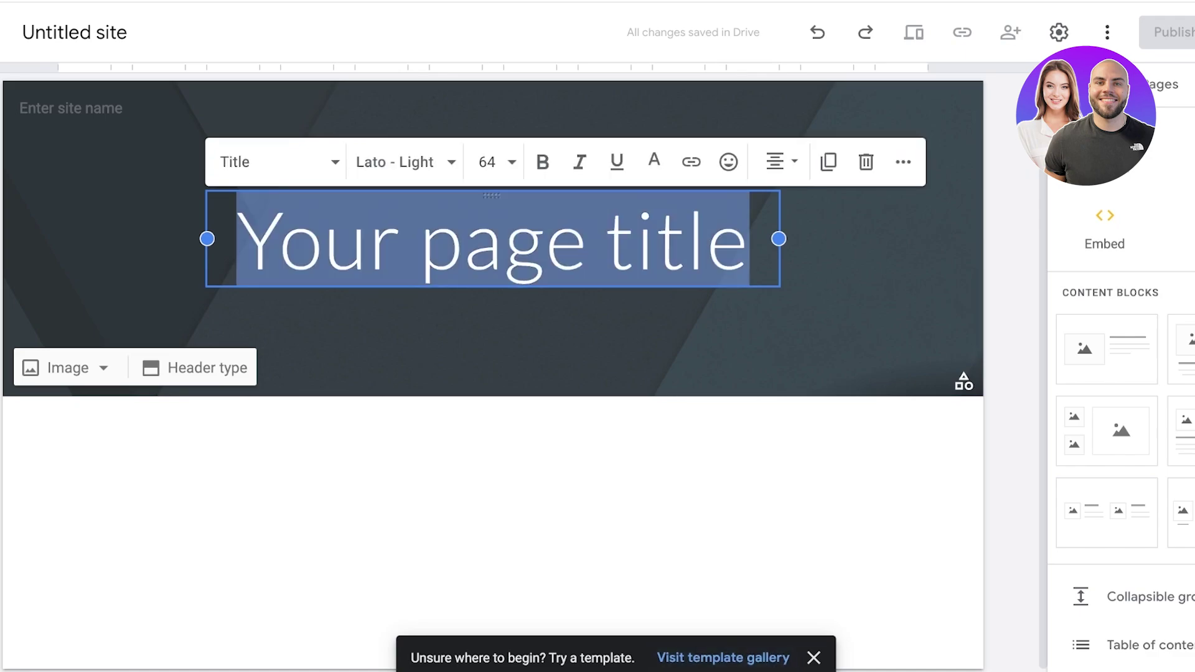
pyautogui.click(71, 109)
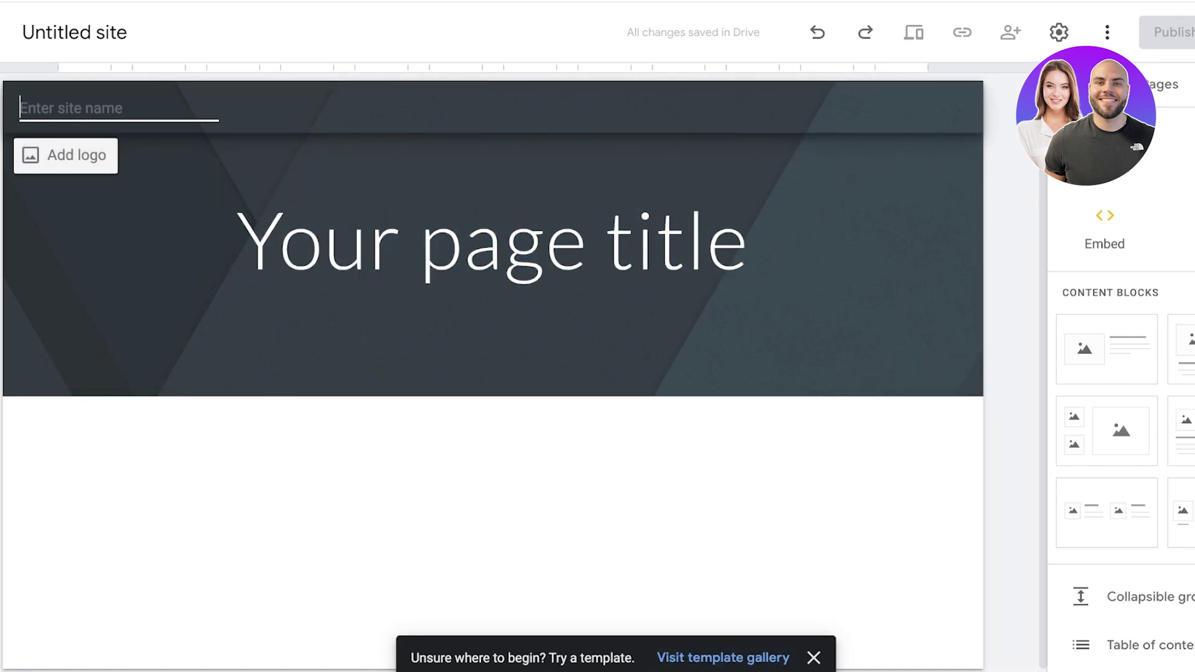
pyautogui.write('Ruffles')
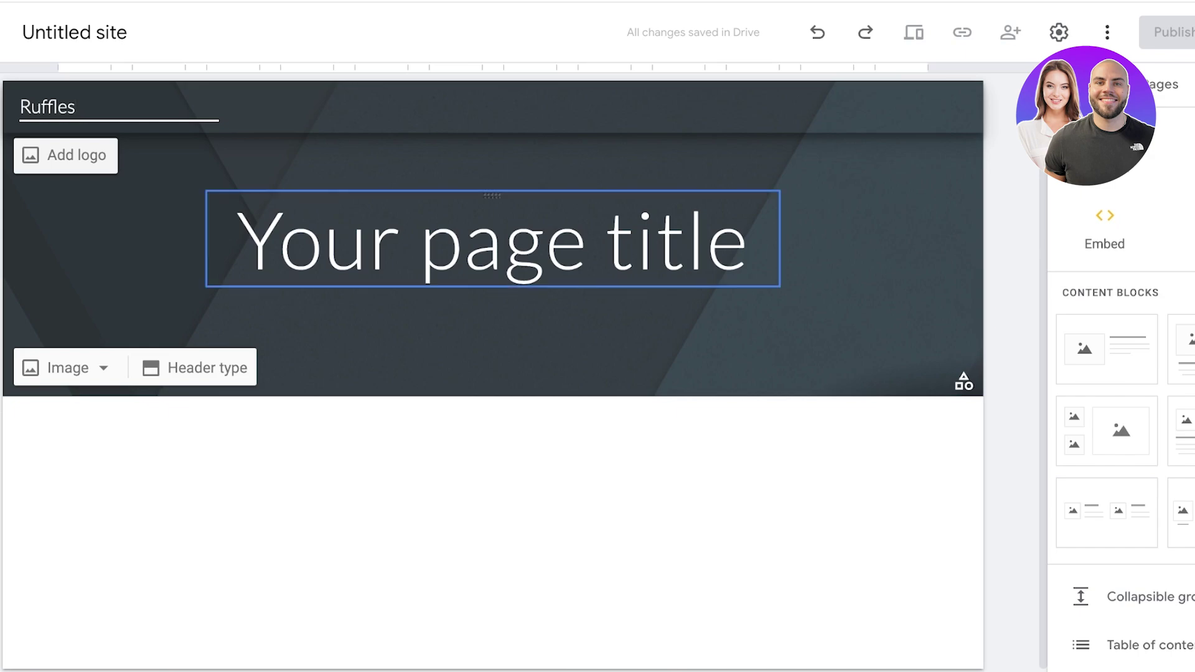
# Replace the placeholder page title with "A sale offer you dont want to miss!".
pyautogui.click(504, 242)
pyautogui.hotkey('ctrl', 'a')
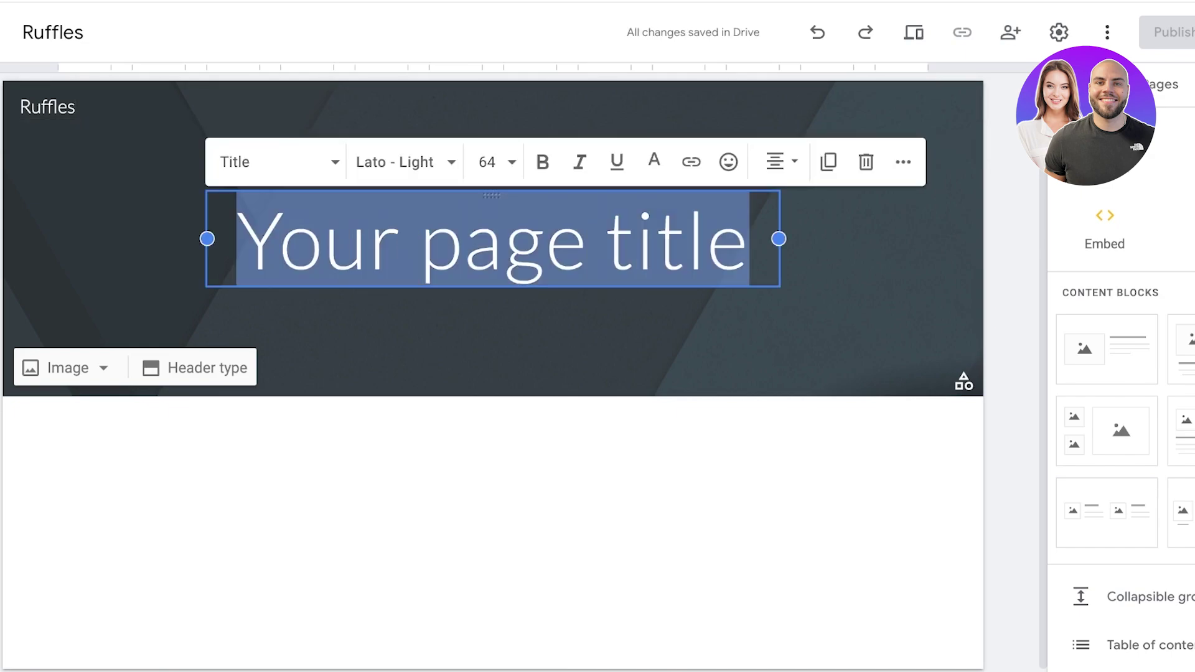
pyautogui.write('A')
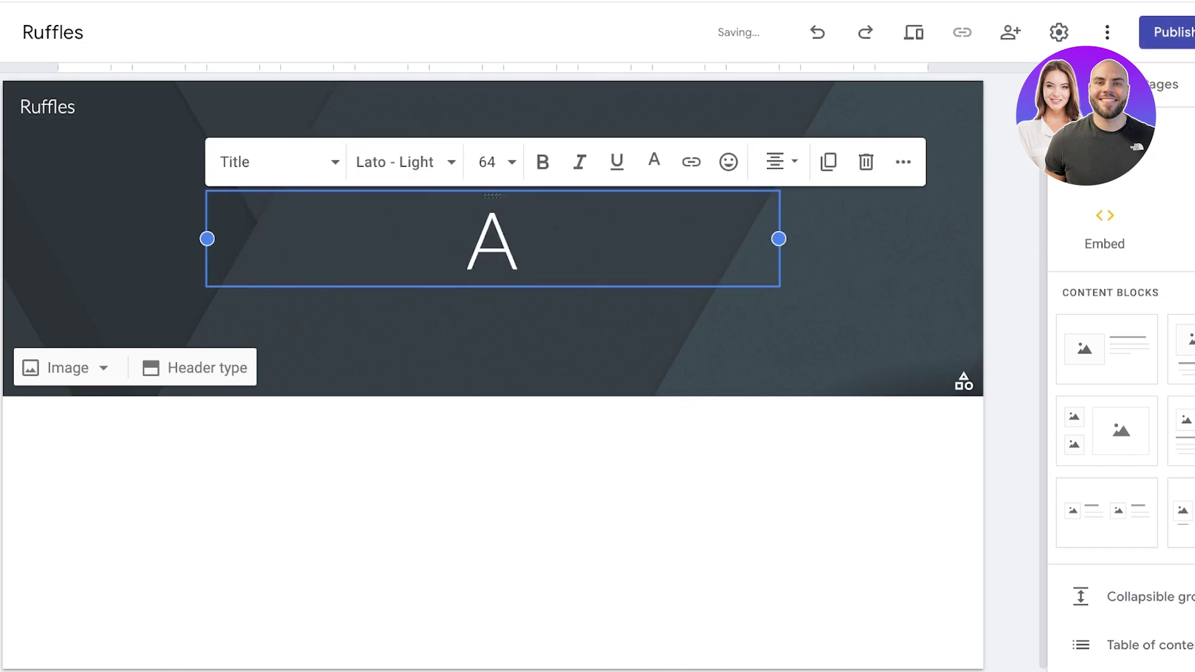
pyautogui.press('BackSpace')
pyautogui.write('A sal')
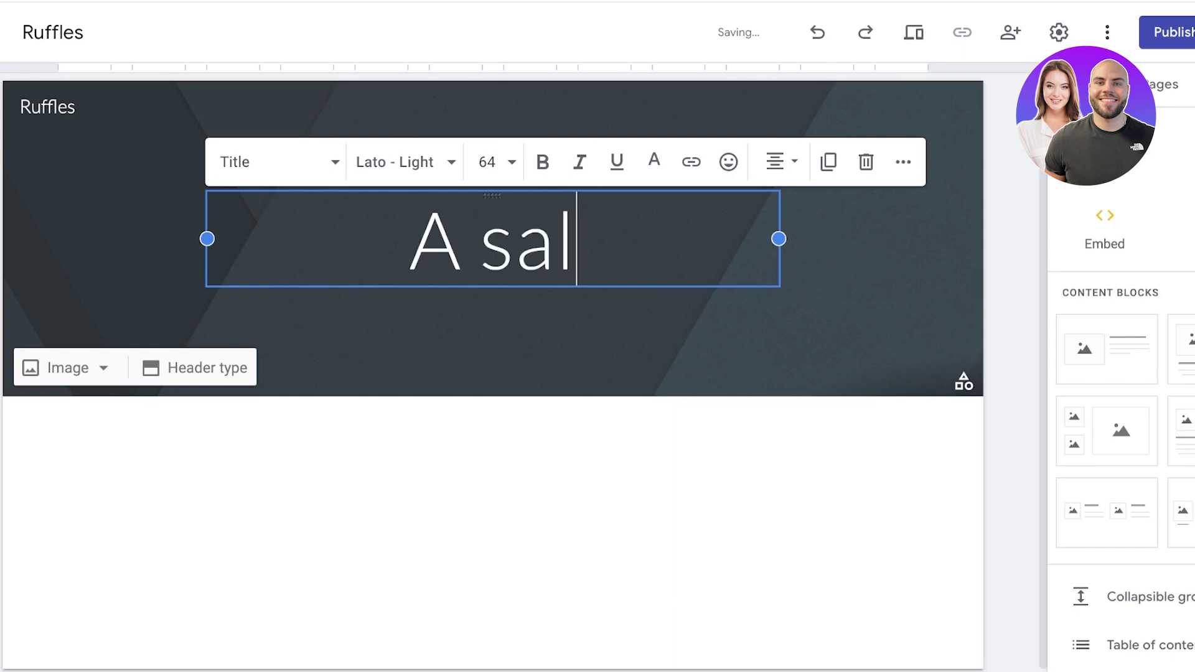
pyautogui.write('e offer you do')
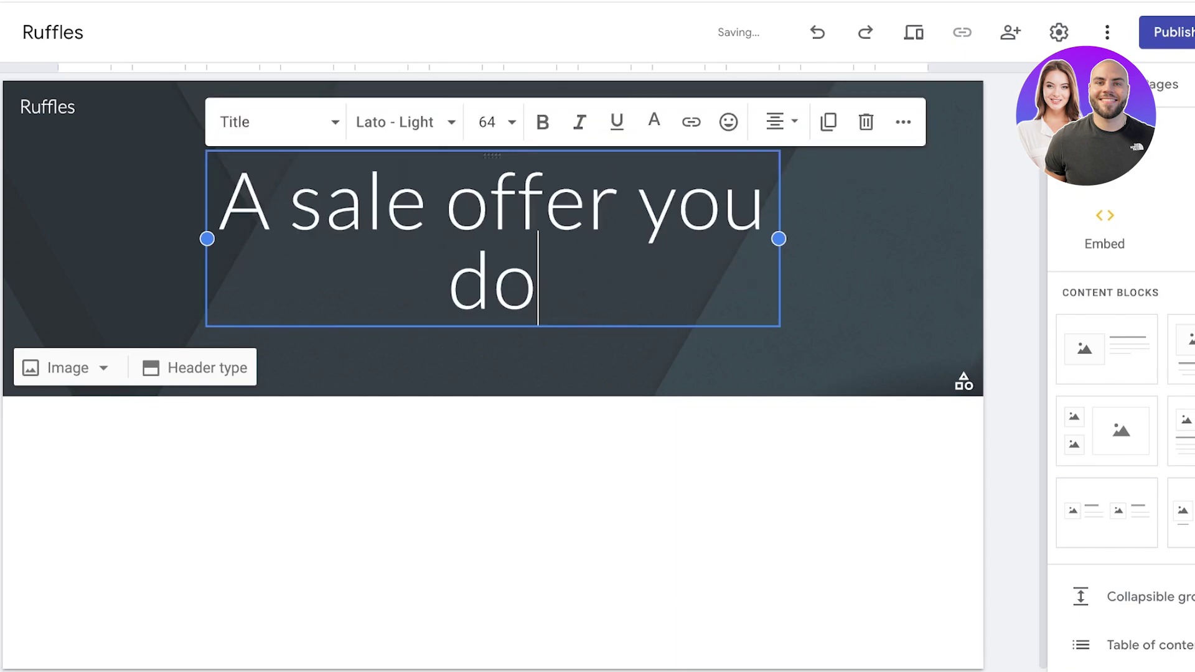
pyautogui.write('nt want to miss!')
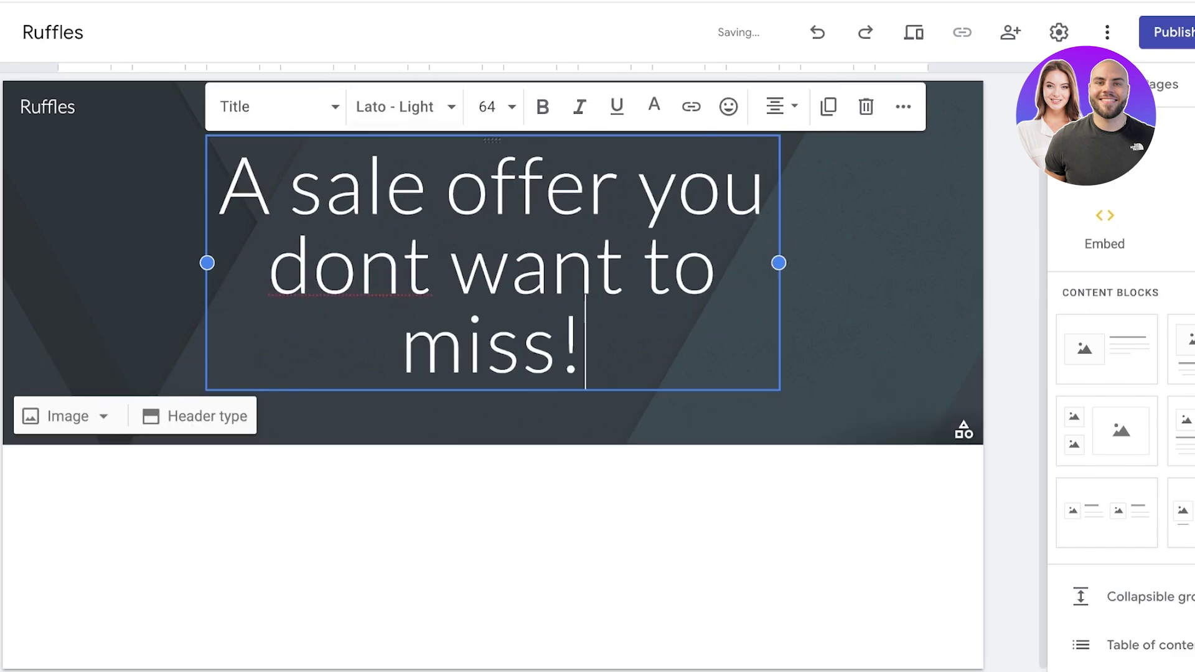
# Try reducing the page title text after its initial letter to font size 36.
pyautogui.click(487, 106)
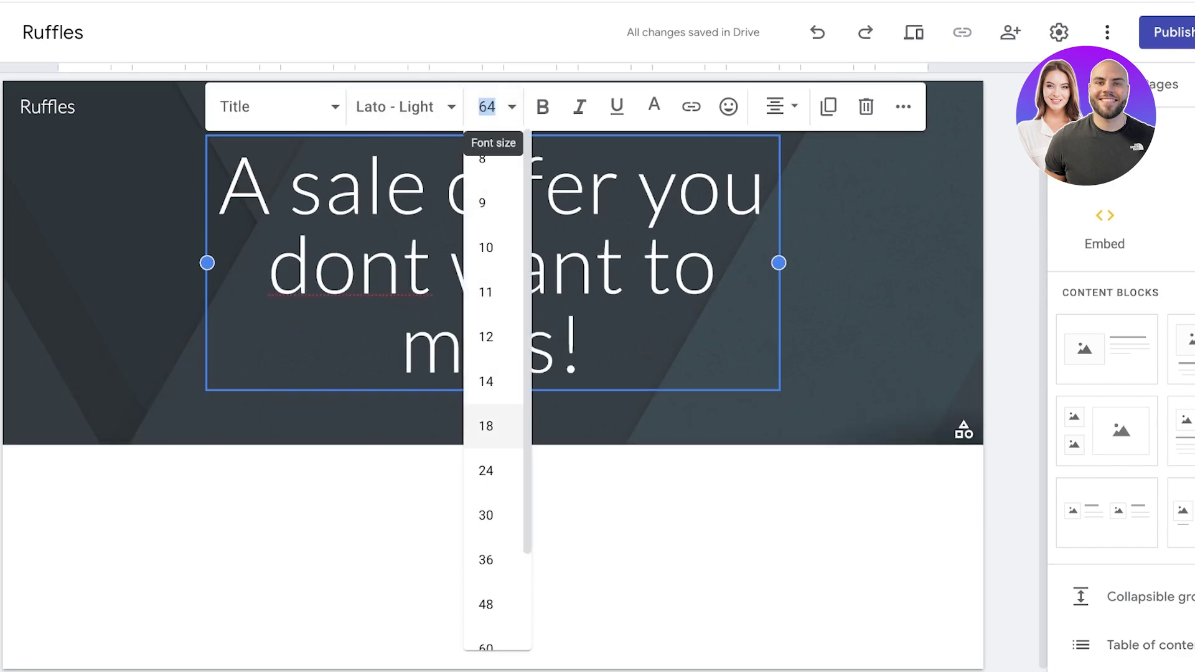
pyautogui.click(486, 425)
pyautogui.moveTo(581, 348); pyautogui.dragTo(271, 149)
pyautogui.click(487, 106)
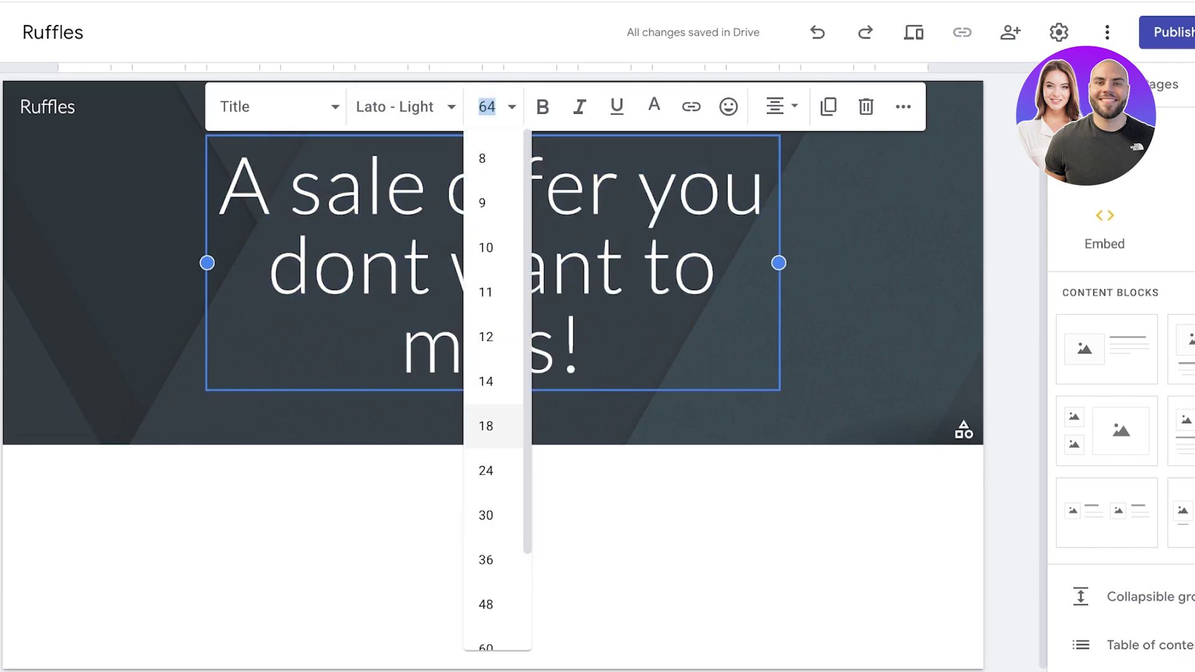
pyautogui.scroll(-1, 493, 516)
pyautogui.press('Return')
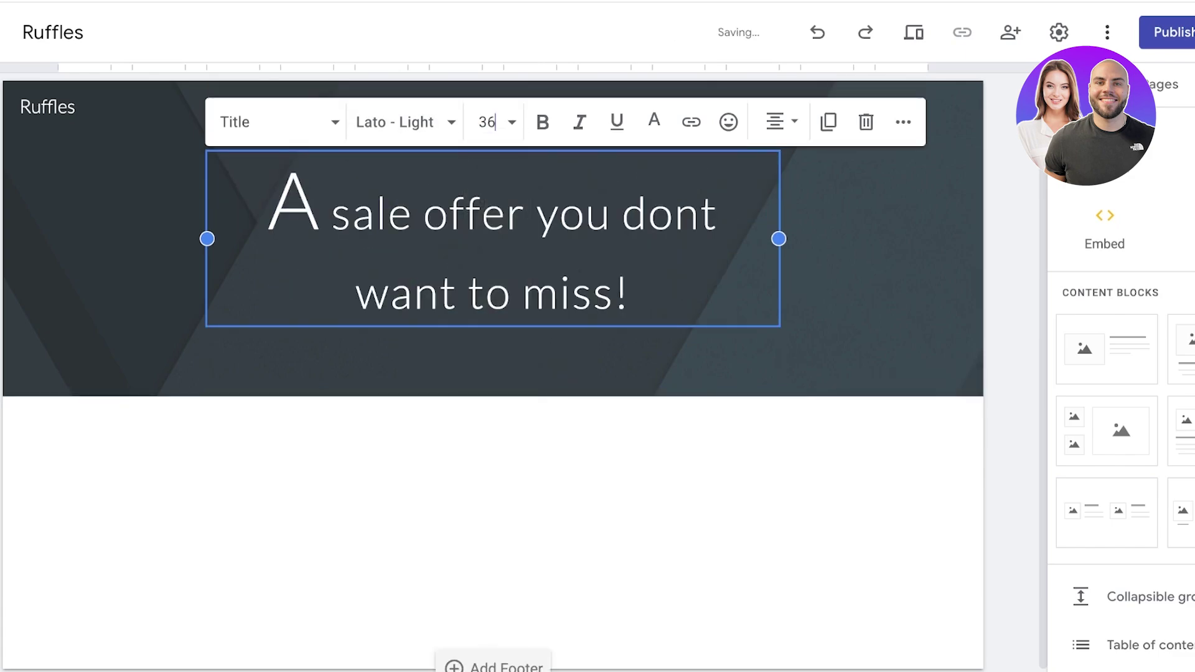
# Set the entire page title to font size 48.
pyautogui.hotkey('ctrl', 'a')
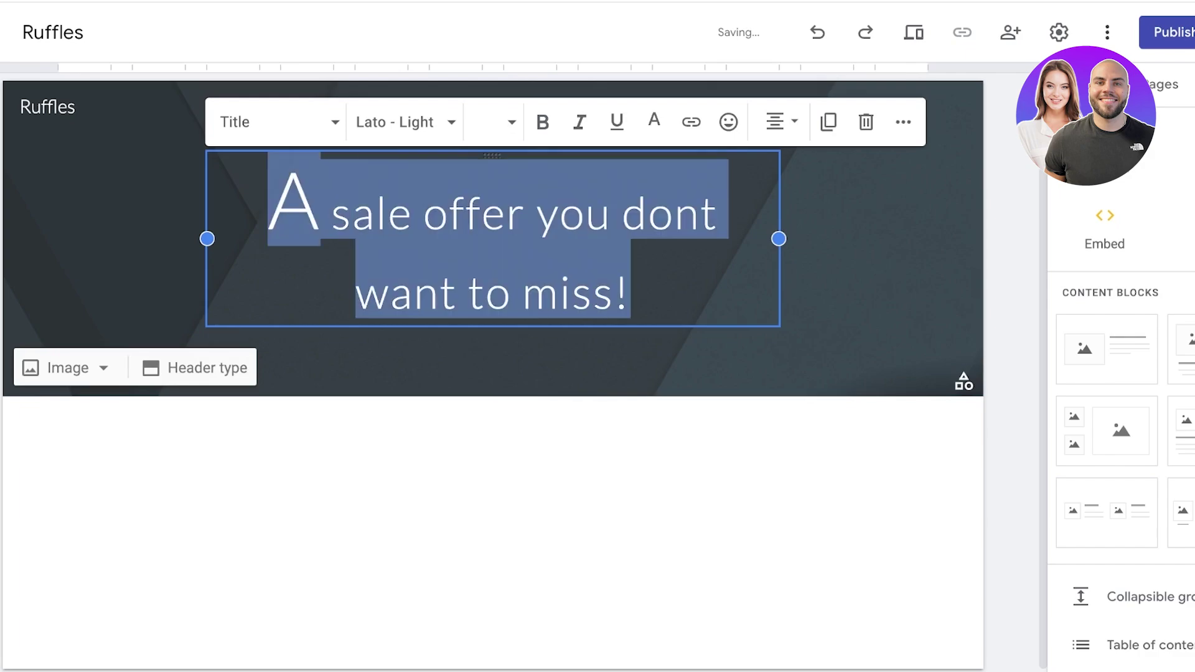
pyautogui.click(494, 122)
pyautogui.write('48')
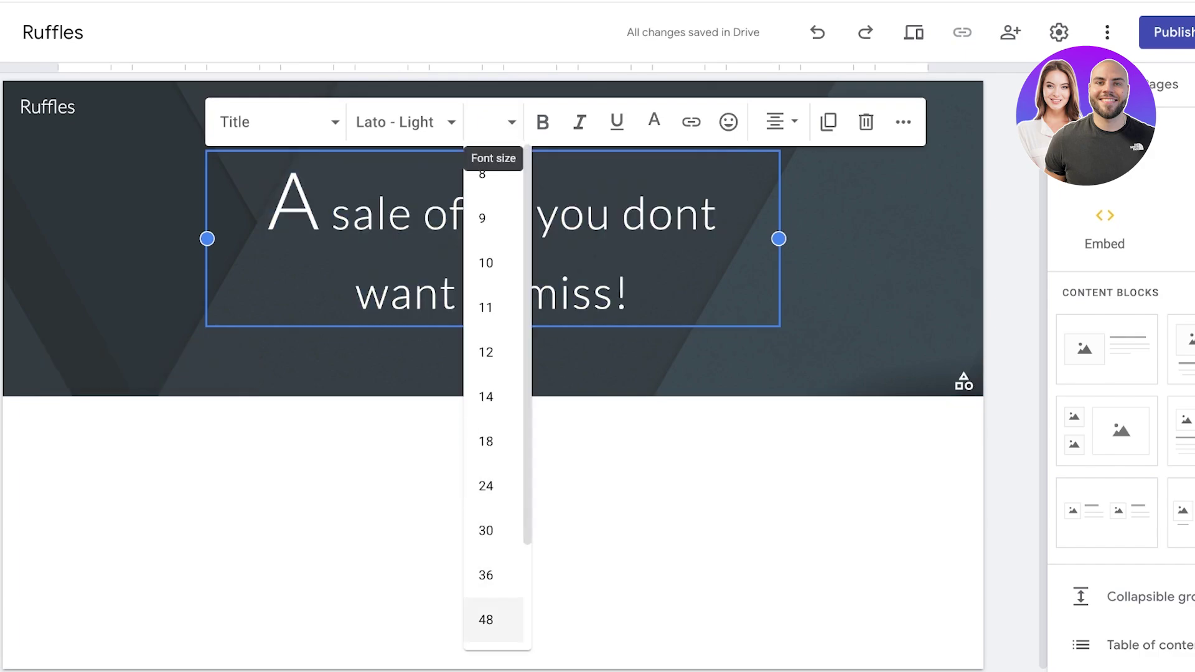
pyautogui.press('Return')
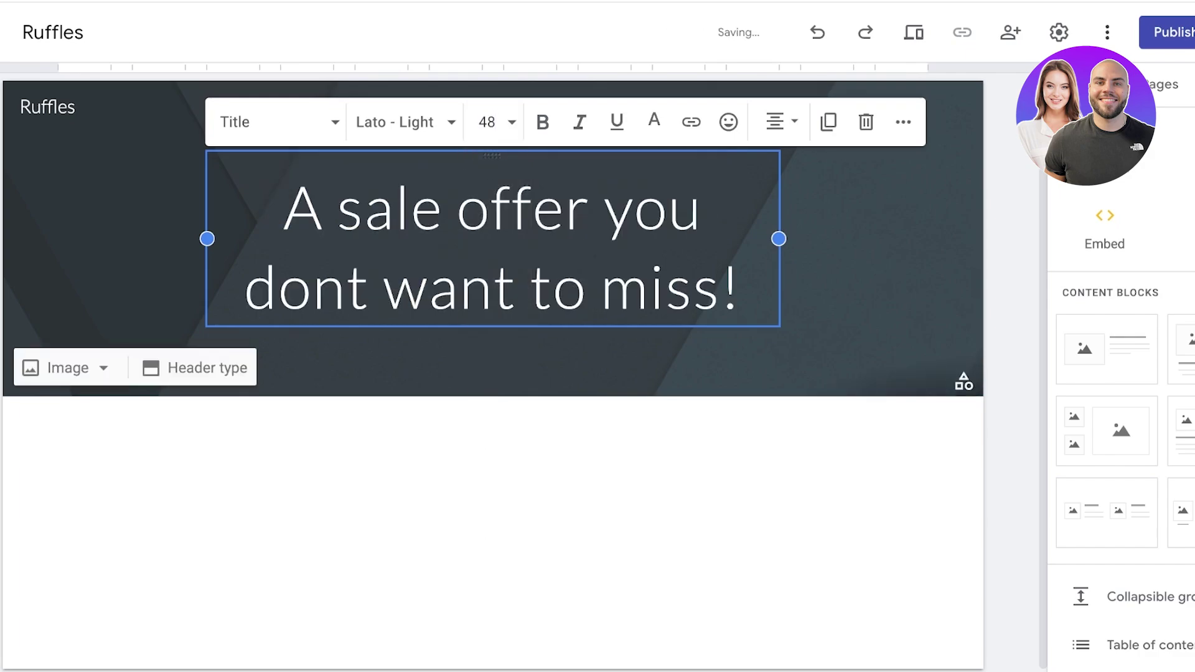
# Make the page title bold and try the Playfair Display font on it.
pyautogui.click(543, 122)
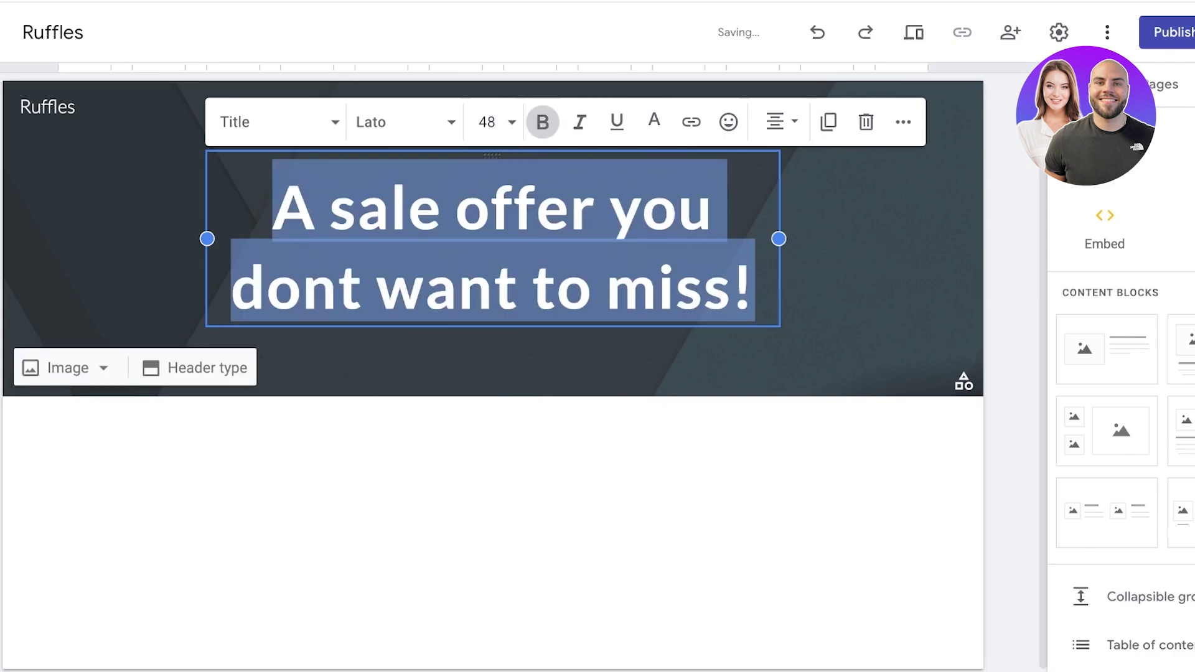
pyautogui.click(273, 122)
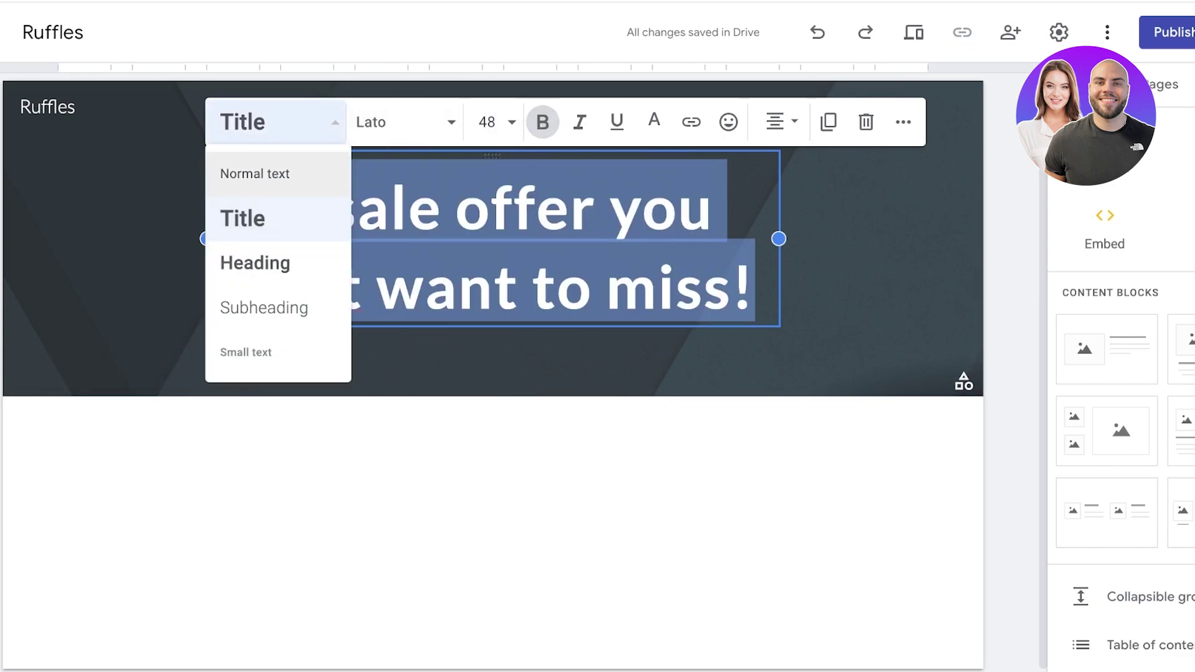
pyautogui.click(273, 122)
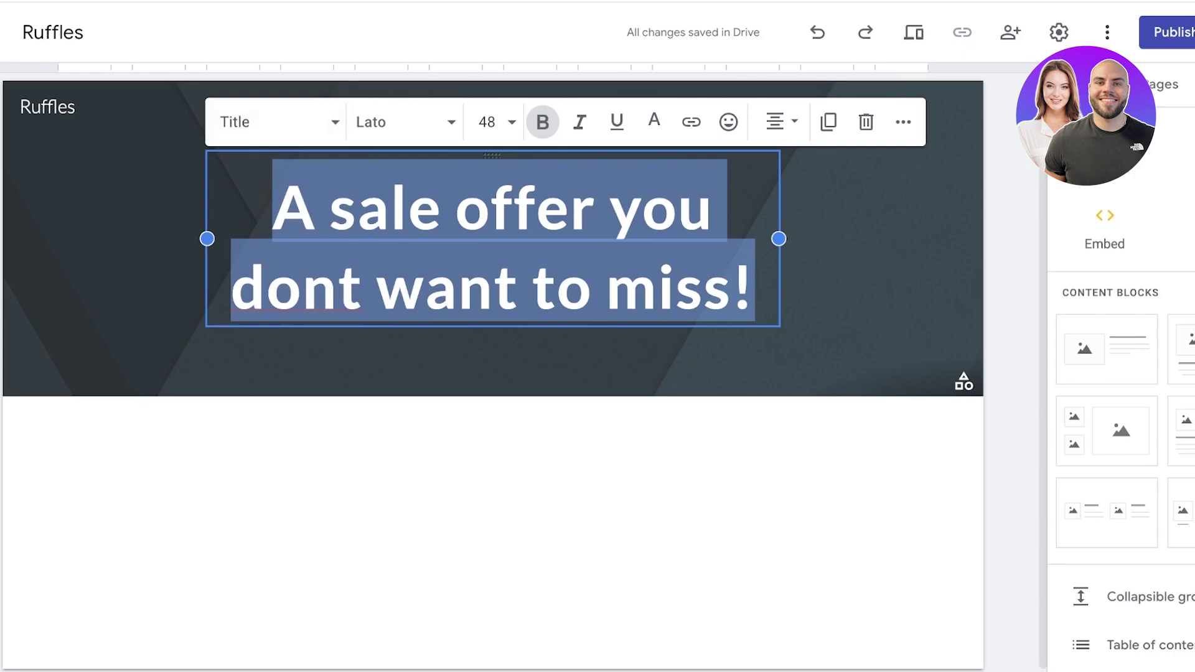
pyautogui.click(403, 122)
pyautogui.moveTo(406, 373)
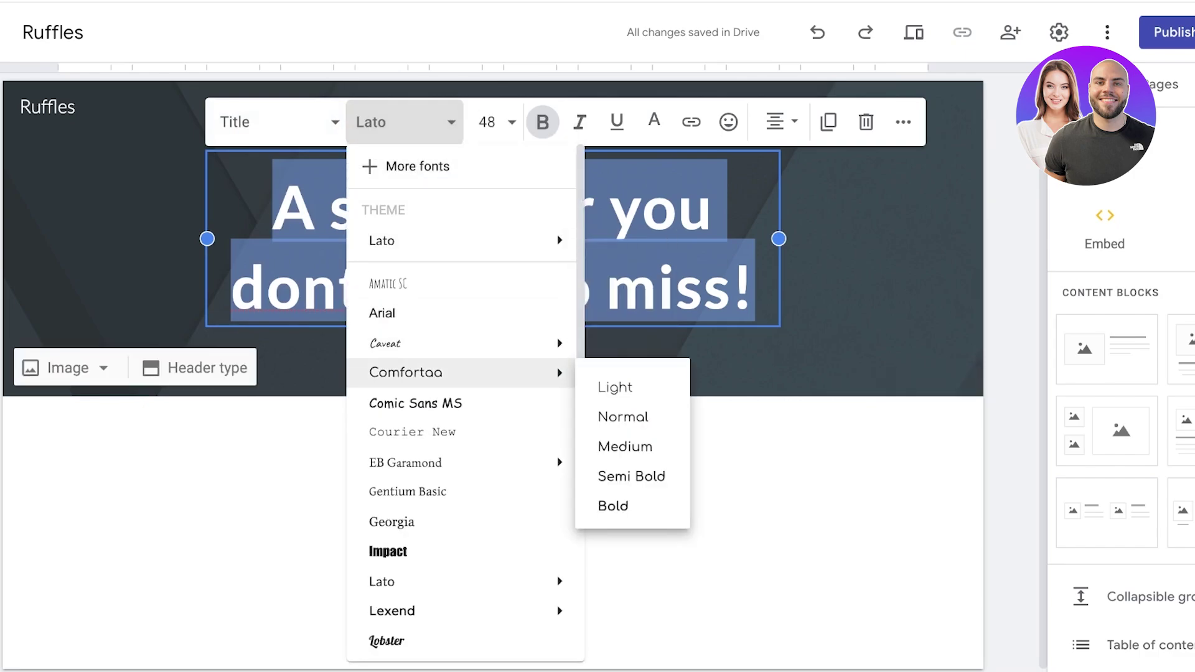
pyautogui.scroll(-5, 406, 373)
pyautogui.click(406, 400)
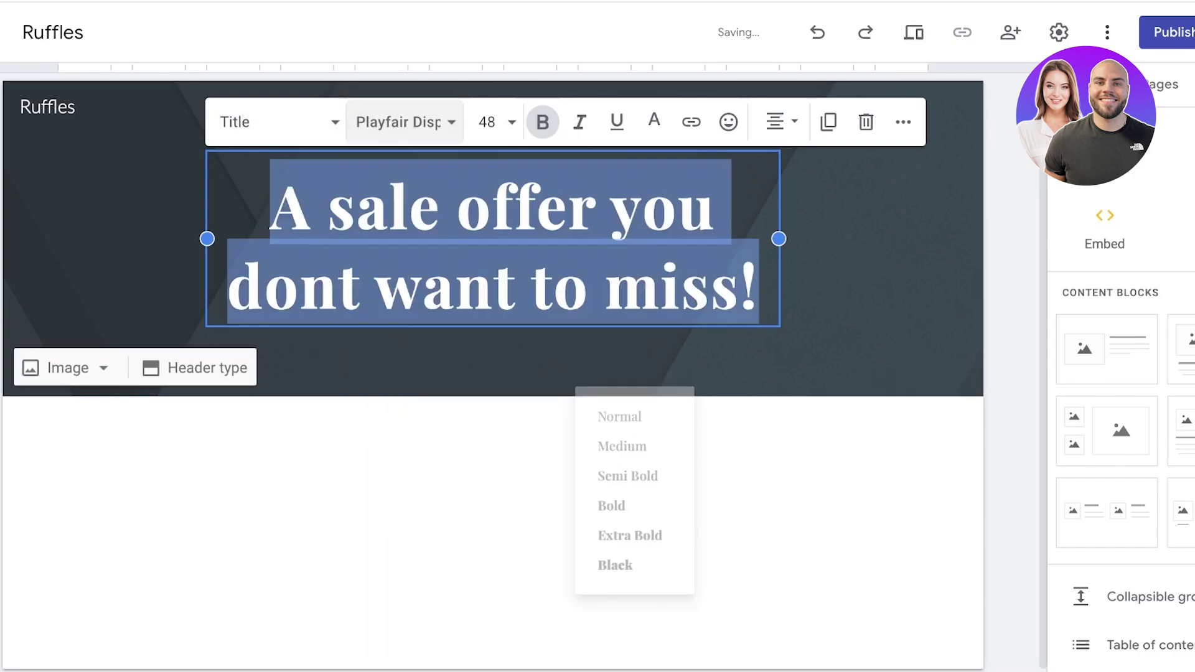
# Try the page title in the Spectral font and in Times New Roman.
pyautogui.click(403, 122)
pyautogui.scroll(-6, 406, 405)
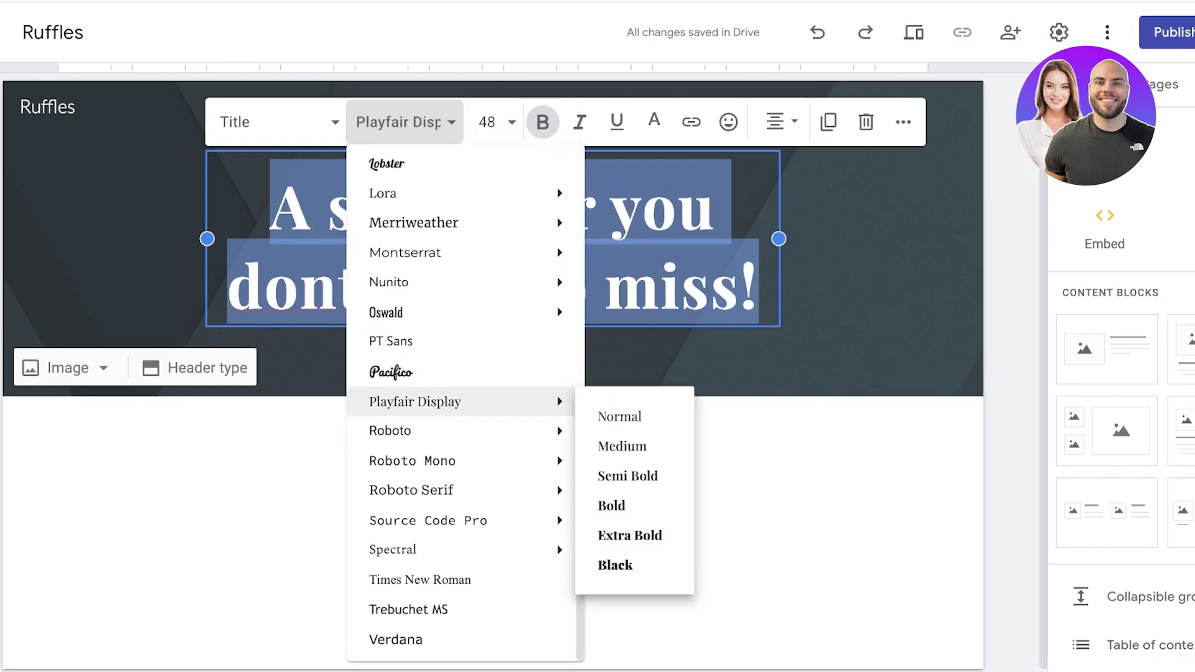
pyautogui.click(405, 550)
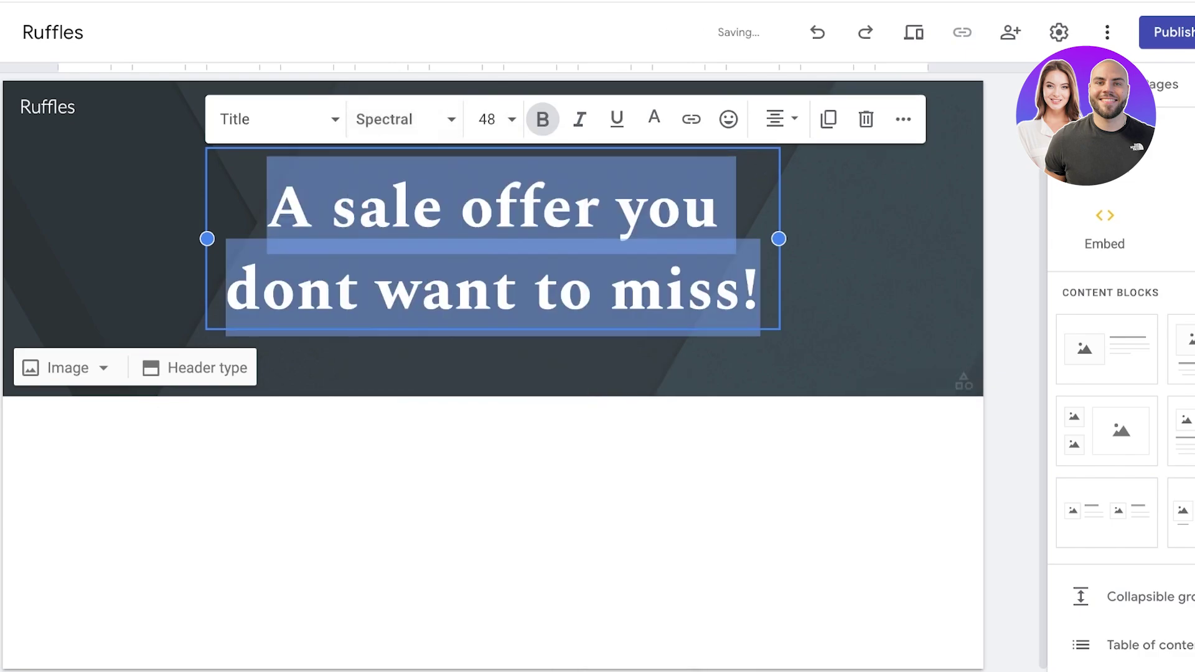
pyautogui.click(405, 119)
pyautogui.scroll(-6, 406, 429)
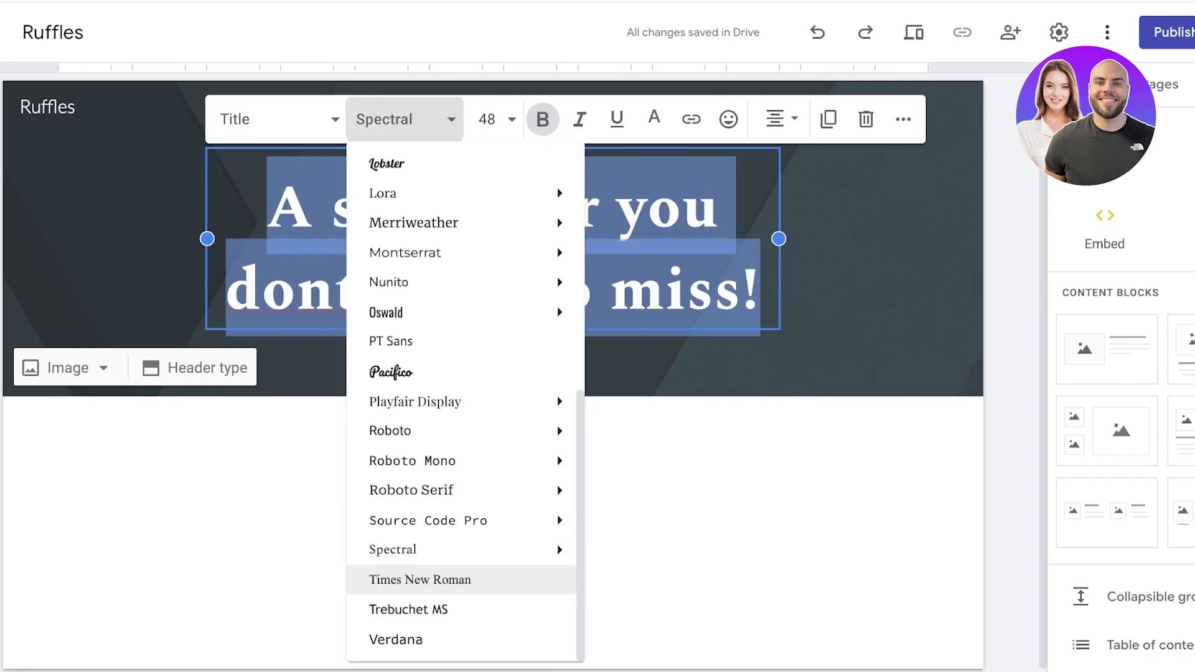
pyautogui.click(420, 580)
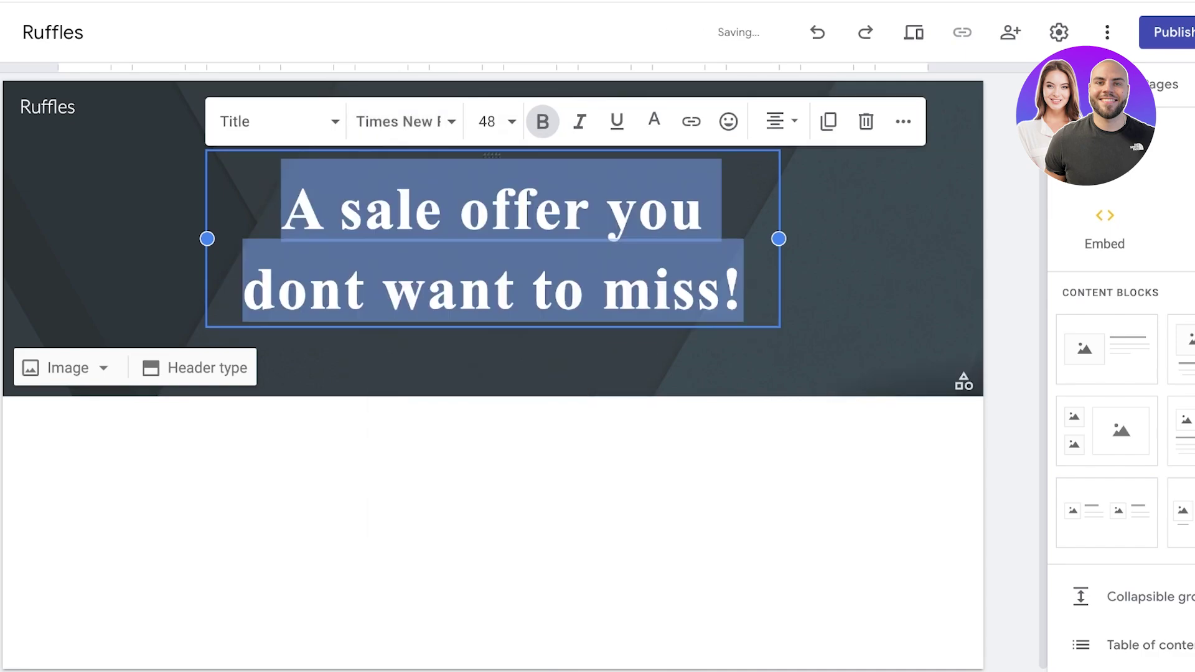
# Set the page title's font to EB Garamond in the Normal weight and deselect the title.
pyautogui.click(404, 121)
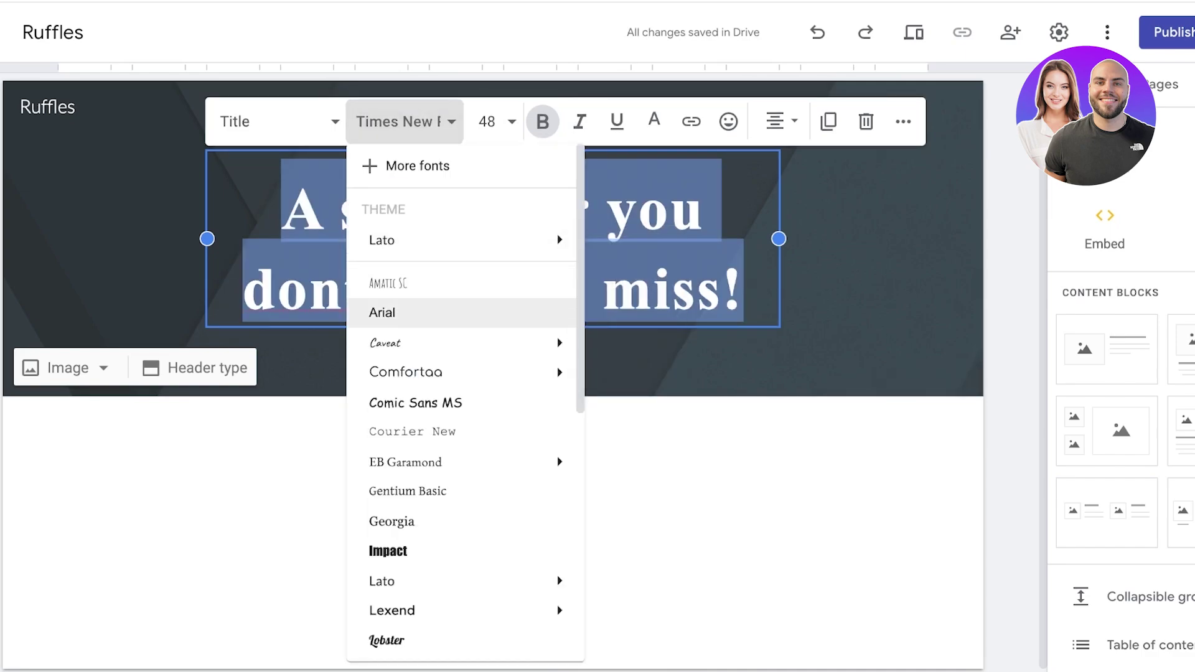
pyautogui.moveTo(405, 372)
pyautogui.moveTo(404, 461)
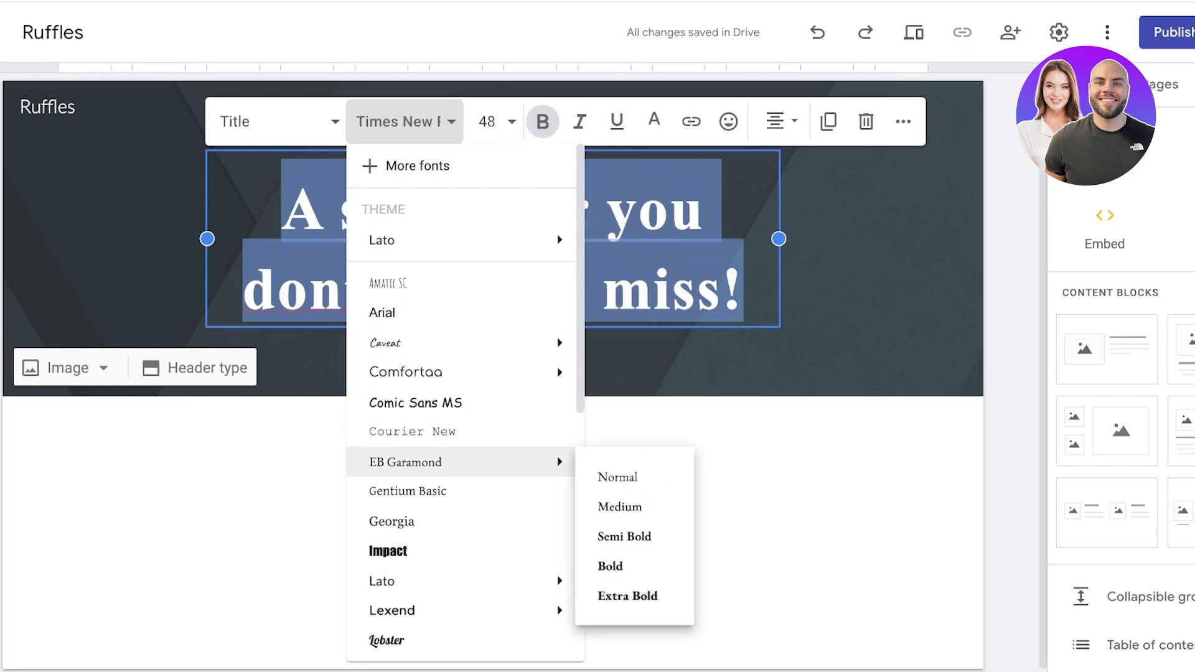
pyautogui.click(617, 477)
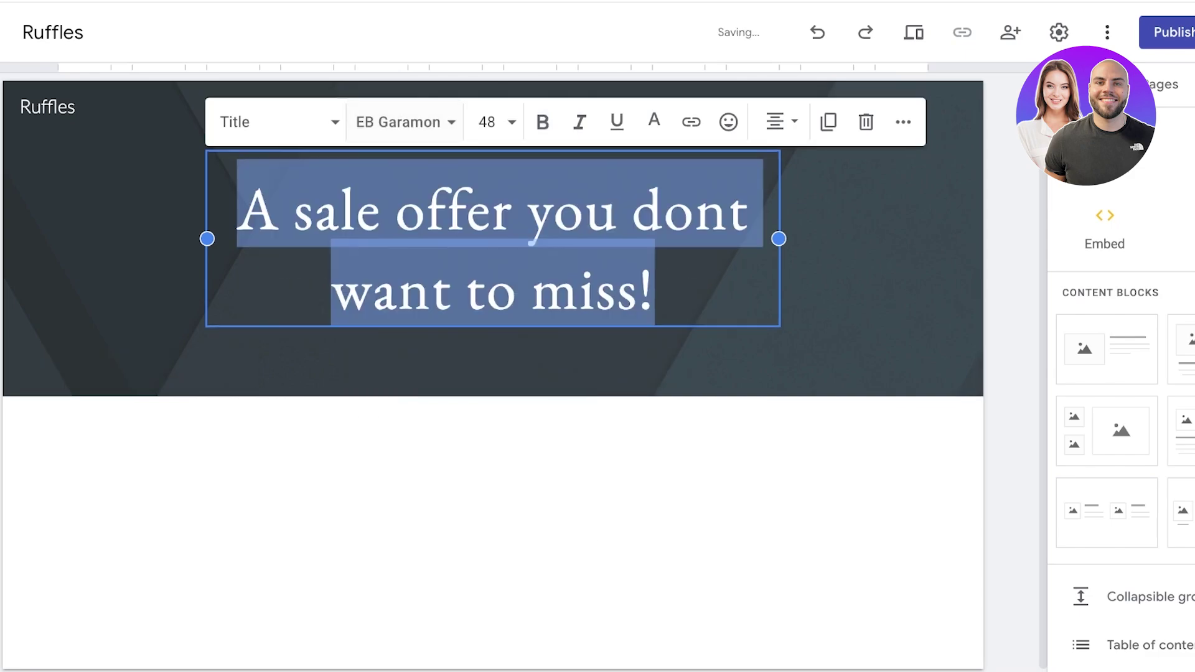
pyautogui.click(492, 529)
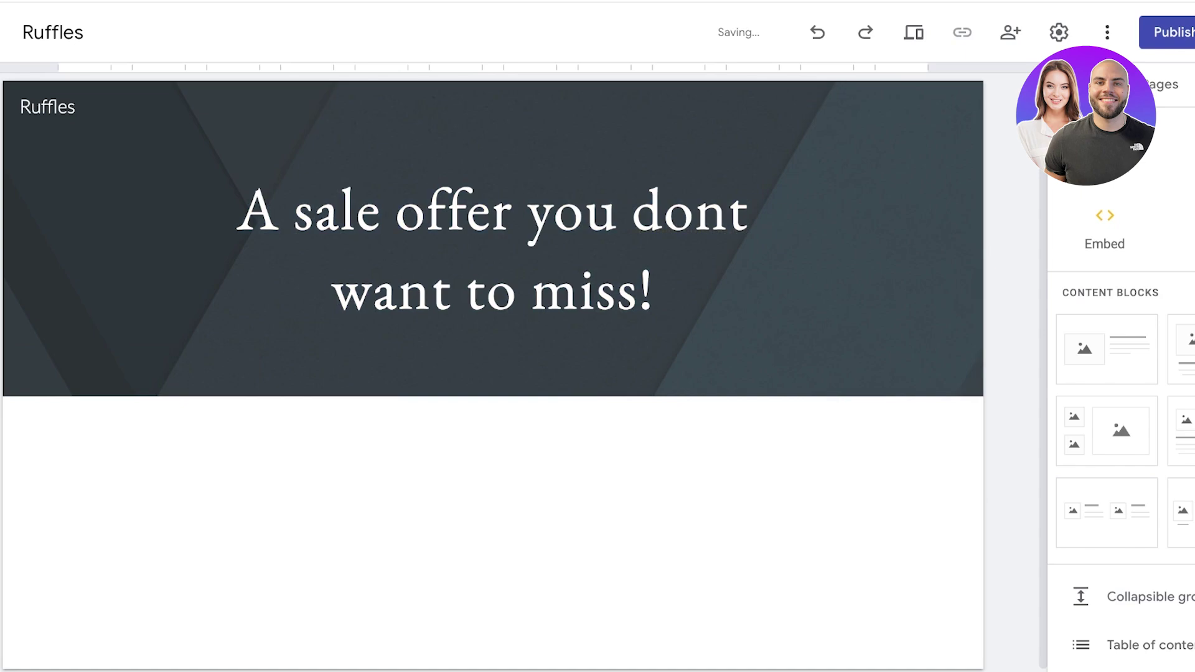
# Change the page's header type to Large banner.
pyautogui.click(498, 362)
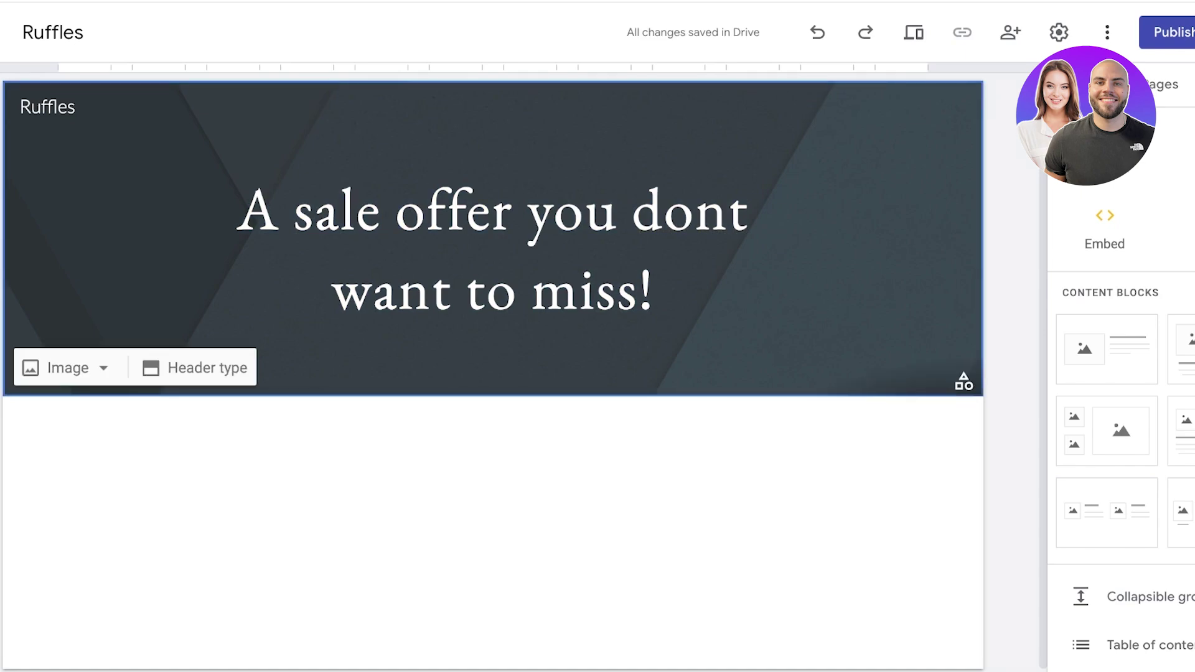
pyautogui.click(200, 368)
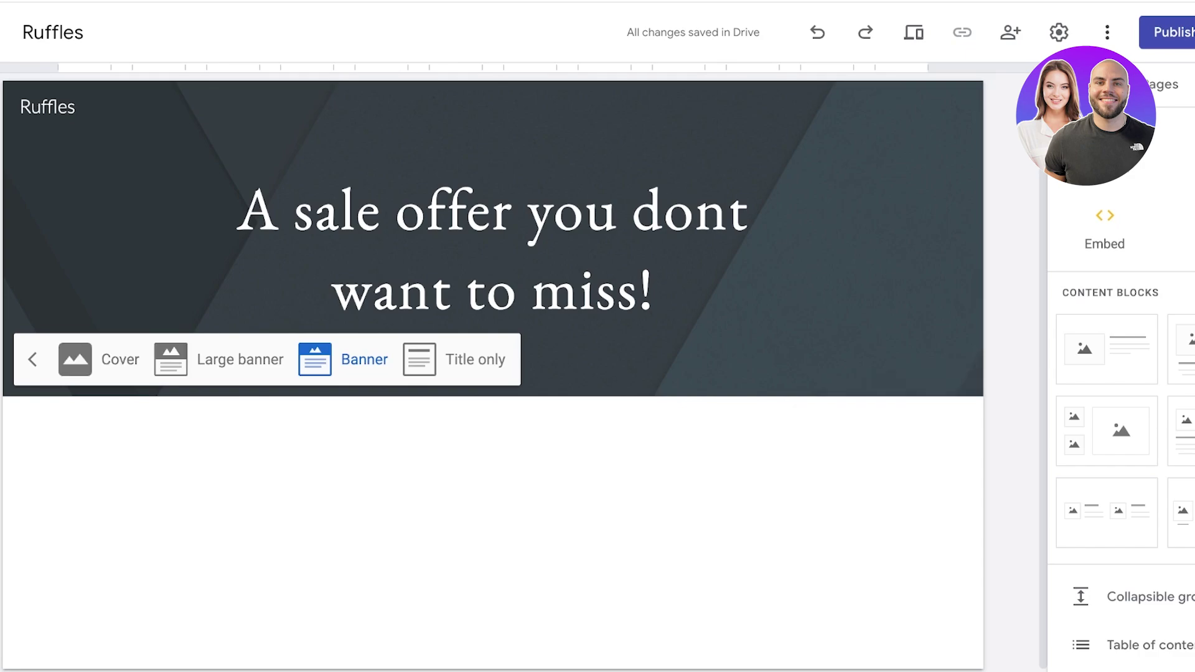
pyautogui.click(218, 359)
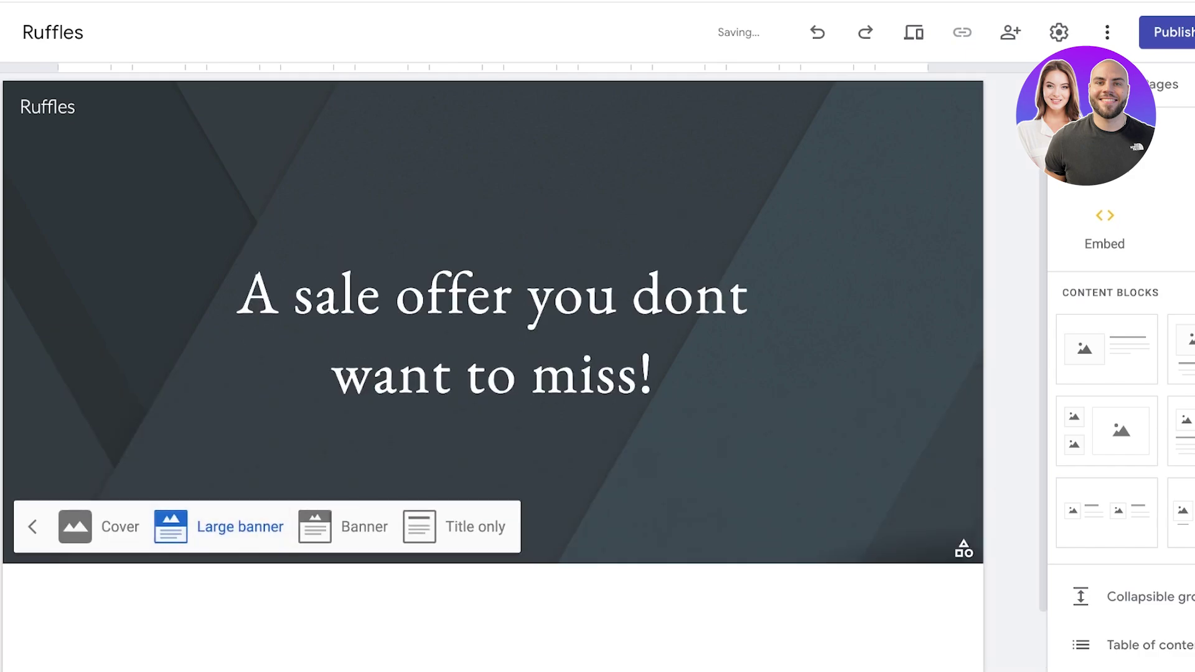
# Try the Cover and Title only header types, and set the page's header type to Banner.
pyautogui.click(98, 527)
pyautogui.click(454, 659)
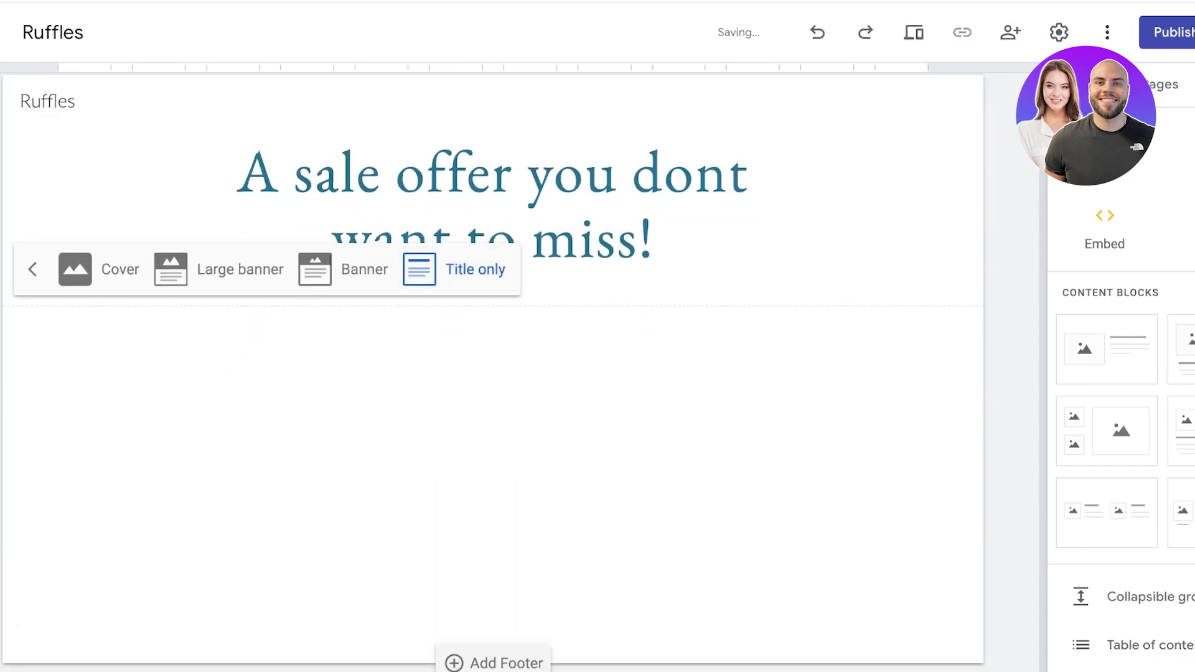
pyautogui.click(343, 270)
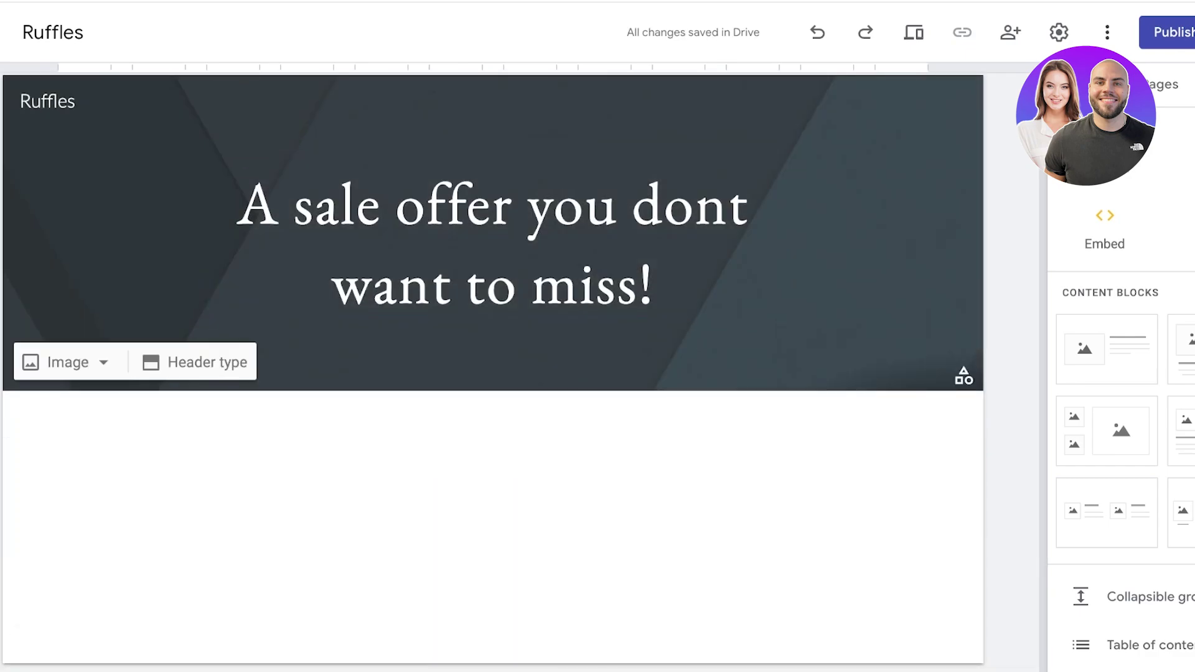
# Replace the header background with the photo collage of the woman in a pink blazer, toggling its readability adjustment off and back on.
pyautogui.click(68, 362)
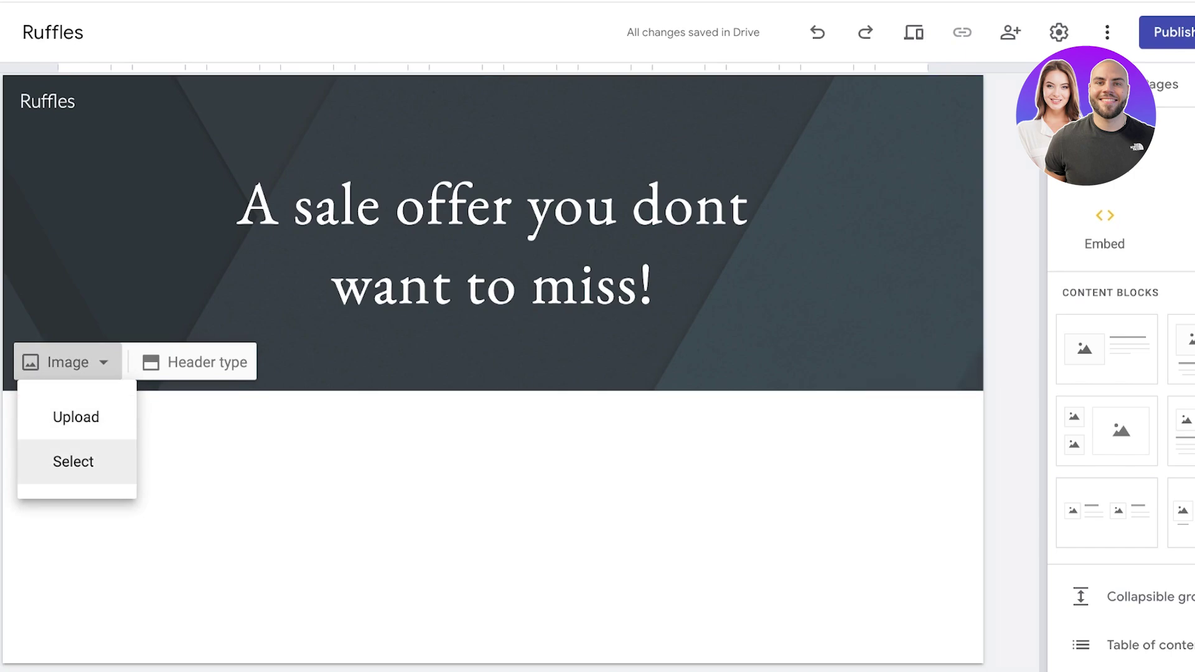
pyautogui.click(68, 362)
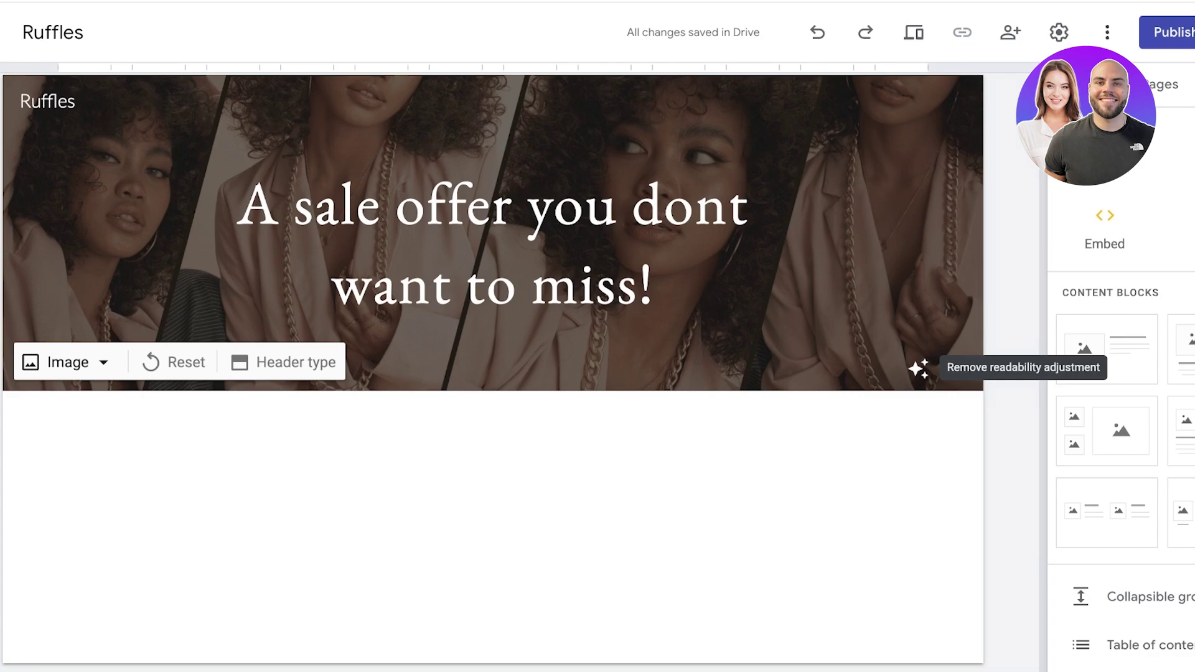
pyautogui.click(918, 369)
pyautogui.click(918, 369)
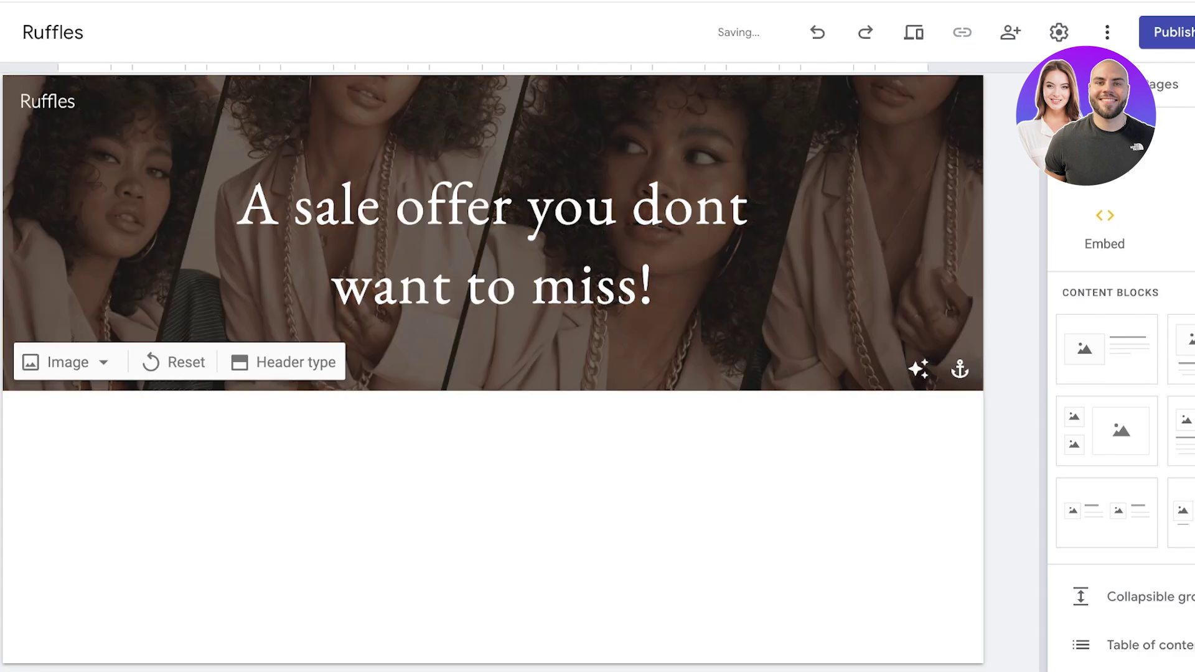
# Add the content block with one image placeholder beside a heading and text below the header, and collapse the content blocks list.
pyautogui.scroll(-1, 492, 485)
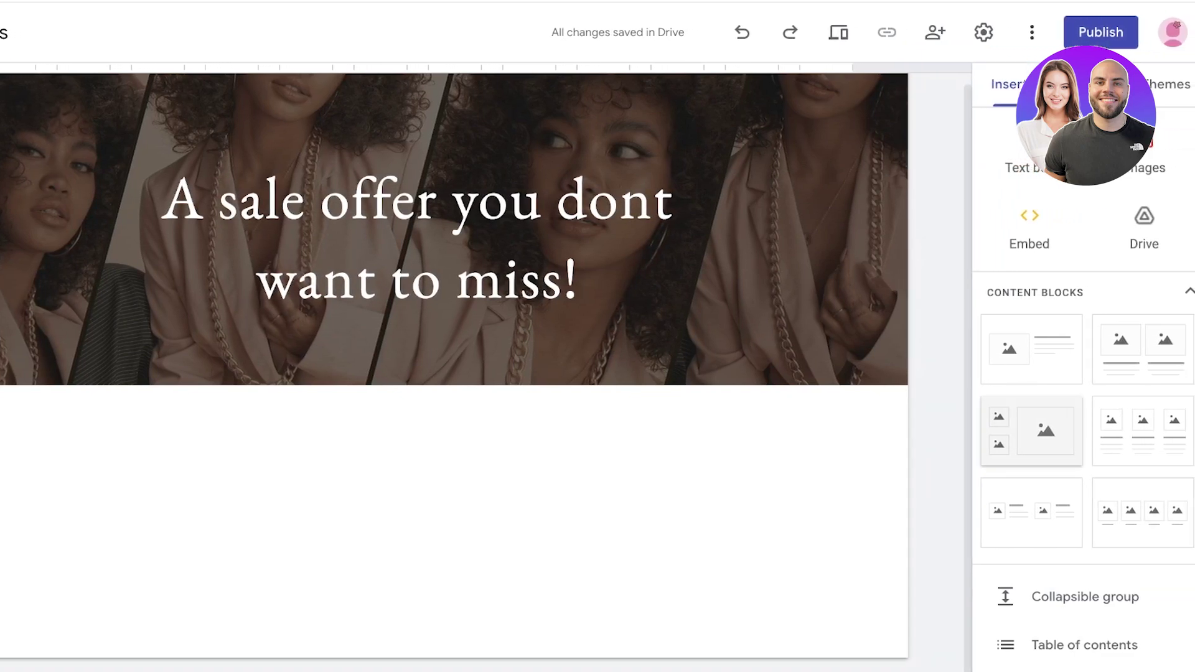
pyautogui.moveTo(1015, 354); pyautogui.dragTo(1061, 368)
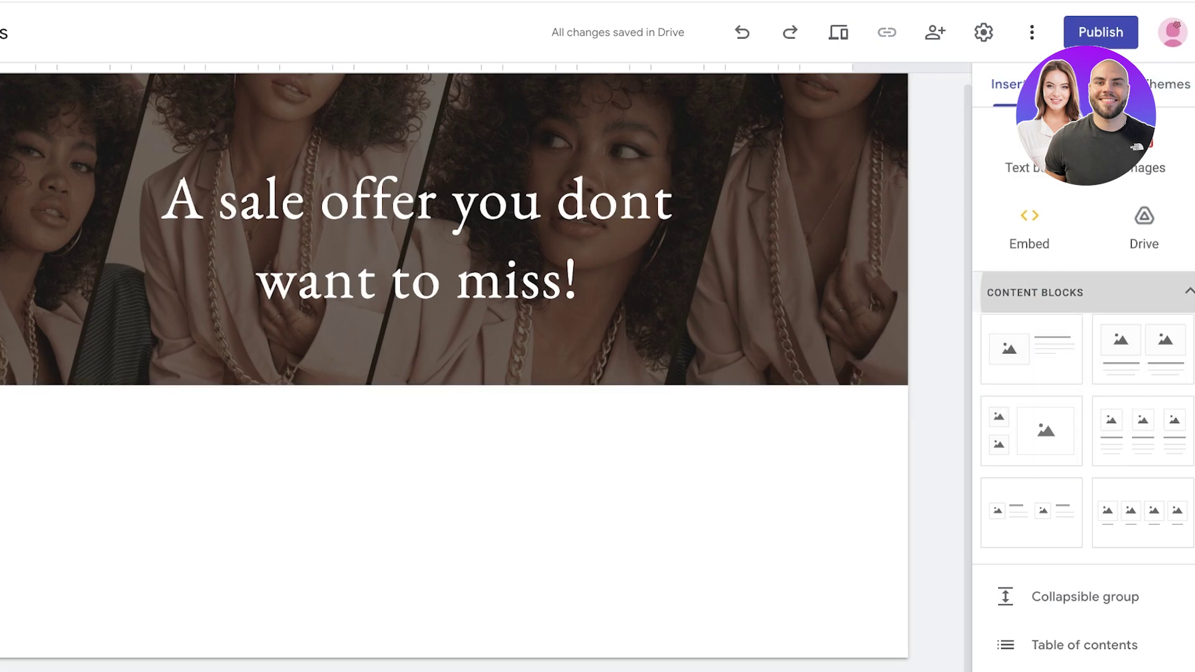
pyautogui.click(1083, 292)
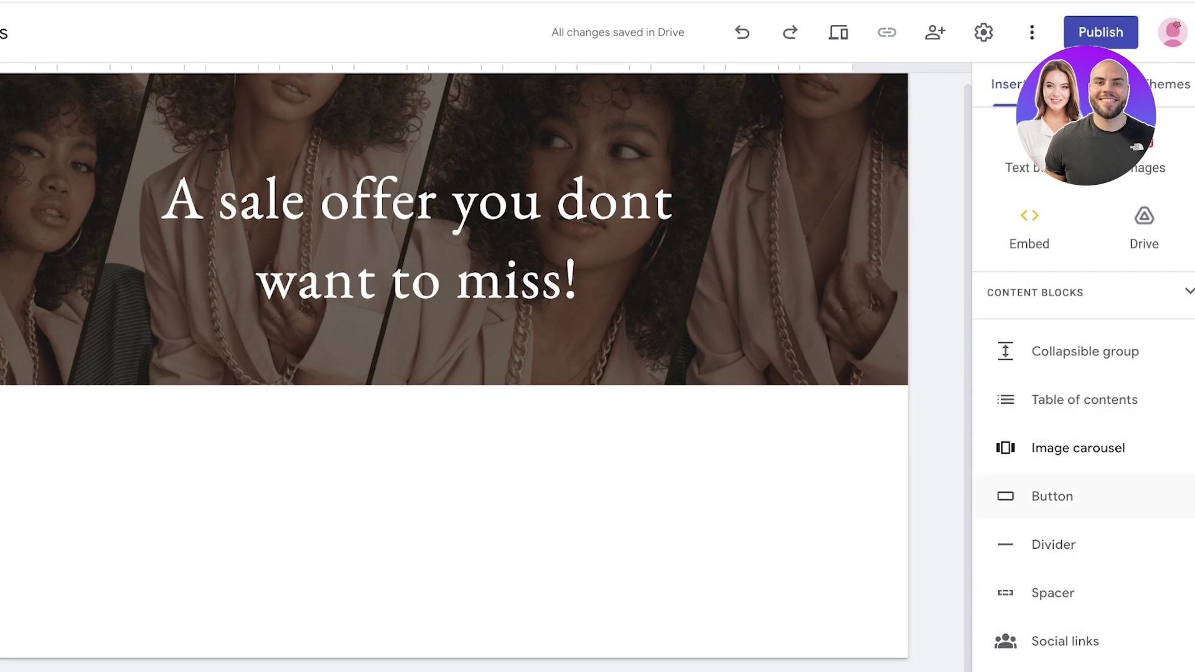
pyautogui.click(1083, 292)
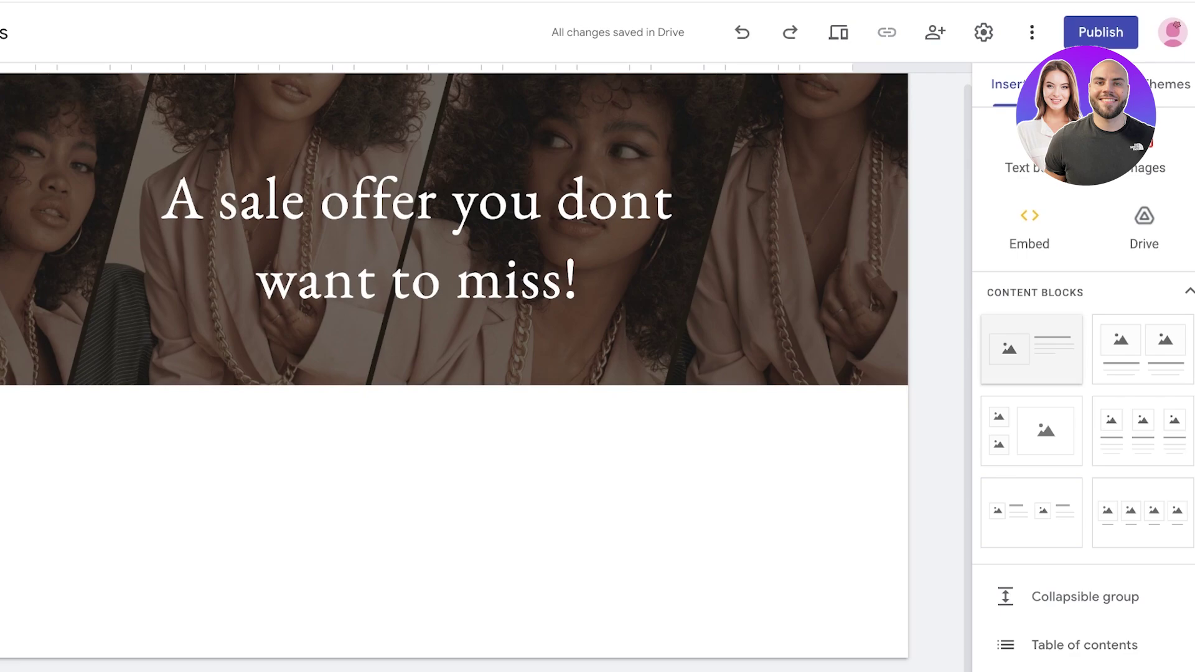
pyautogui.moveTo(1031, 348); pyautogui.dragTo(570, 504)
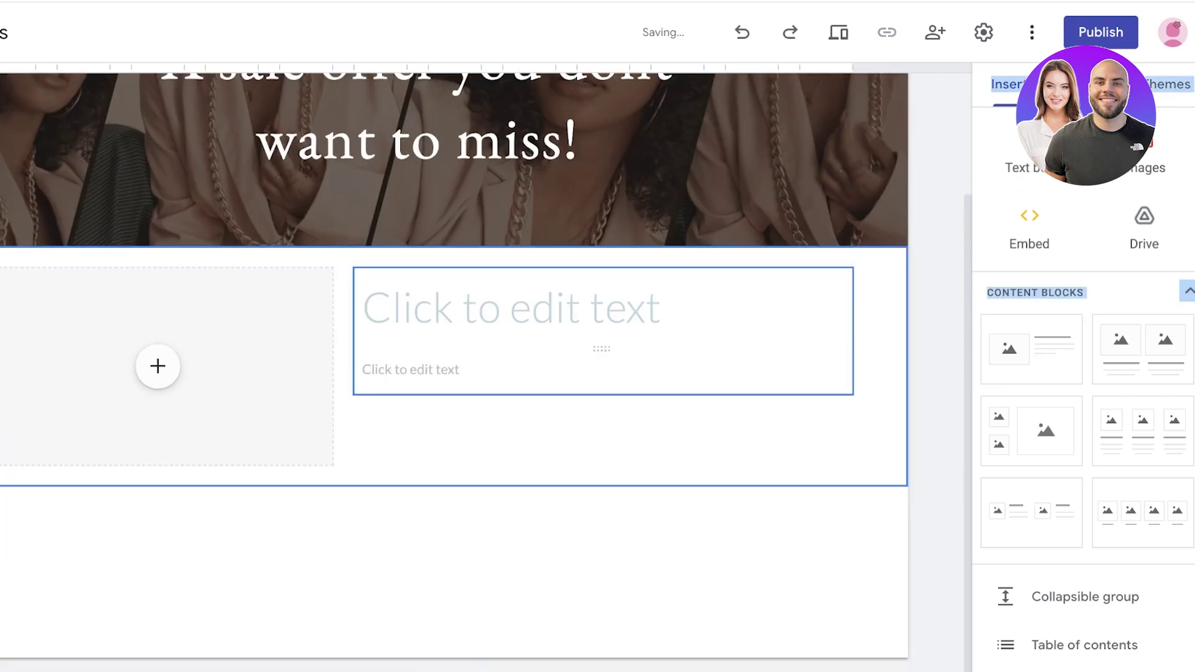
pyautogui.click(1036, 292)
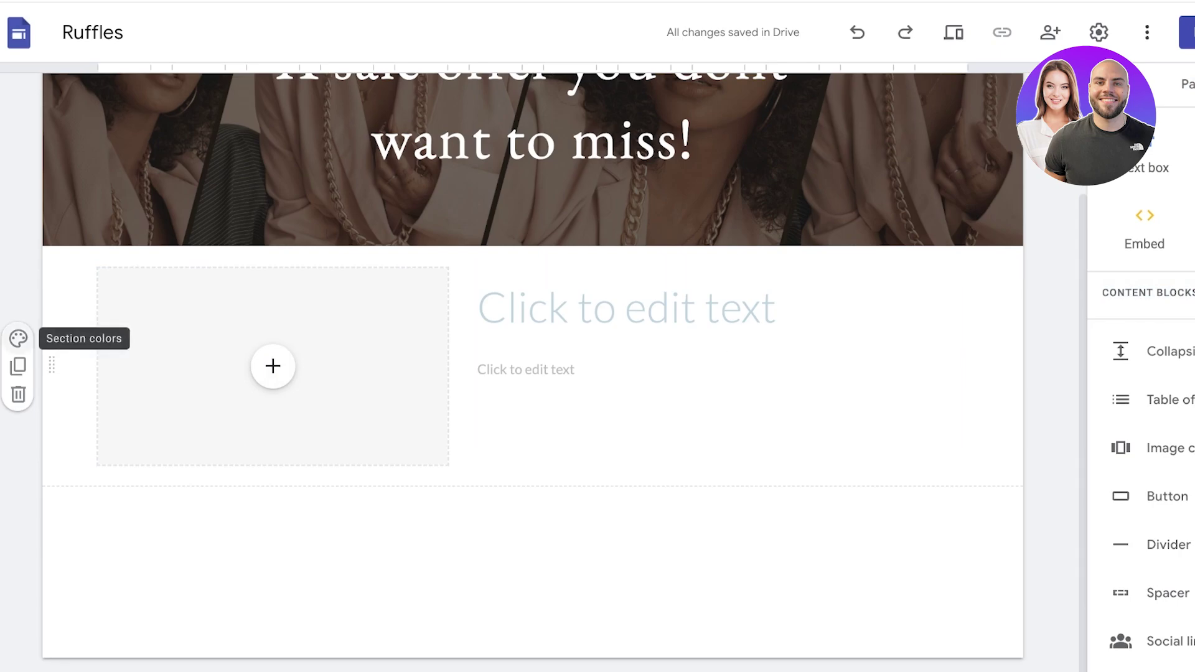
# Set the new section's colors to Style 2.
pyautogui.click(18, 338)
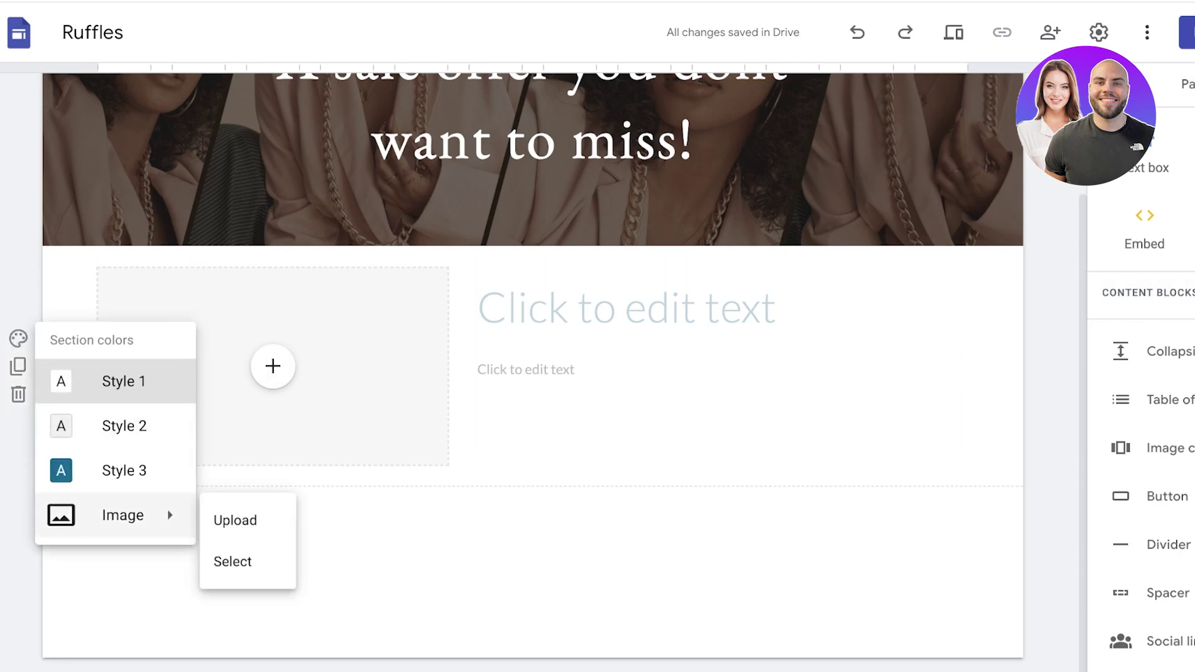
pyautogui.click(118, 427)
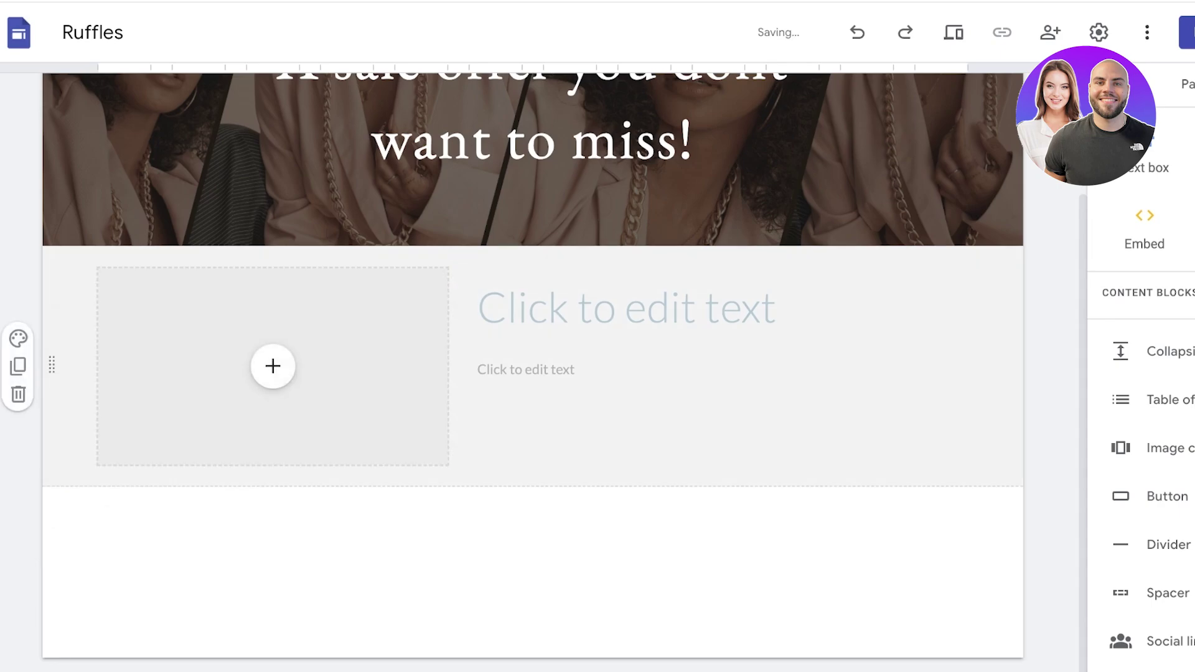
pyautogui.click(18, 338)
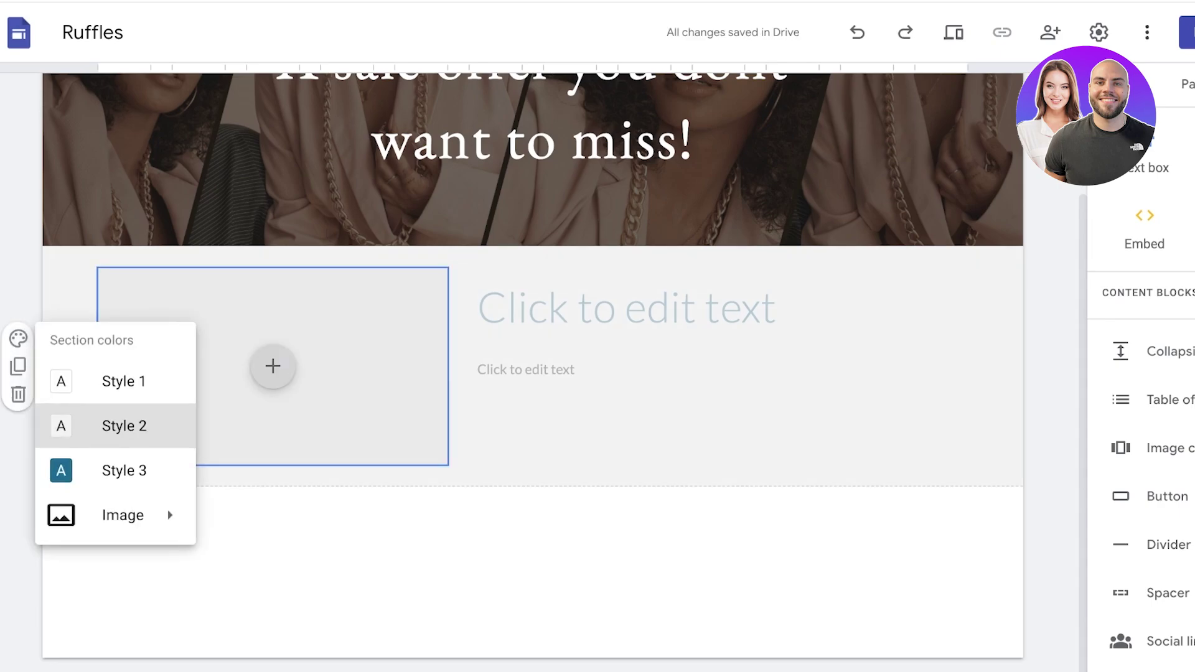
# Try to upload an image into the section's image placeholder.
pyautogui.click(273, 367)
pyautogui.click(273, 367)
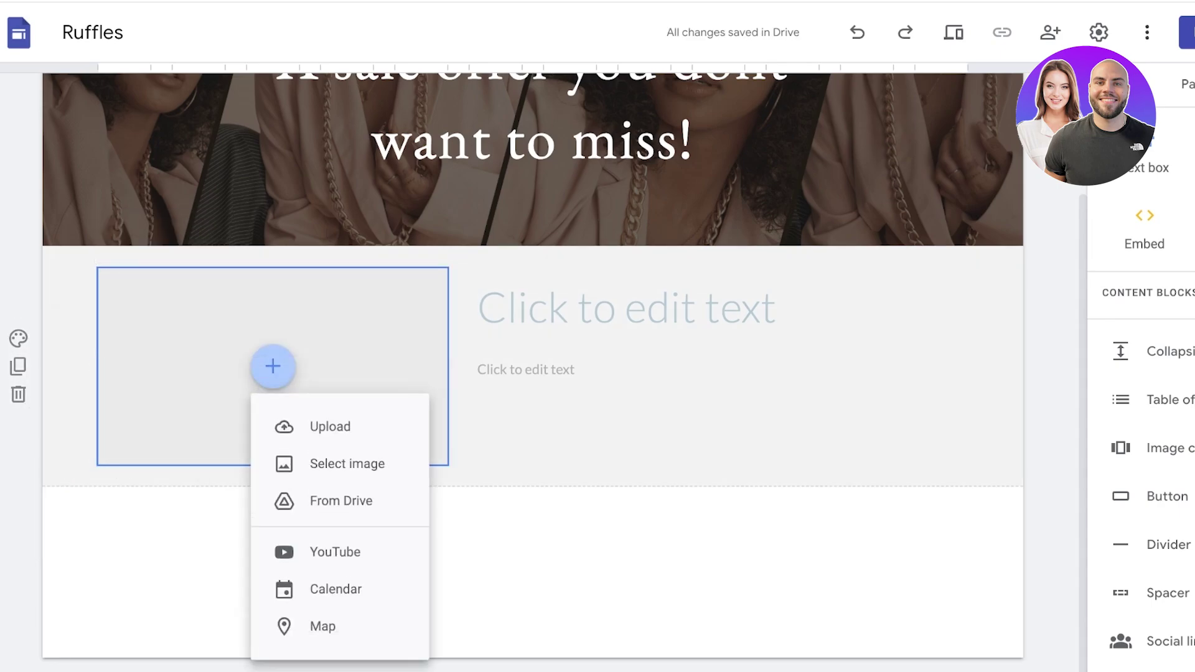
pyautogui.click(329, 426)
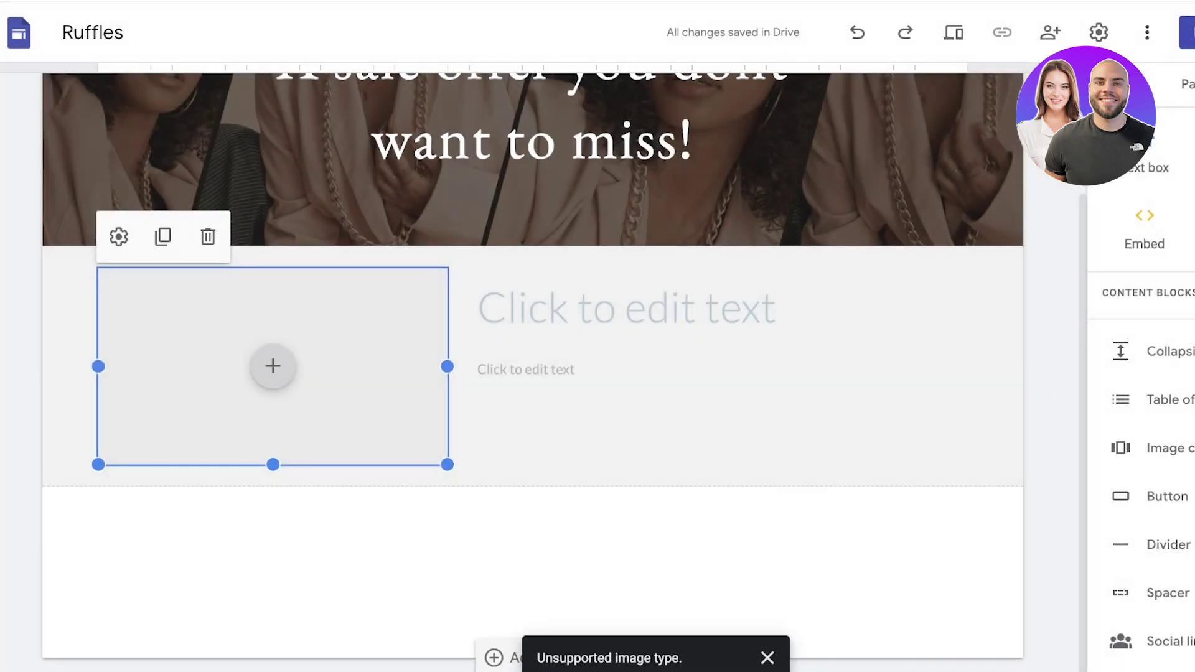
# Enter "Dont miss out on -70% on the trendiest summer clothing." as the section's heading.
pyautogui.click(627, 308)
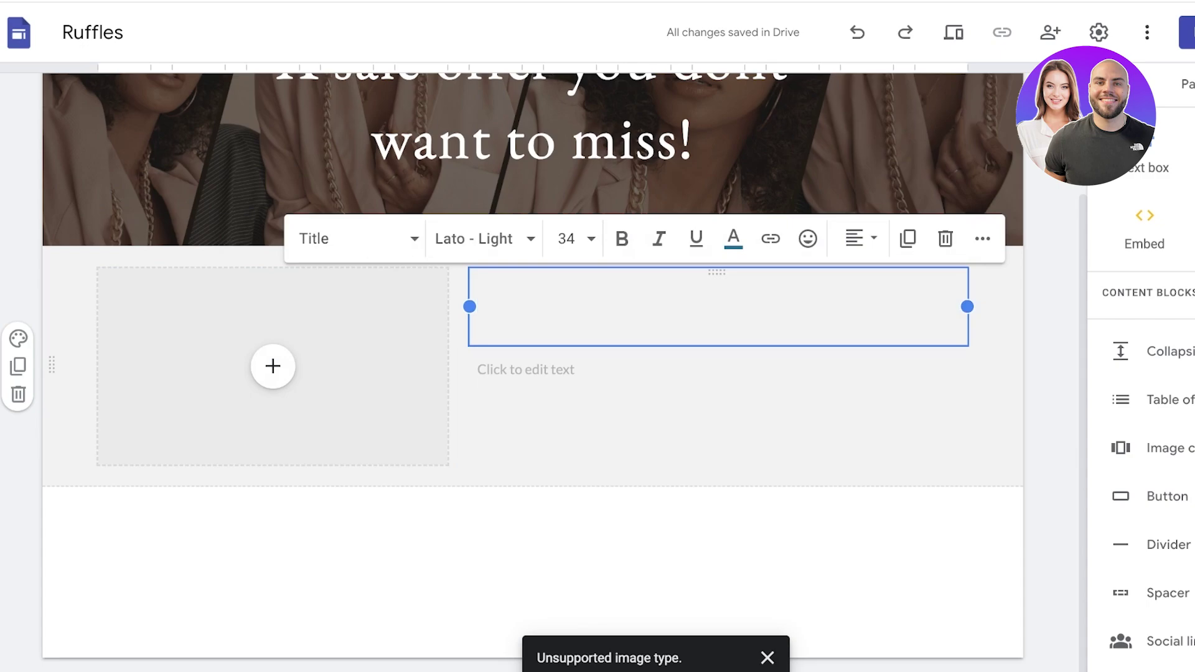
pyautogui.write('A')
pyautogui.press('BackSpace')
pyautogui.write('Don')
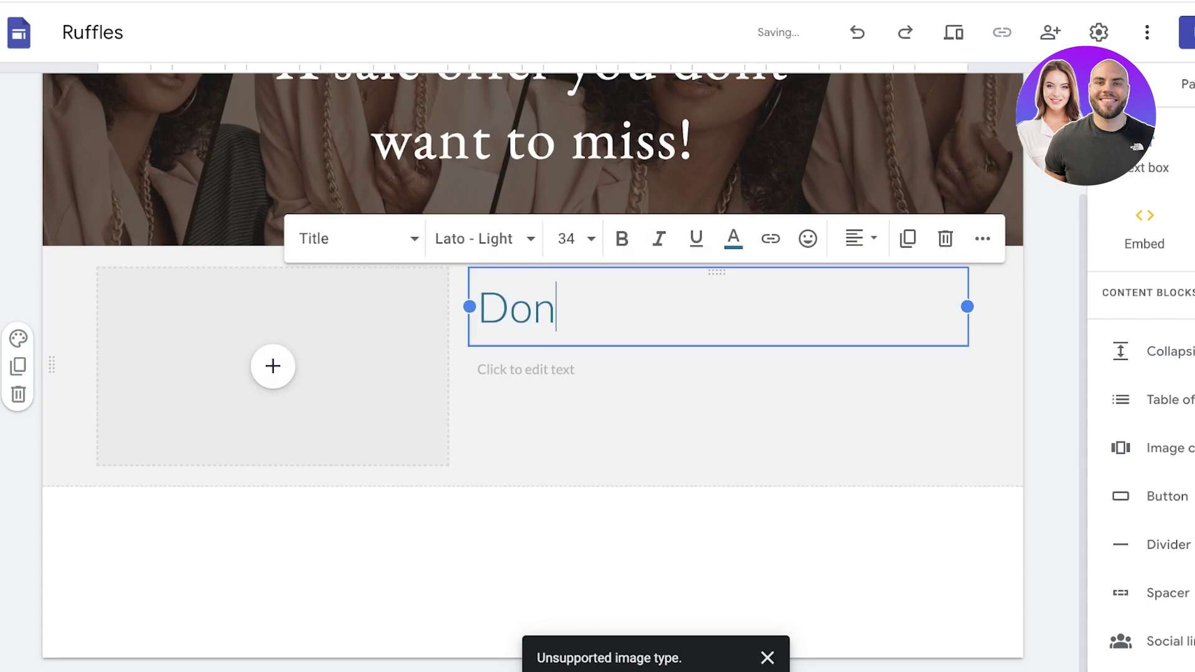
pyautogui.write('t miss out on ')
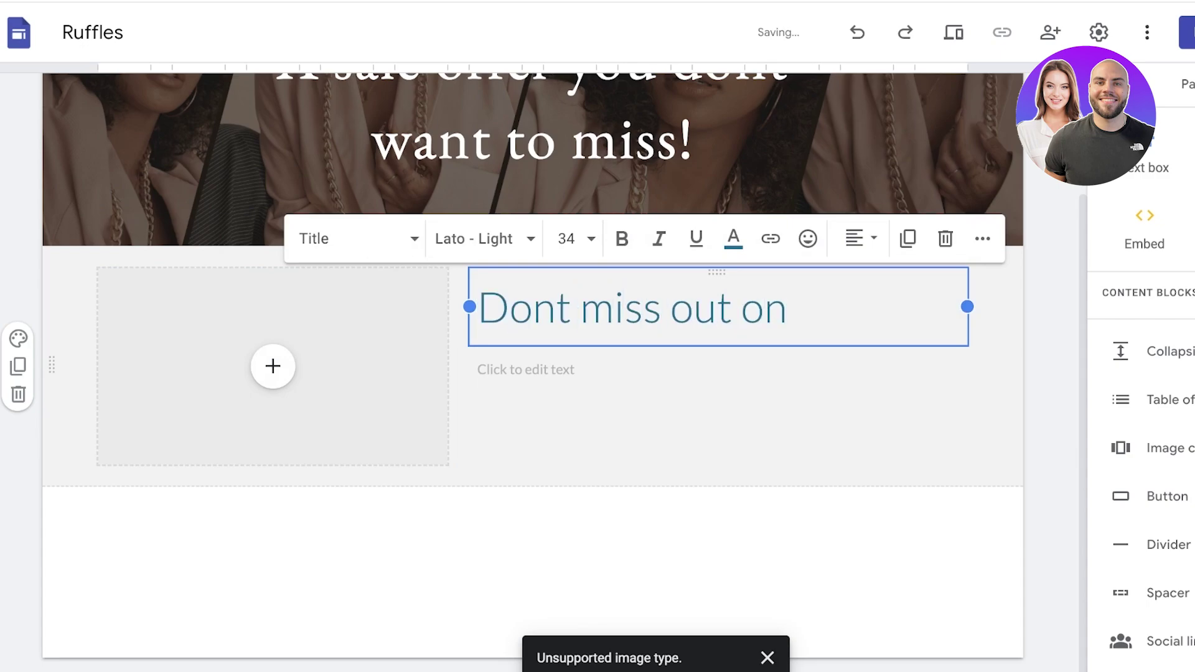
pyautogui.write('-70% on the ')
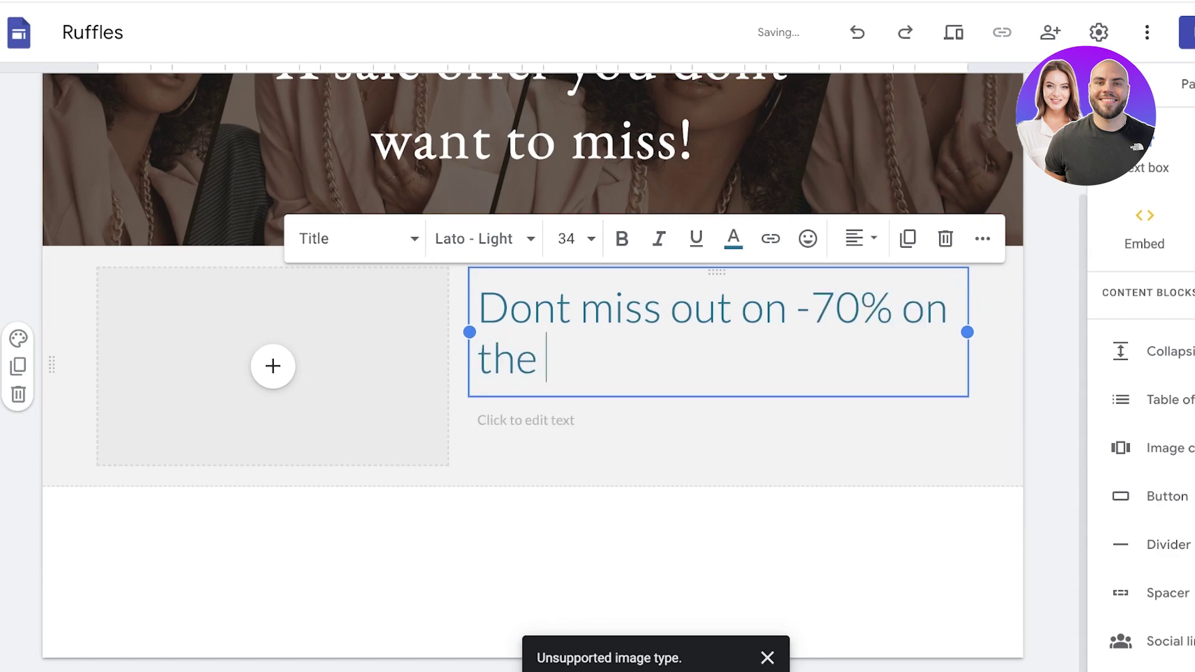
pyautogui.write('trendiest summer')
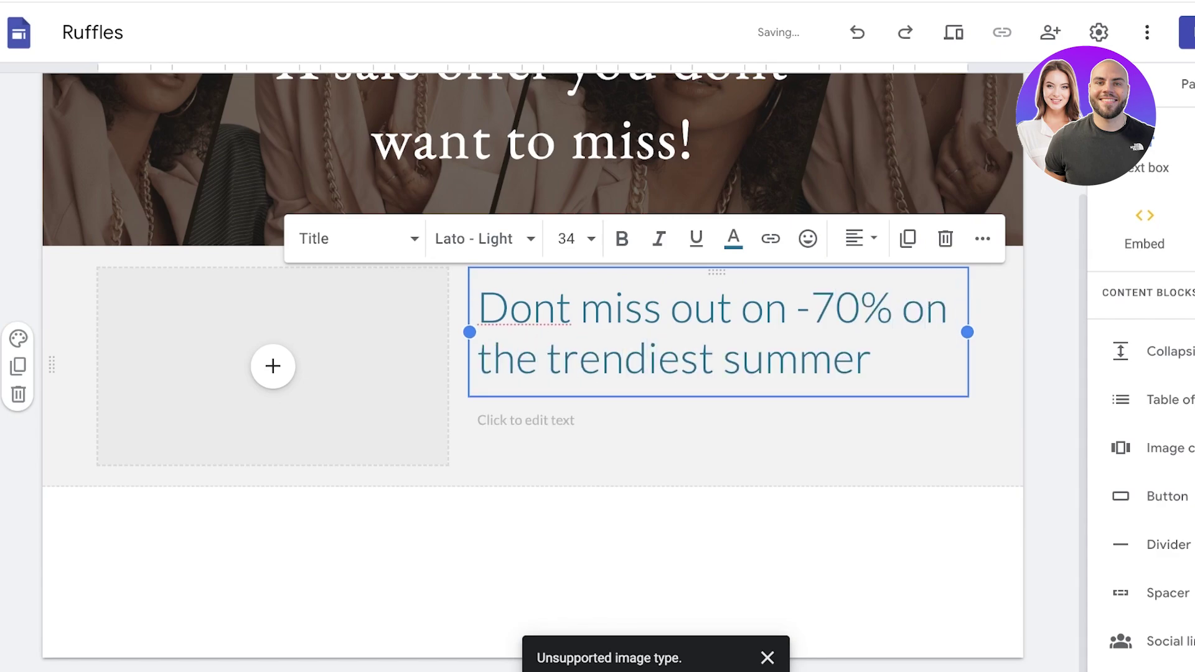
pyautogui.write(' clothing.')
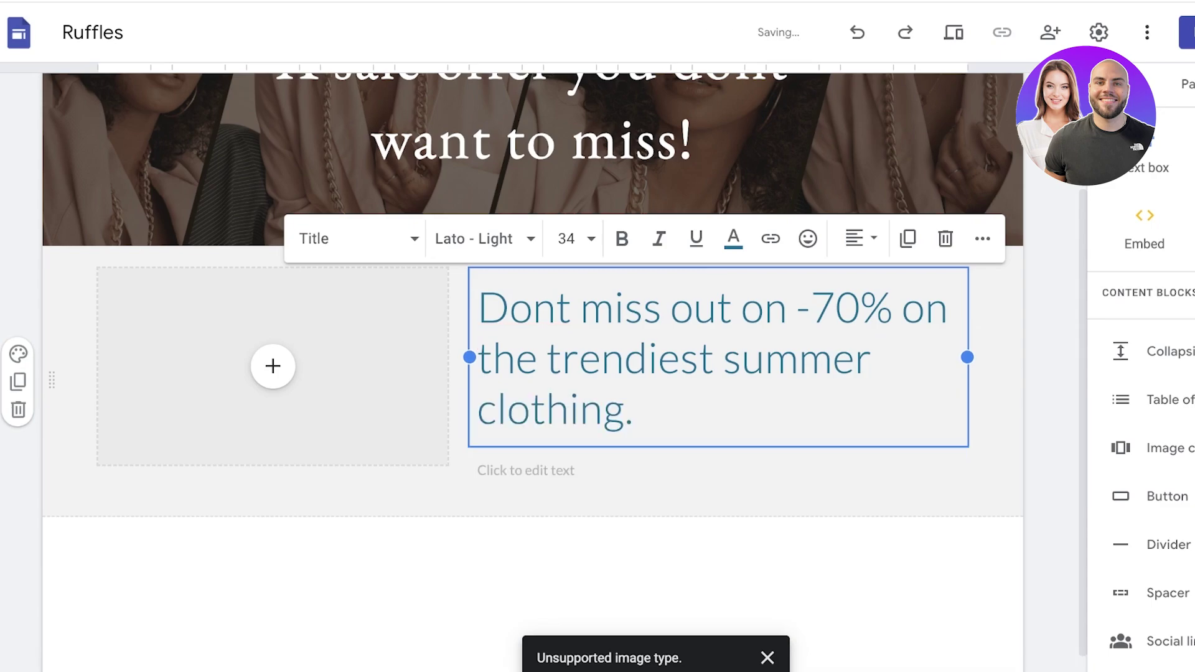
# Enter "Find tiktoks viral sundress on sale!" as the text under the section's heading.
pyautogui.click(535, 470)
pyautogui.write('-')
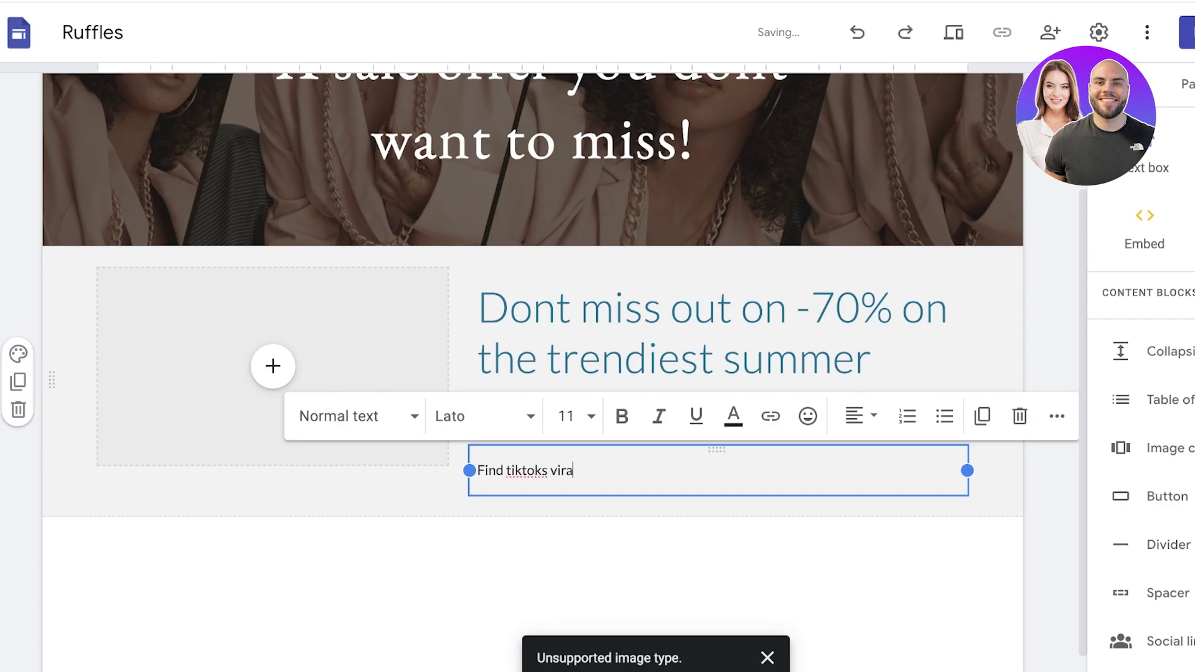
pyautogui.write('Find tiktoks viral sundress on sale!')
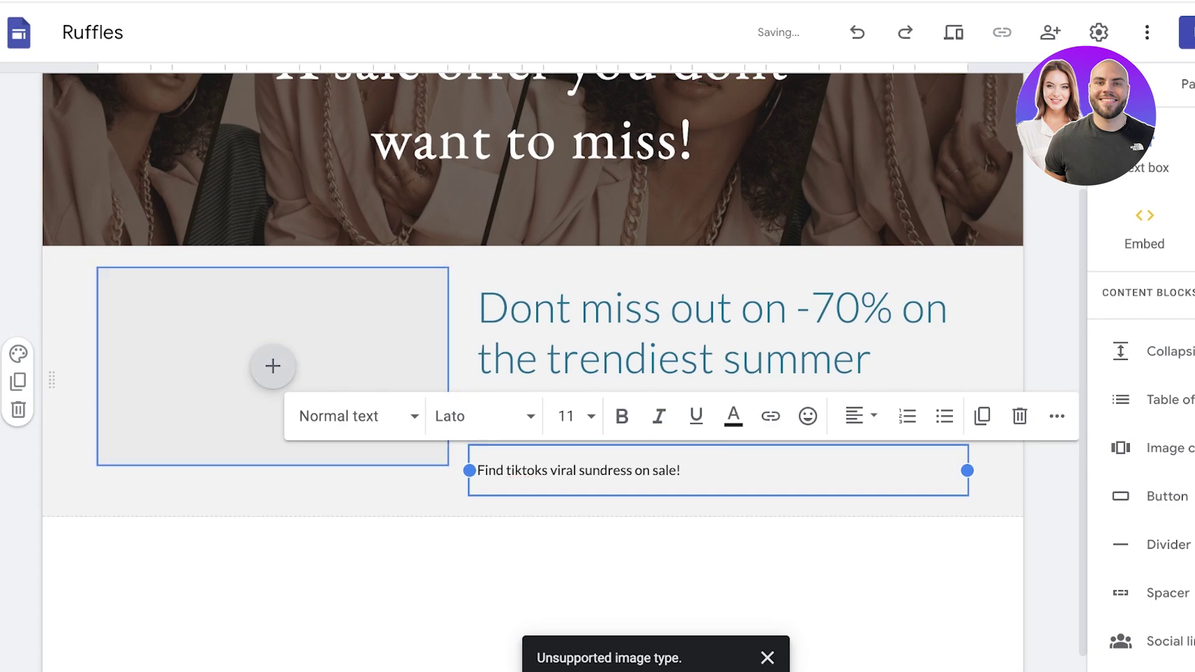
# Try another image upload into the placeholder and apply Any content as its file type.
pyautogui.click(272, 366)
pyautogui.click(330, 427)
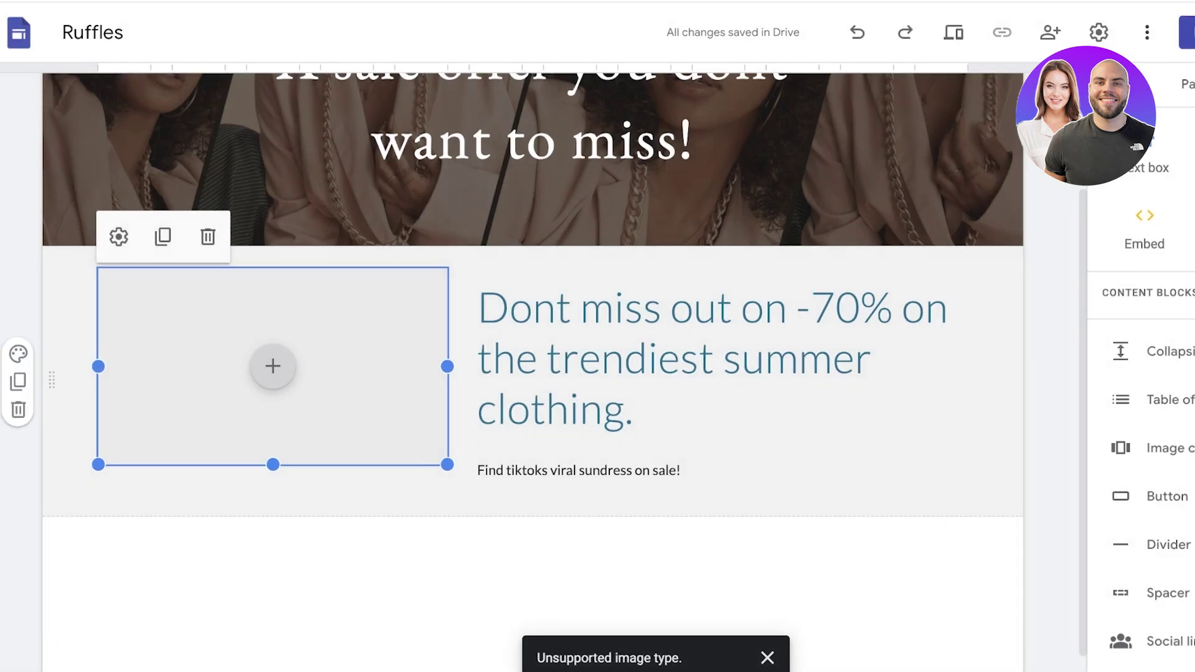
pyautogui.scroll(-1, 273, 366)
pyautogui.doubleClick(272, 336)
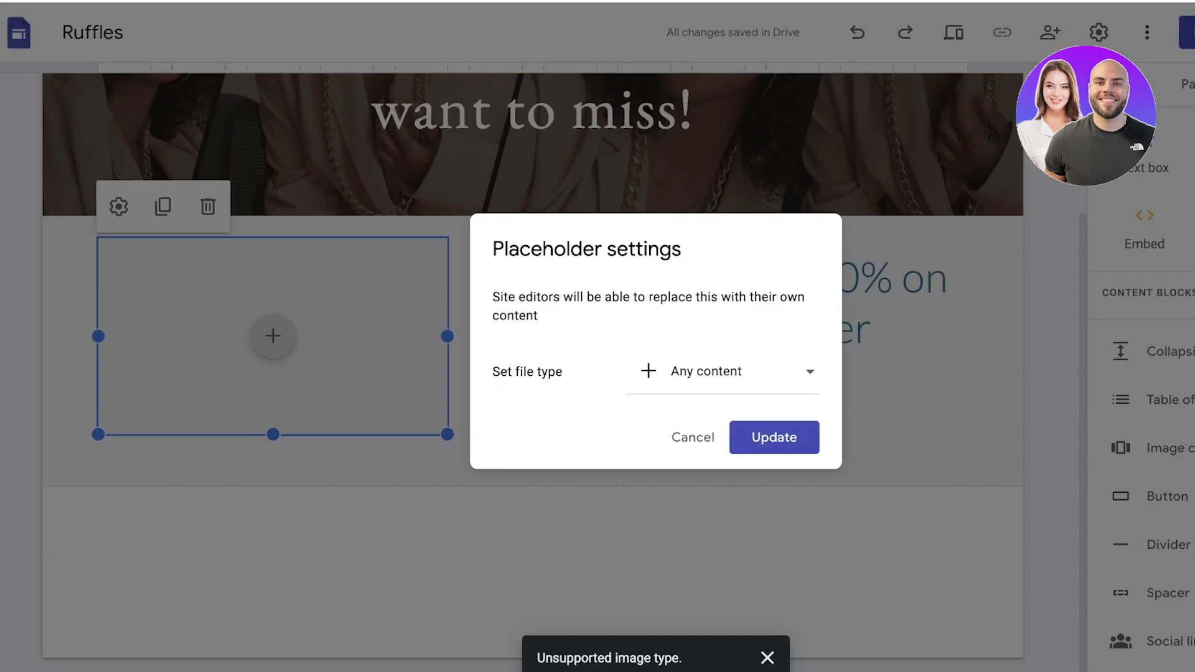
pyautogui.click(722, 371)
pyautogui.click(722, 226)
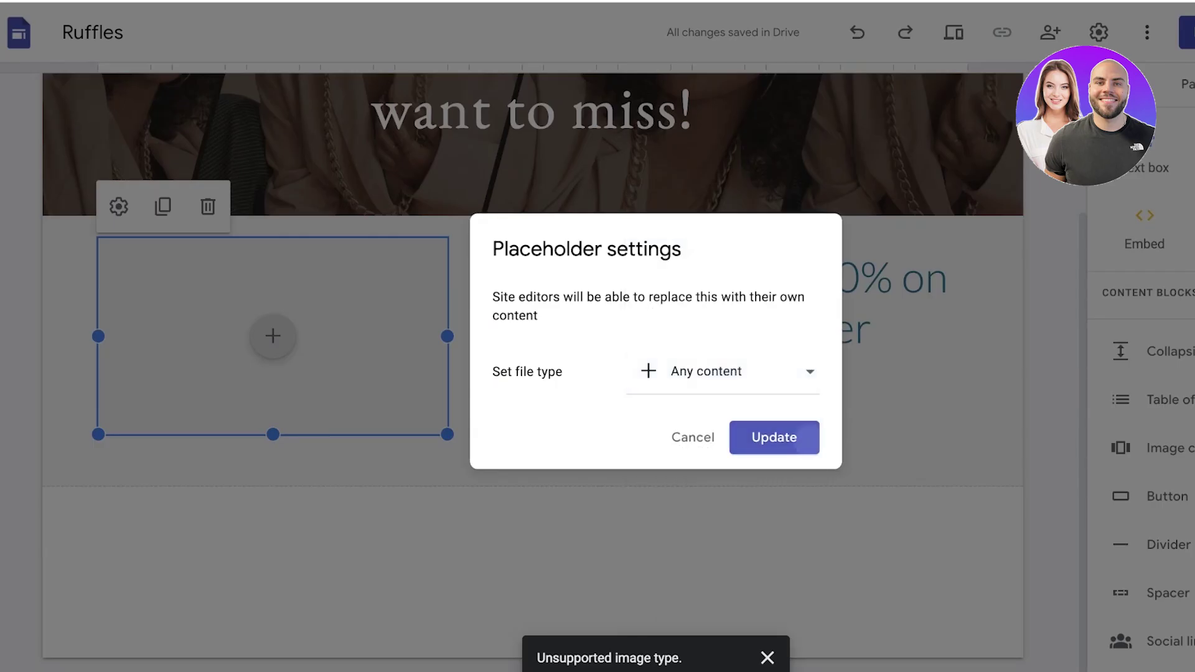
pyautogui.click(773, 436)
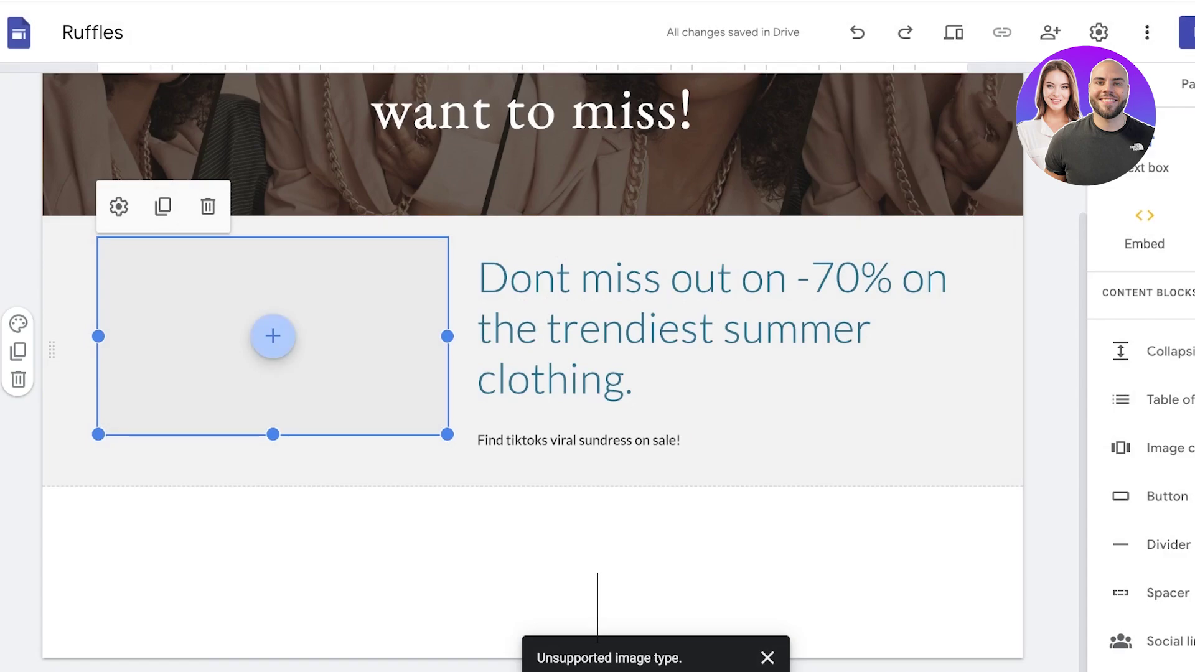
# Fill the image placeholder with the photo of the woman in a green striped dress and straw hat.
pyautogui.click(273, 336)
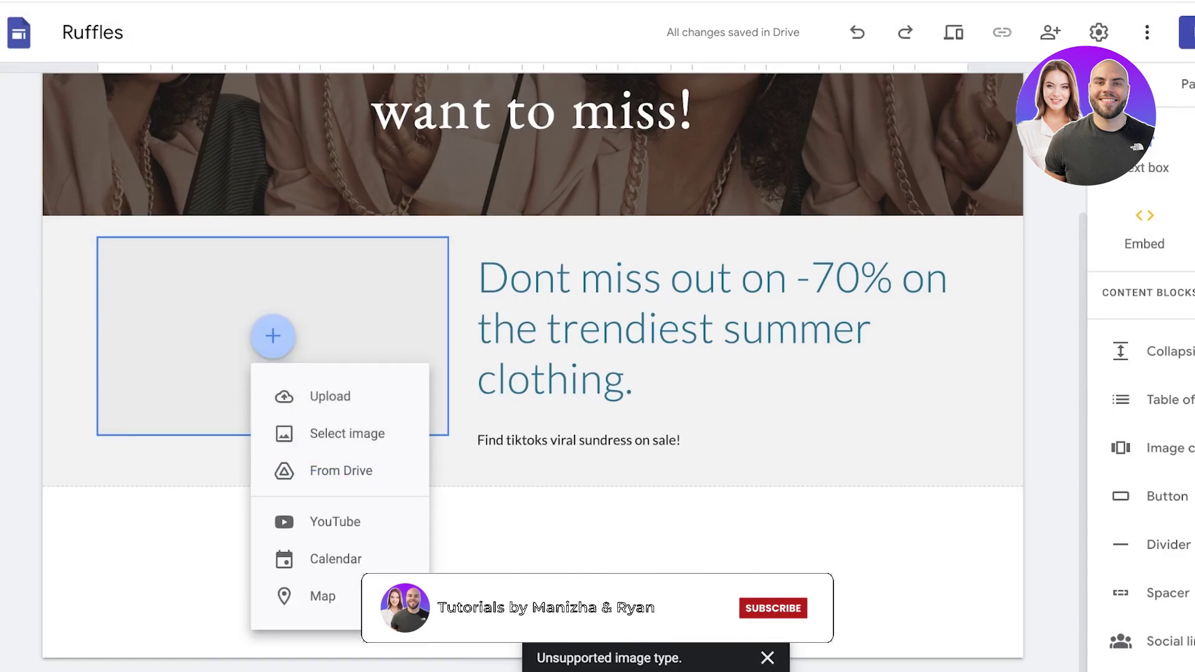
pyautogui.click(330, 397)
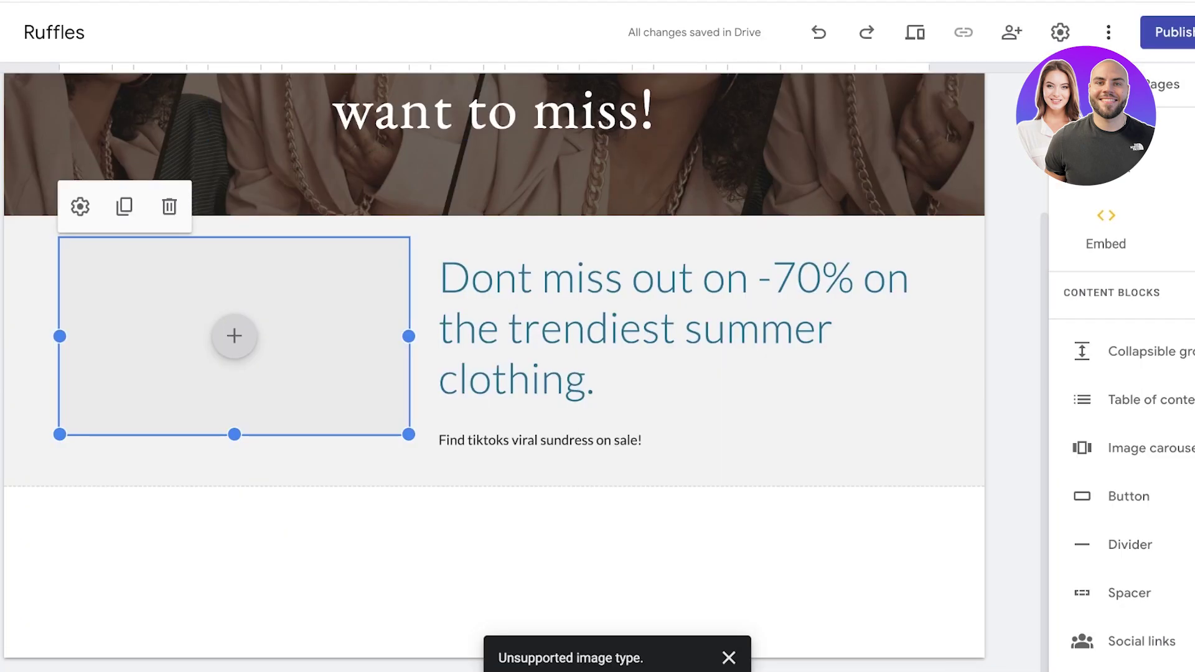
pyautogui.moveTo(871, 5); pyautogui.dragTo(234, 671)
pyautogui.click(81, 207)
pyautogui.click(498, 398)
pyautogui.click(323, 361)
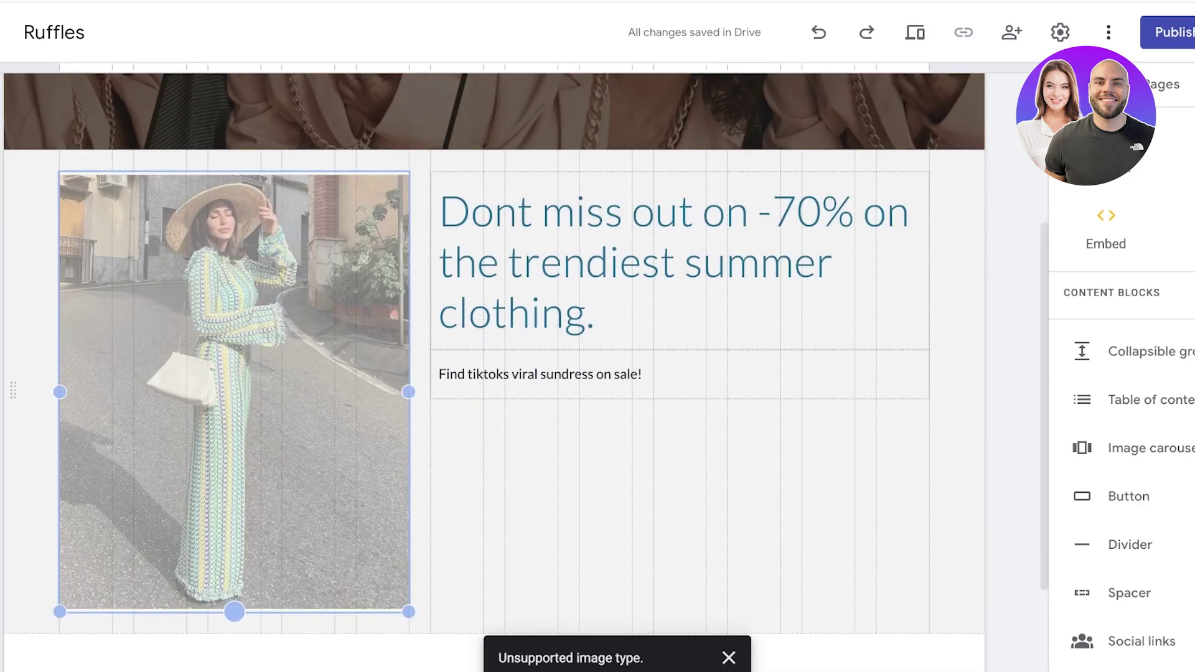
# Shorten the dress photo from its lower edge so it just frames the woman, and deselect it.
pyautogui.moveTo(234, 612); pyautogui.dragTo(234, 561)
pyautogui.click(680, 342)
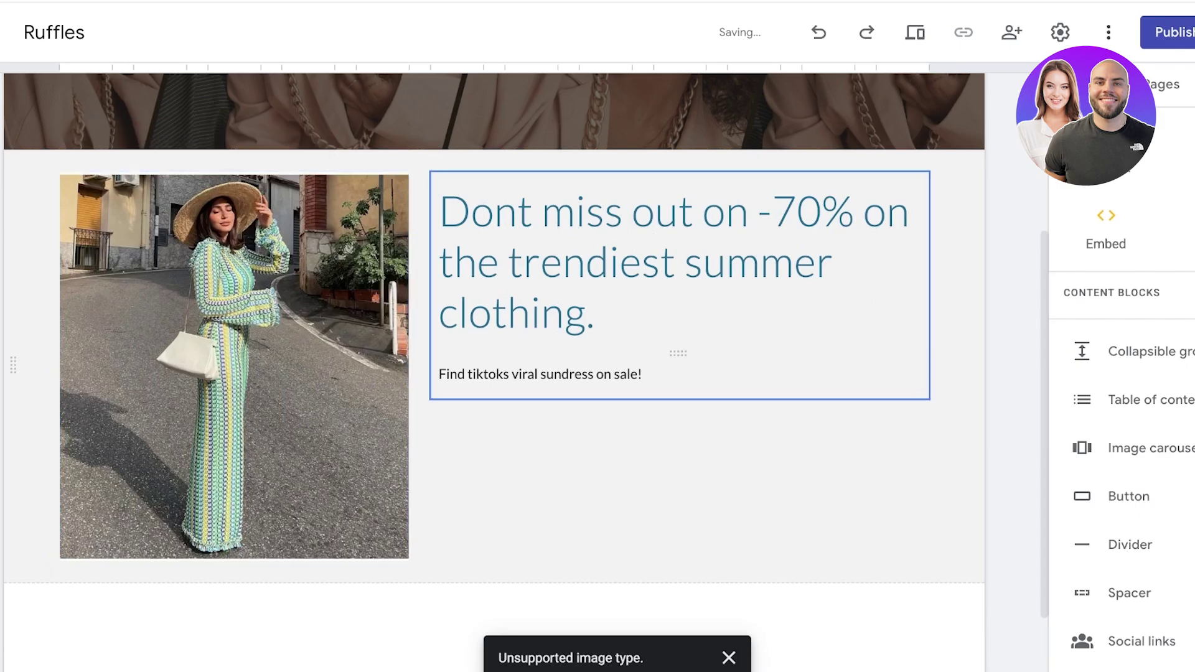
pyautogui.click(680, 485)
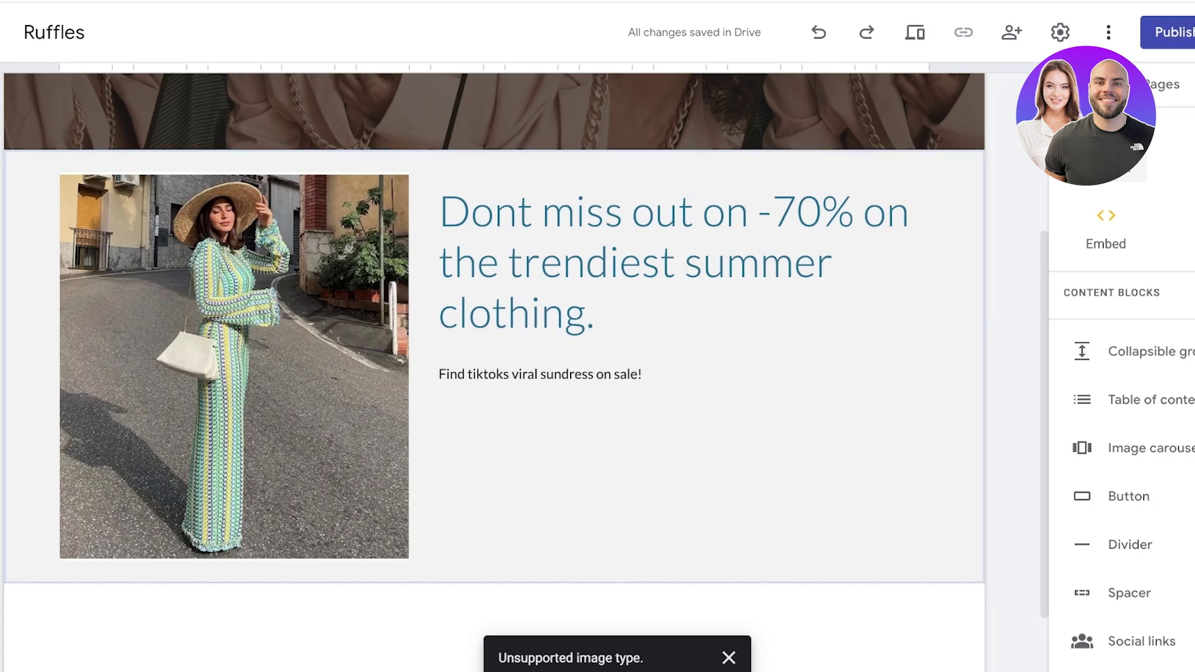
# Insert a text box below the photo section and narrow it to roughly the right third of the page.
pyautogui.click(1106, 154)
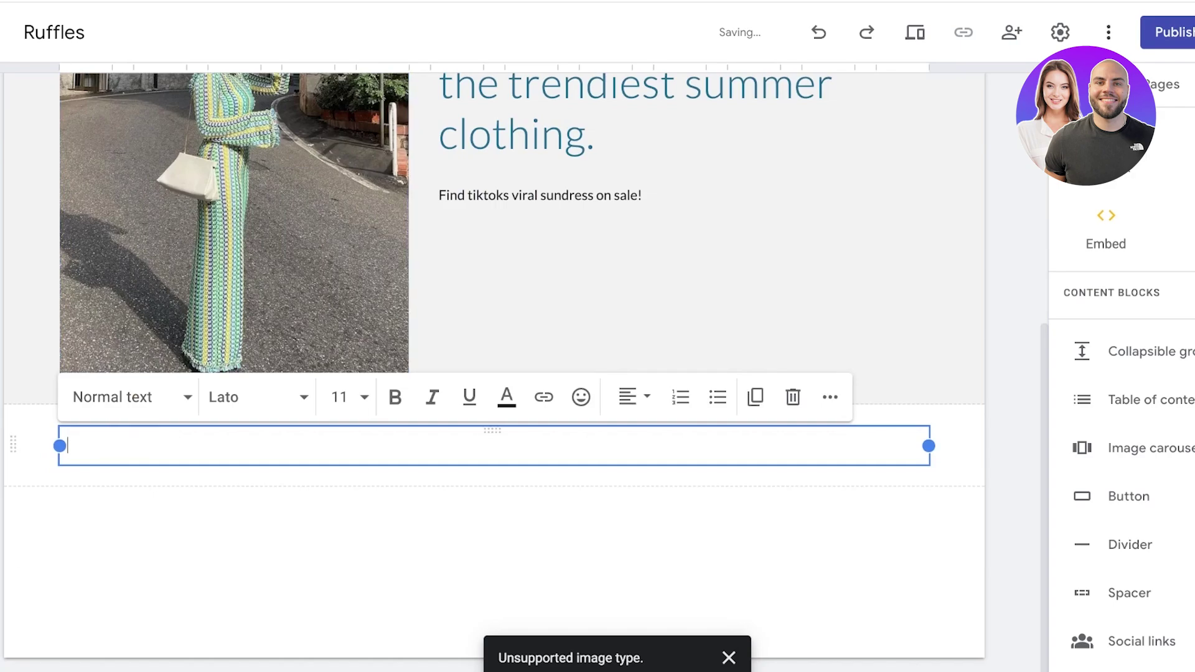
pyautogui.moveTo(59, 446); pyautogui.dragTo(653, 447)
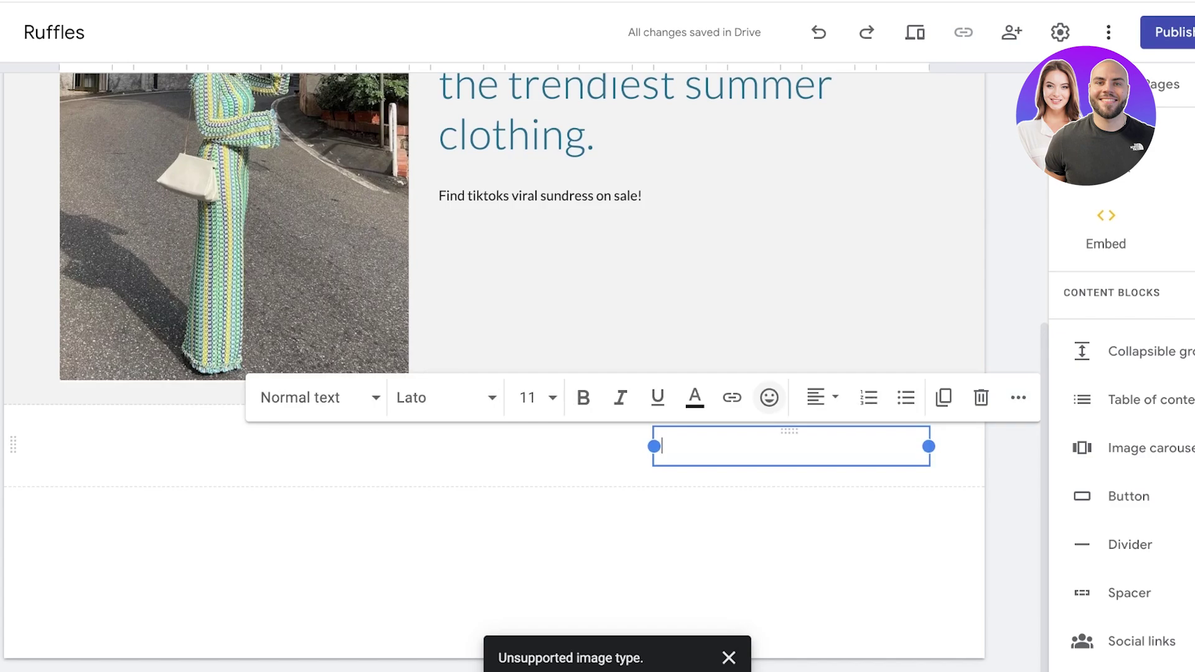
# Delete the empty text box below the photo section.
pyautogui.click(747, 305)
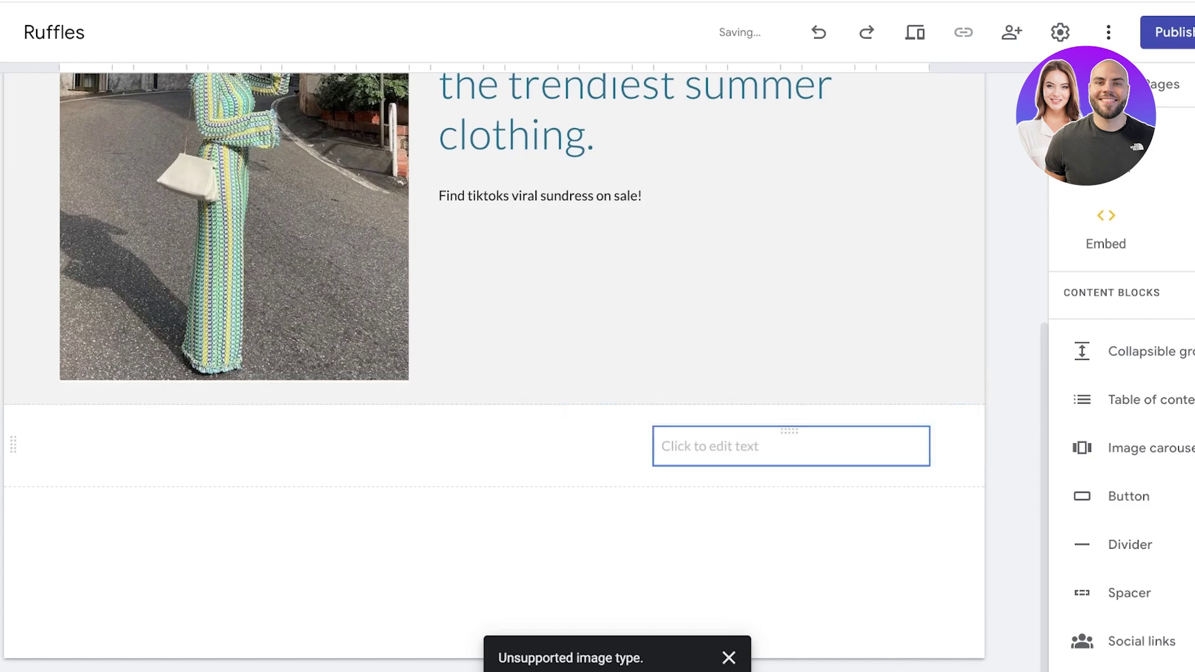
pyautogui.click(772, 446)
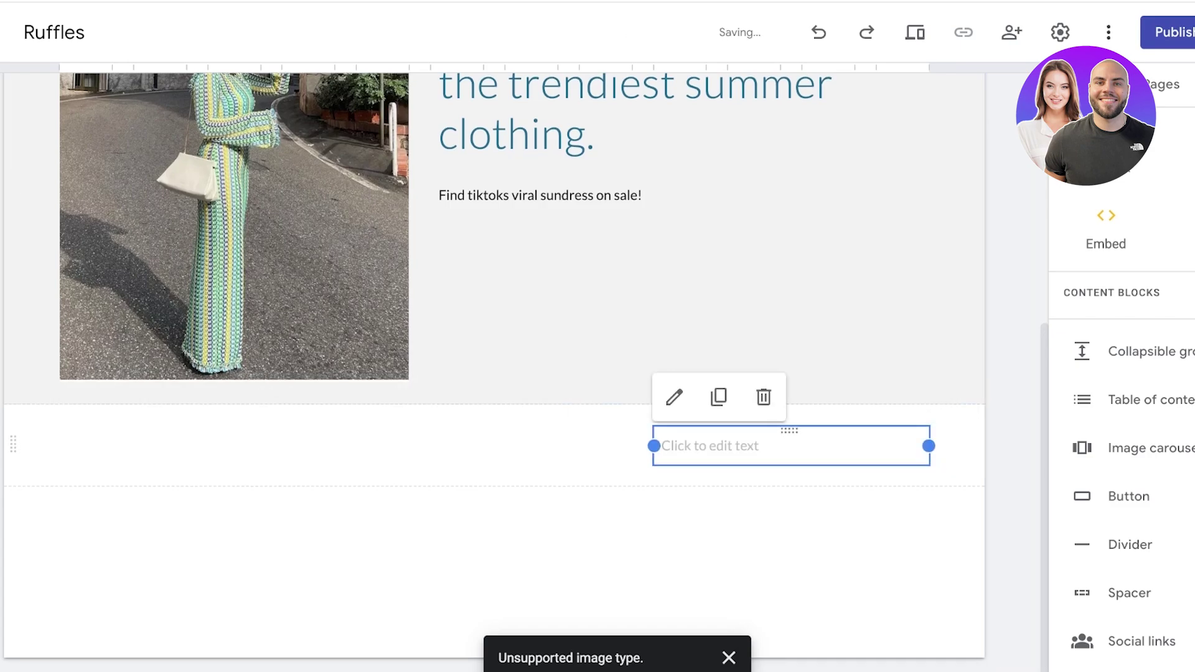
pyautogui.click(763, 394)
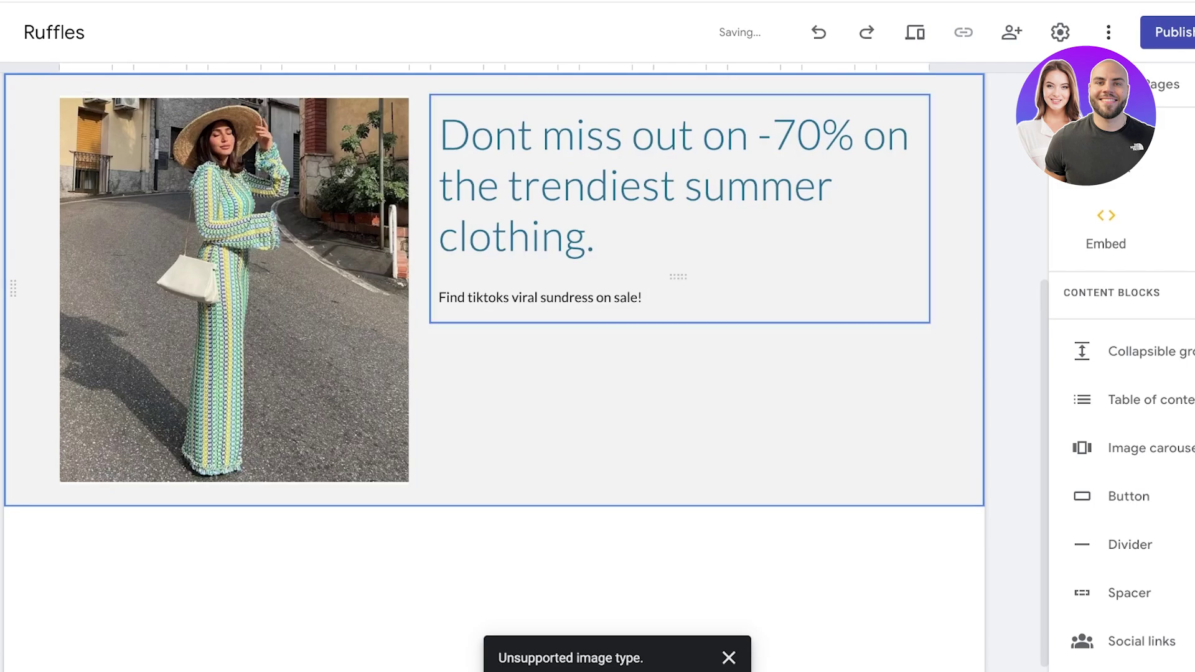
# Try duplicating the text group with the -70% summer clothing headline, and undo the copy.
pyautogui.click(678, 278)
pyautogui.click(574, 99)
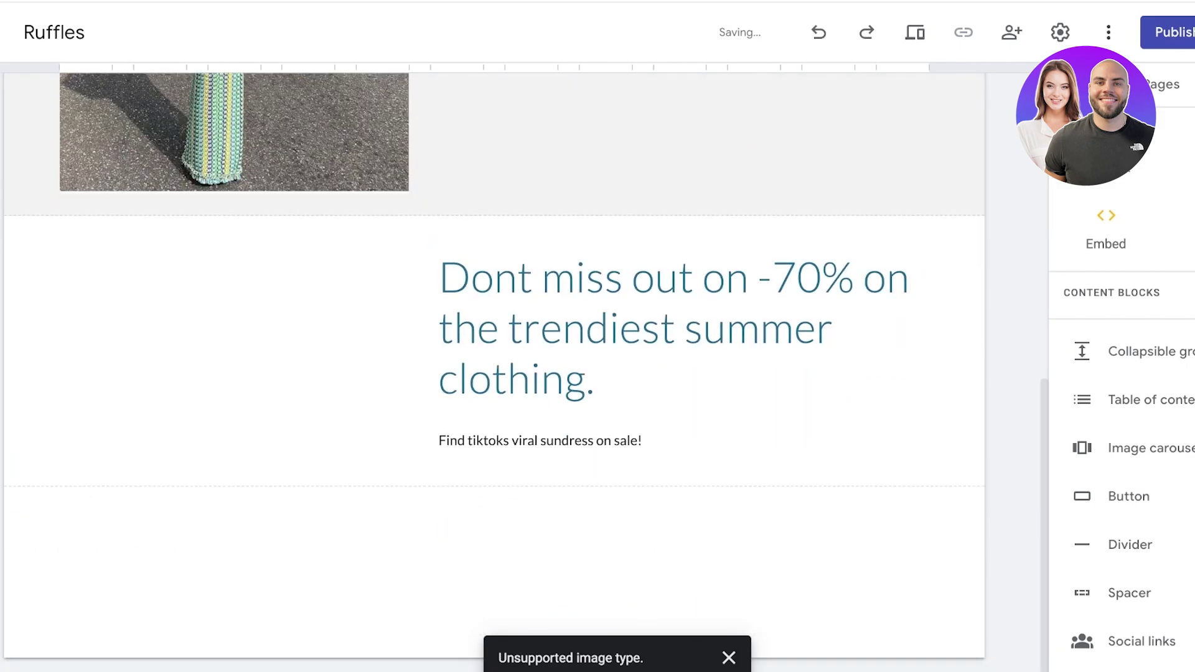
pyautogui.click(819, 32)
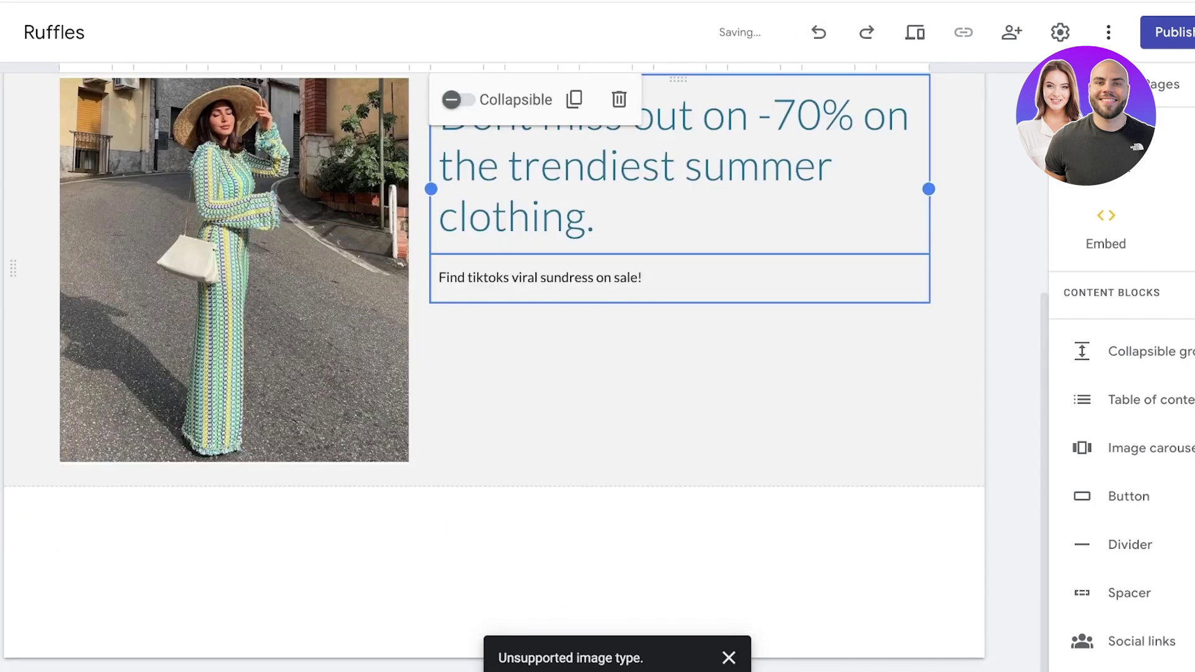
# Try the collapsible option on the summer clothing text group, turn it back off and deselect the group.
pyautogui.click(456, 99)
pyautogui.click(417, 100)
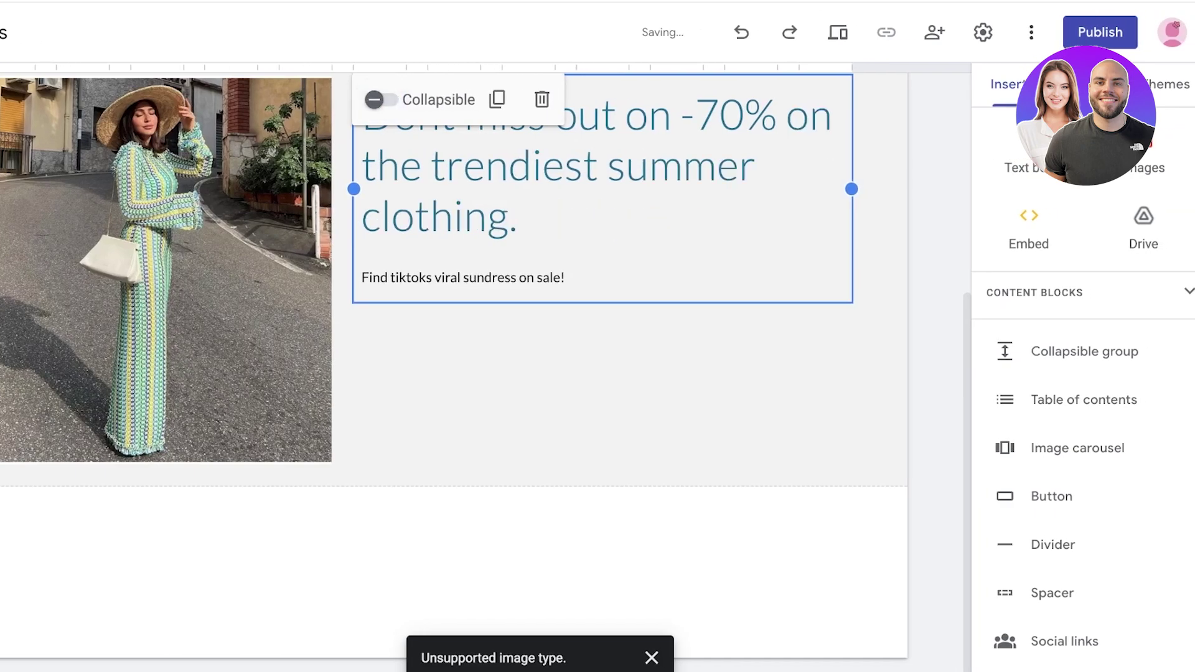
pyautogui.click(660, 386)
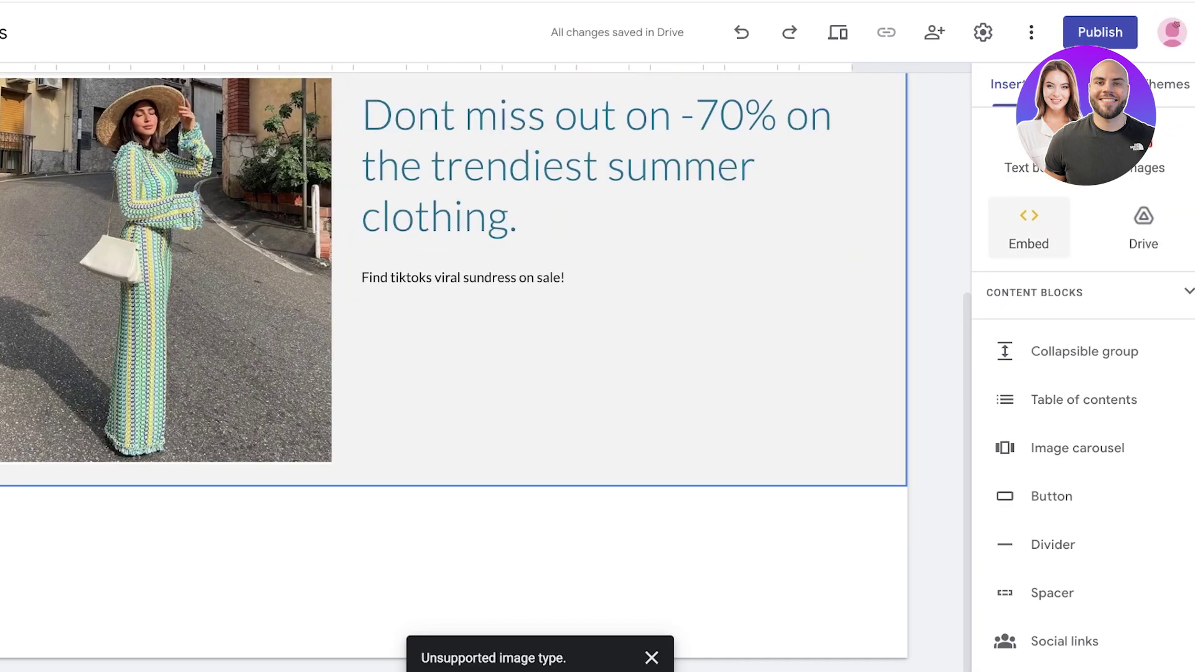
# Insert a button named "Shop Now" that links to ruffles.store.
pyautogui.scroll(-5, 1083, 435)
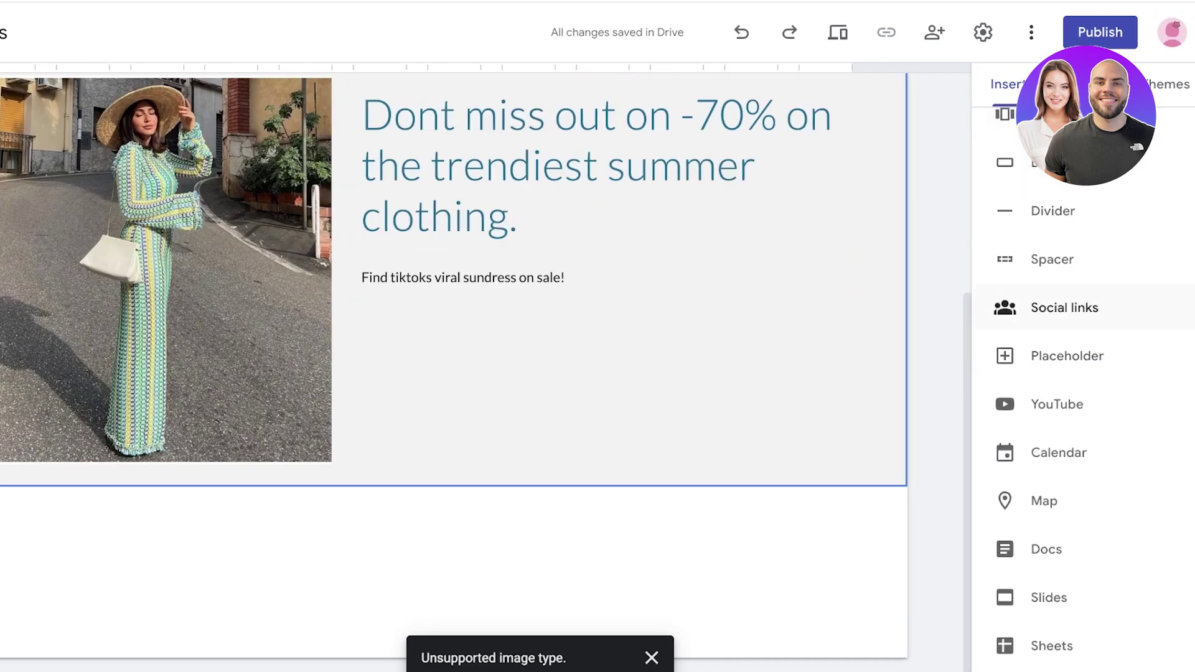
pyautogui.scroll(5, 1083, 436)
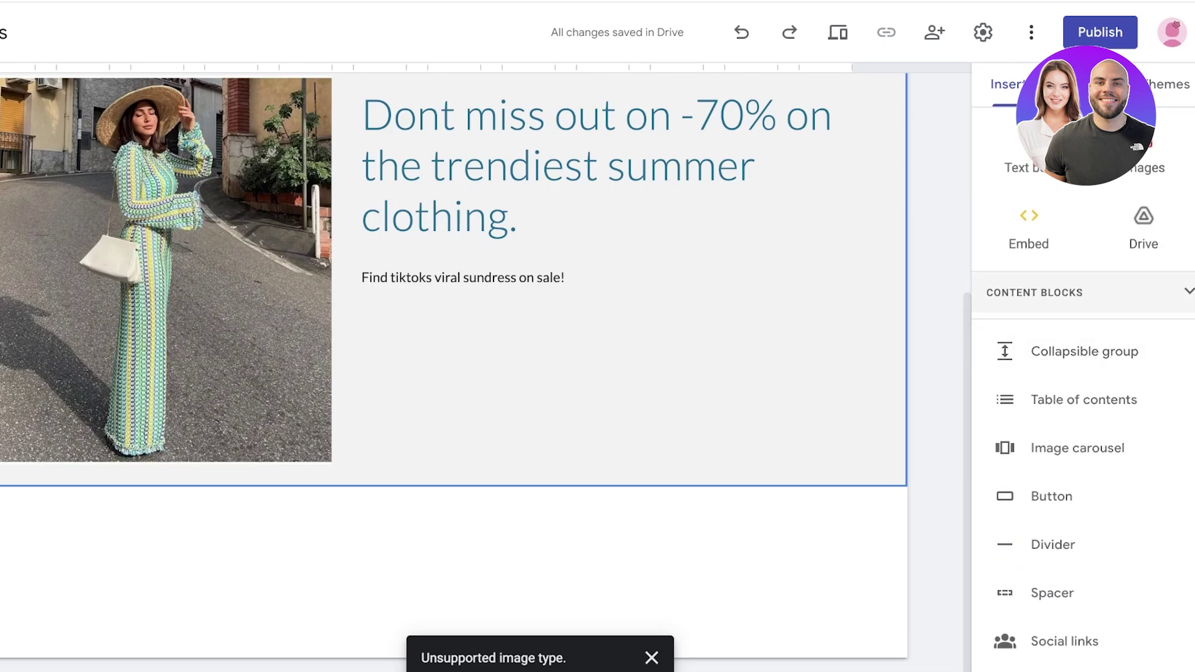
pyautogui.scroll(-5, 1071, 435)
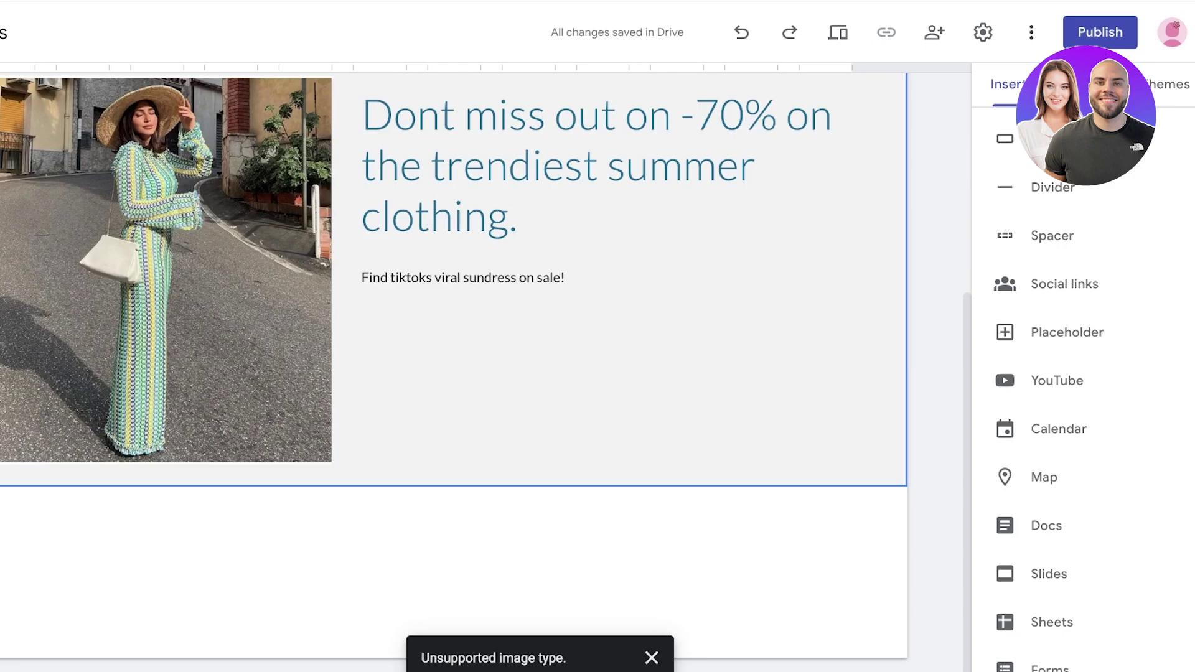
pyautogui.scroll(1, 1071, 374)
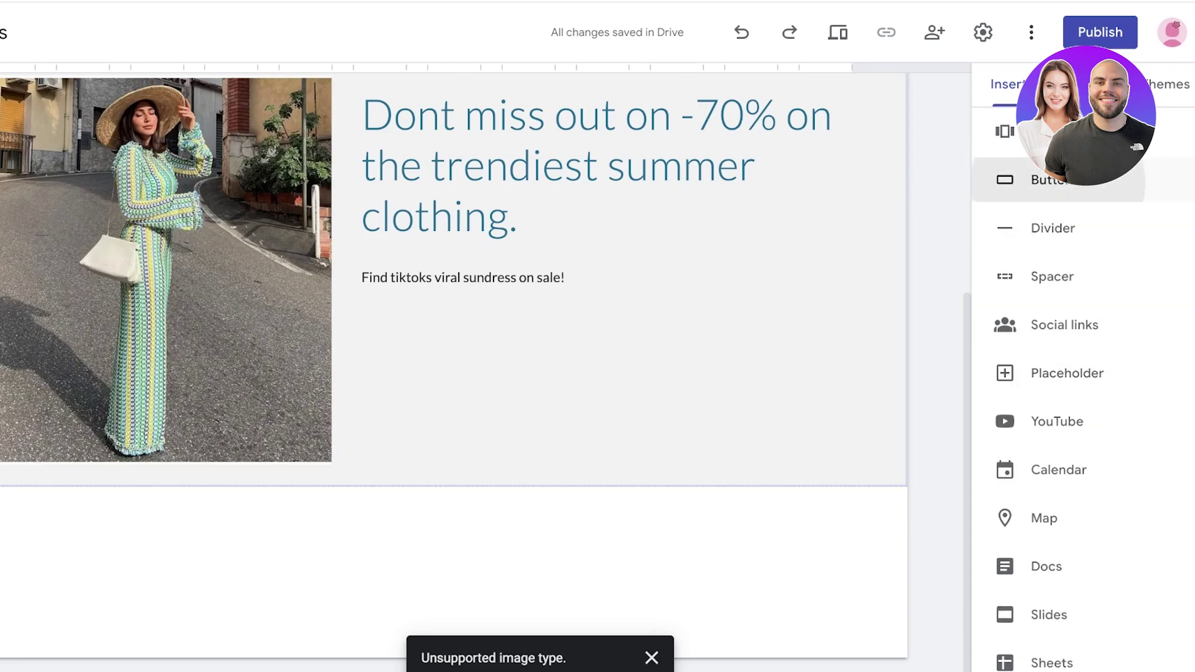
pyautogui.click(1052, 179)
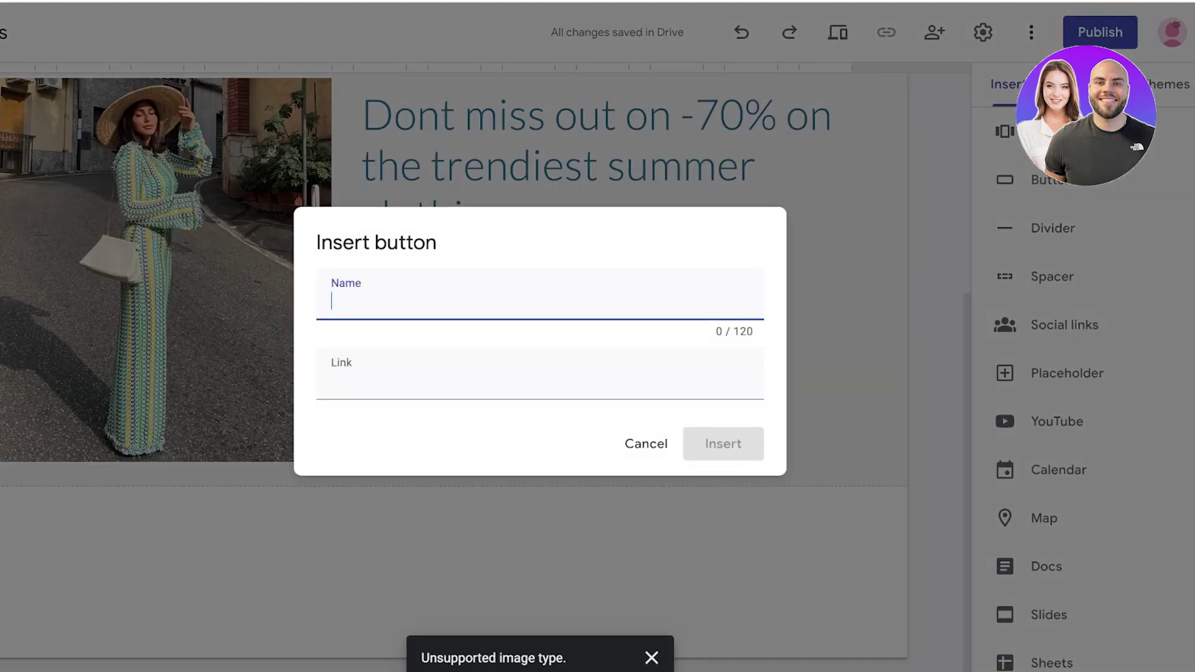
pyautogui.write('Shop Now')
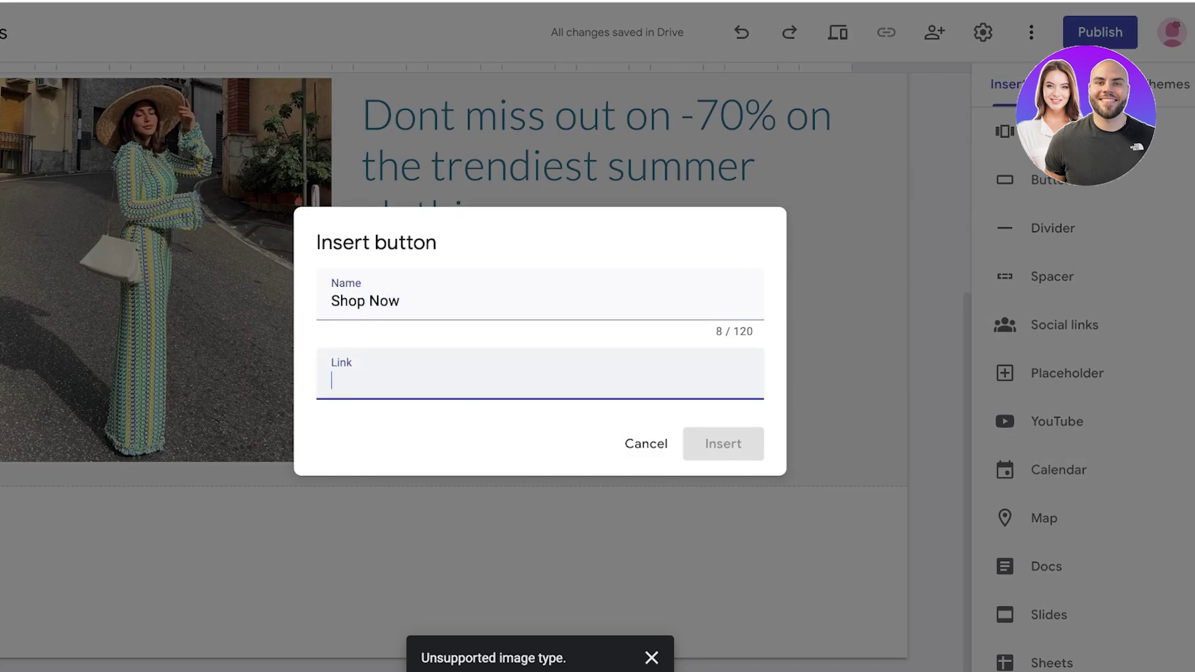
pyautogui.write('ruffles')
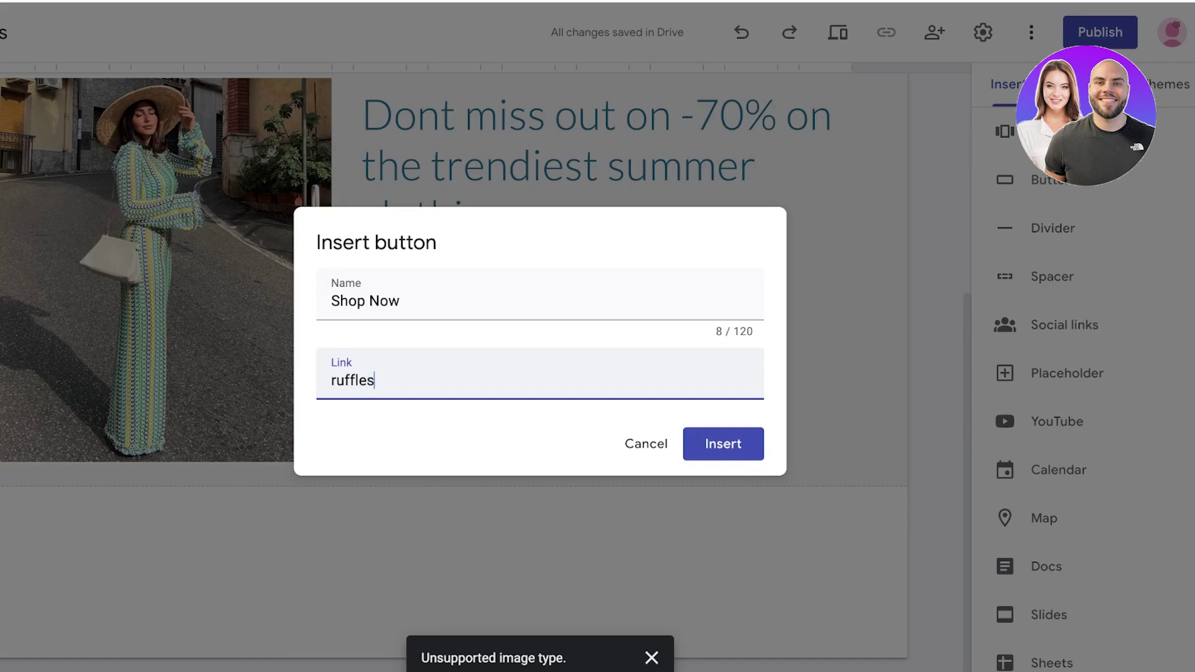
pyautogui.write('.com')
pyautogui.press('BackSpace')
pyautogui.write('store')
pyautogui.press('Return')
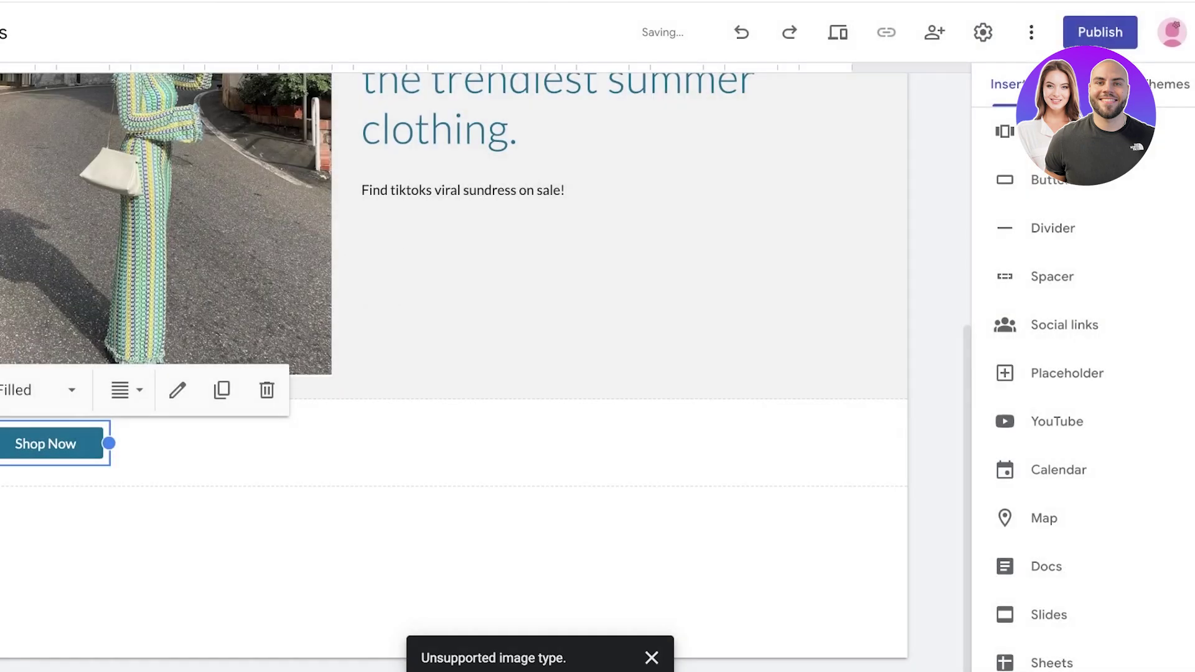
# Move the Shop Now button into the offer section, directly below the "Find tiktoks viral sundress on sale!" text.
pyautogui.moveTo(72, 444); pyautogui.dragTo(139, 416)
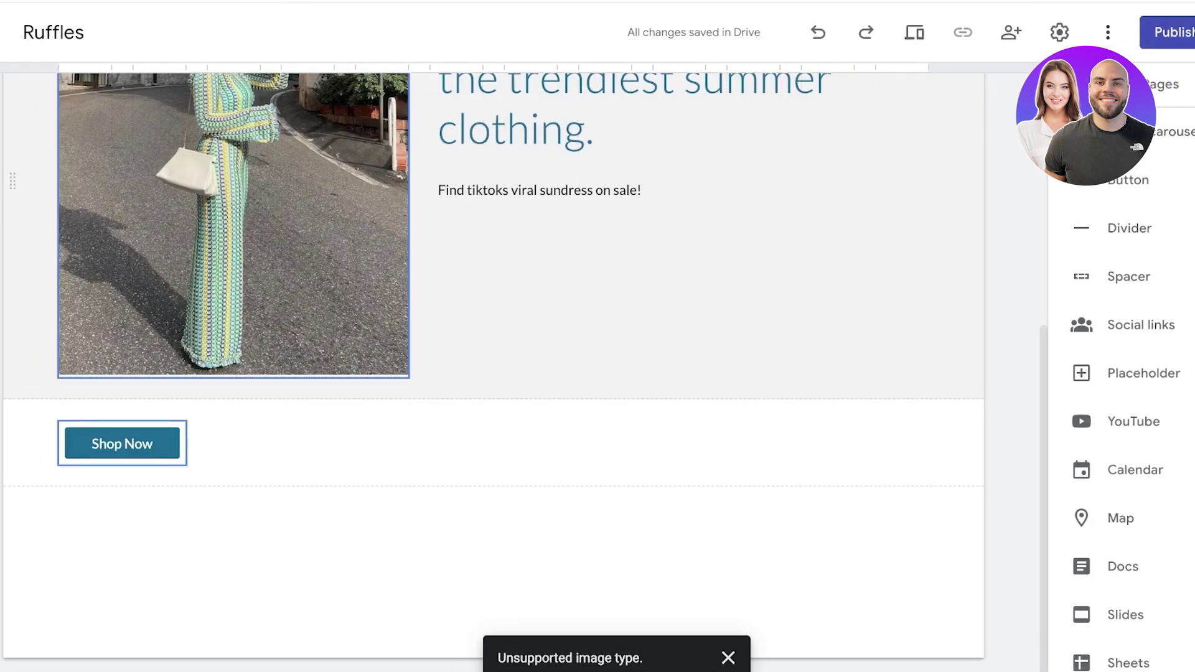
pyautogui.moveTo(122, 443); pyautogui.dragTo(656, 305)
pyautogui.click(678, 368)
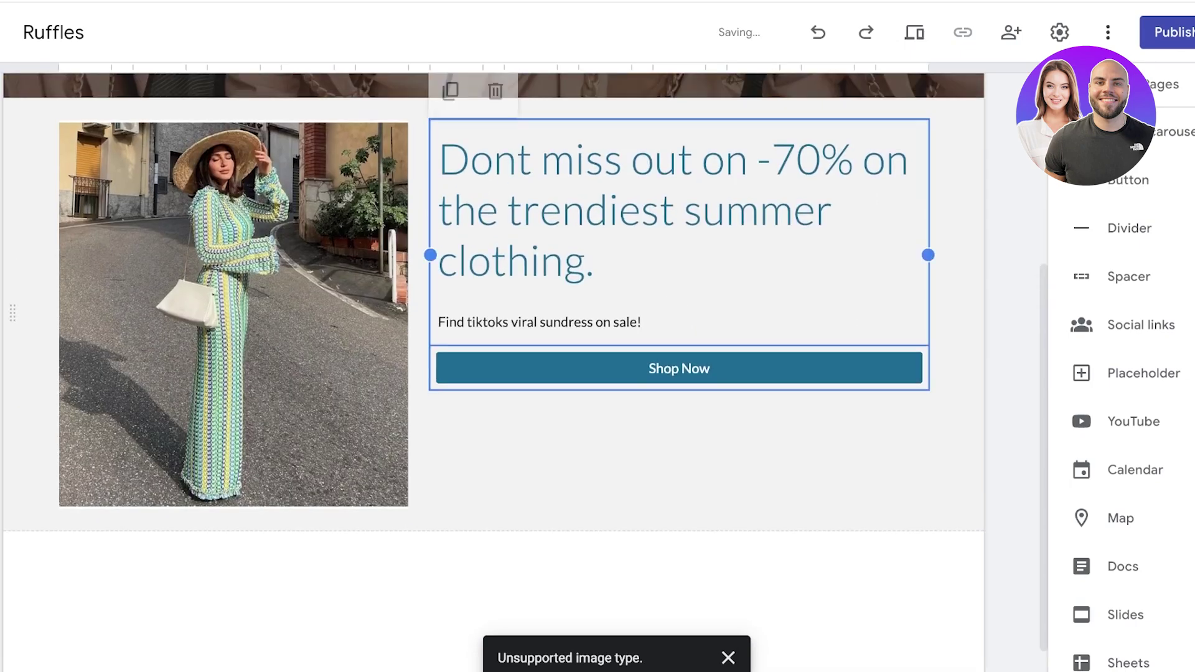
# Try the Outlined and Text styles on the Shop Now button and return it to Filled.
pyautogui.click(678, 368)
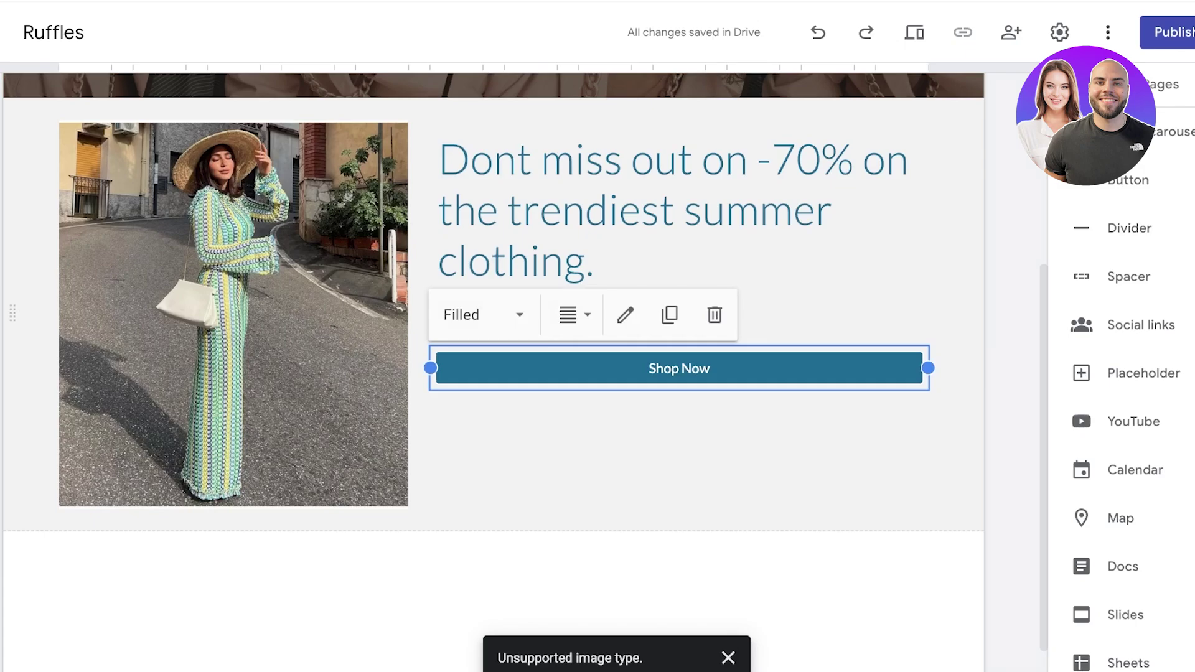
pyautogui.click(482, 314)
pyautogui.click(471, 411)
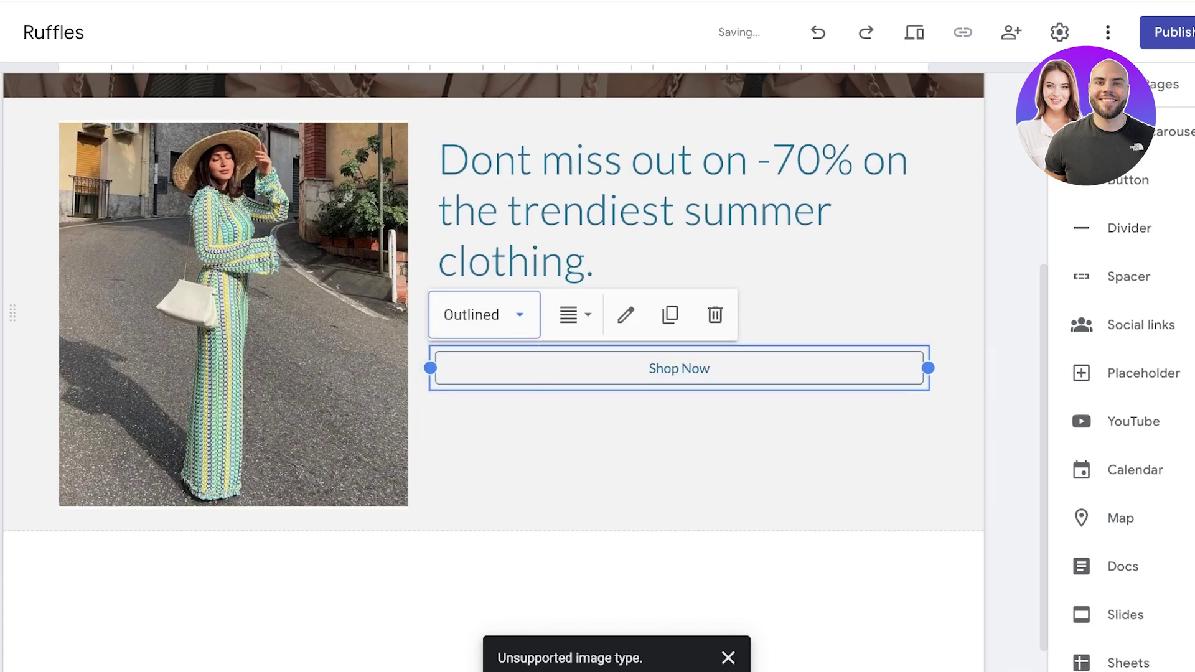
pyautogui.click(482, 314)
pyautogui.click(459, 455)
pyautogui.click(483, 315)
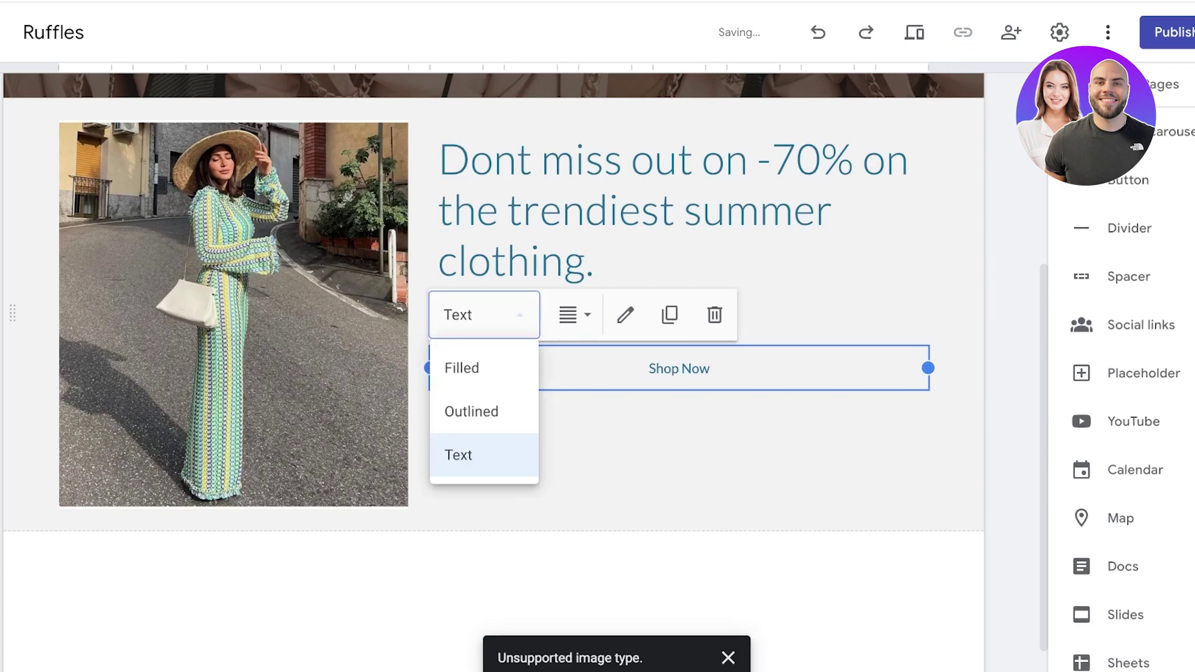
pyautogui.click(473, 368)
pyautogui.click(482, 314)
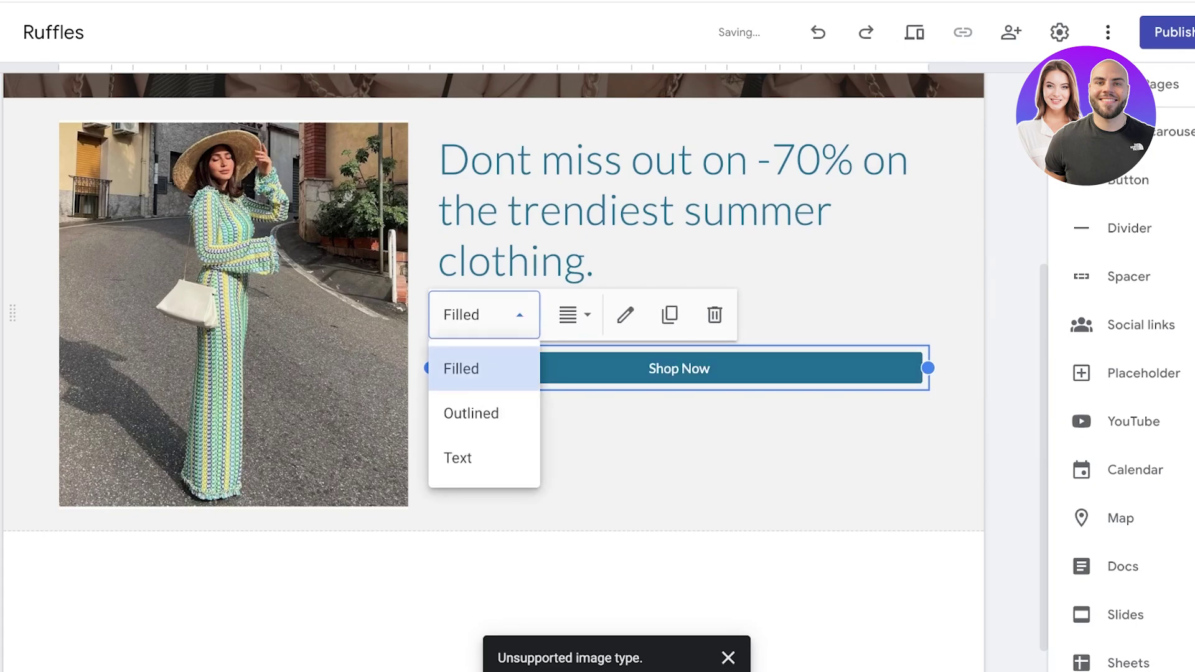
pyautogui.click(473, 369)
# Centre the Shop Now button in its block, try making the block much narrower and undo that resize.
pyautogui.click(570, 315)
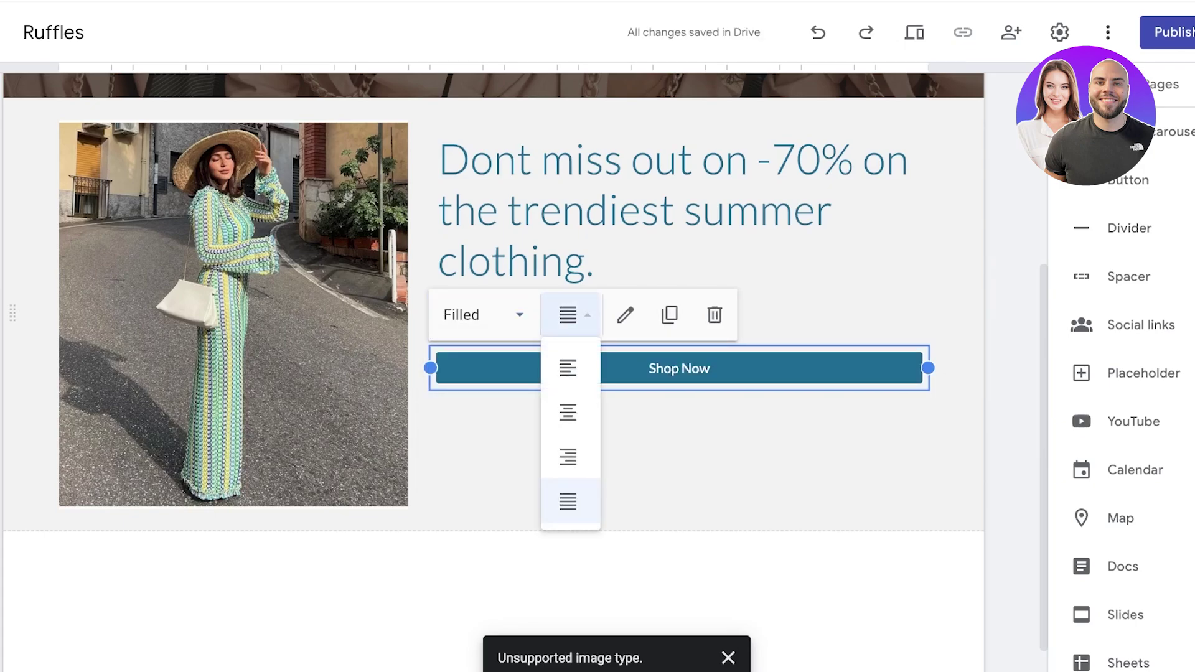
pyautogui.click(568, 412)
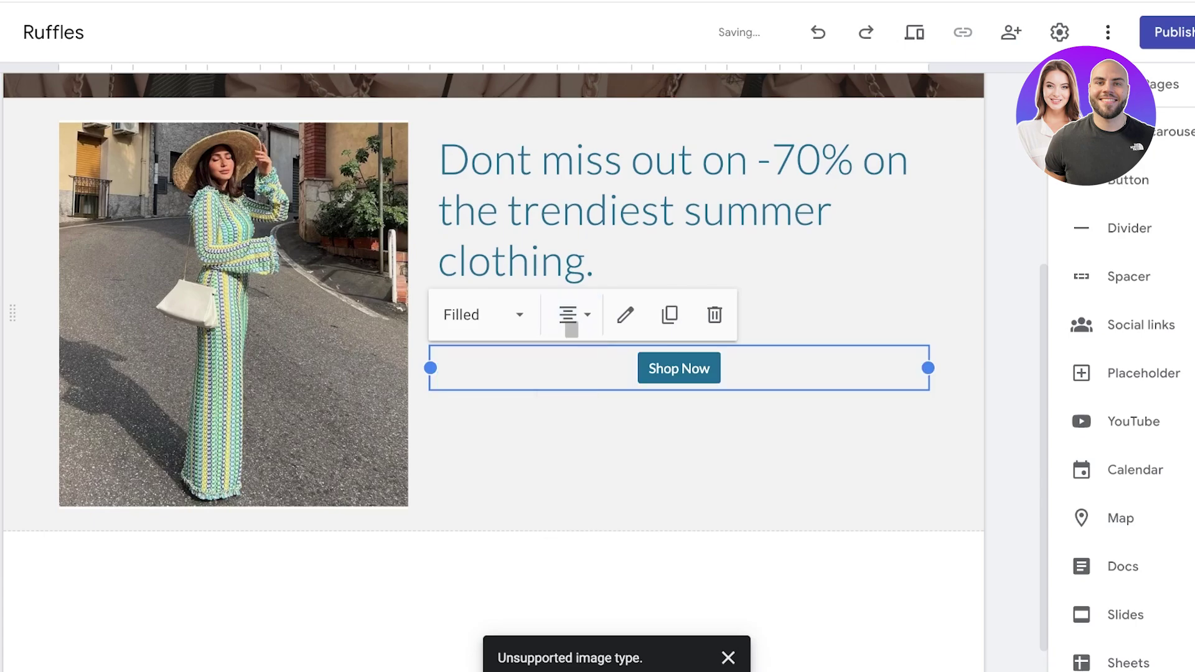
pyautogui.click(568, 315)
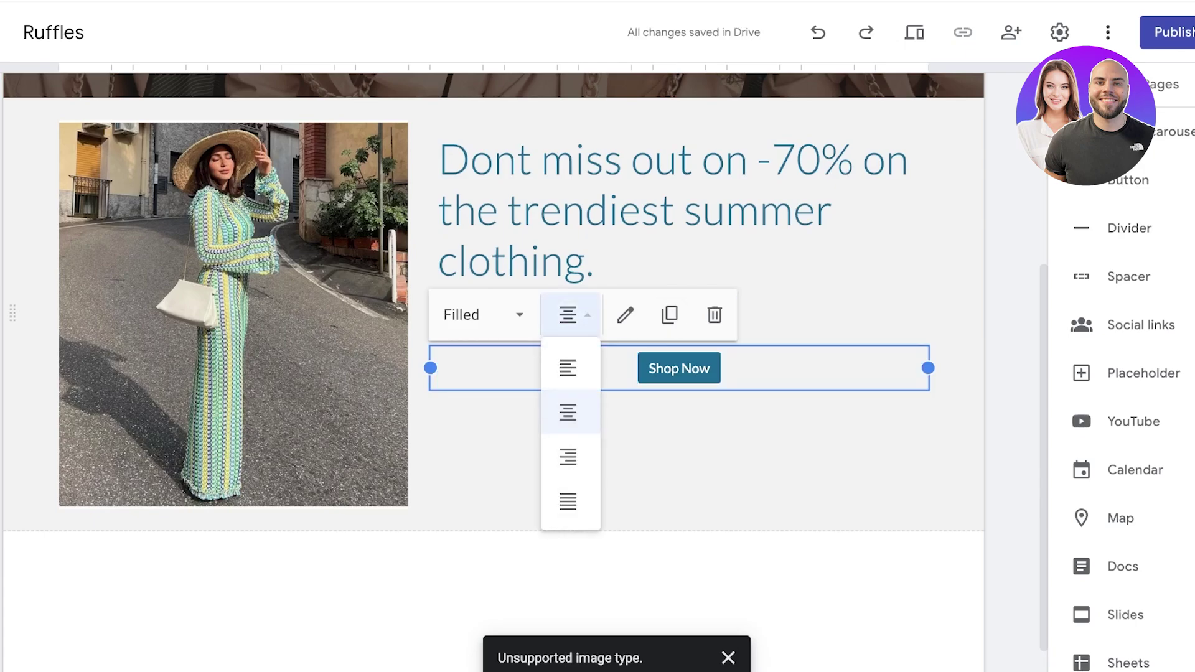
pyautogui.moveTo(928, 367); pyautogui.dragTo(565, 368)
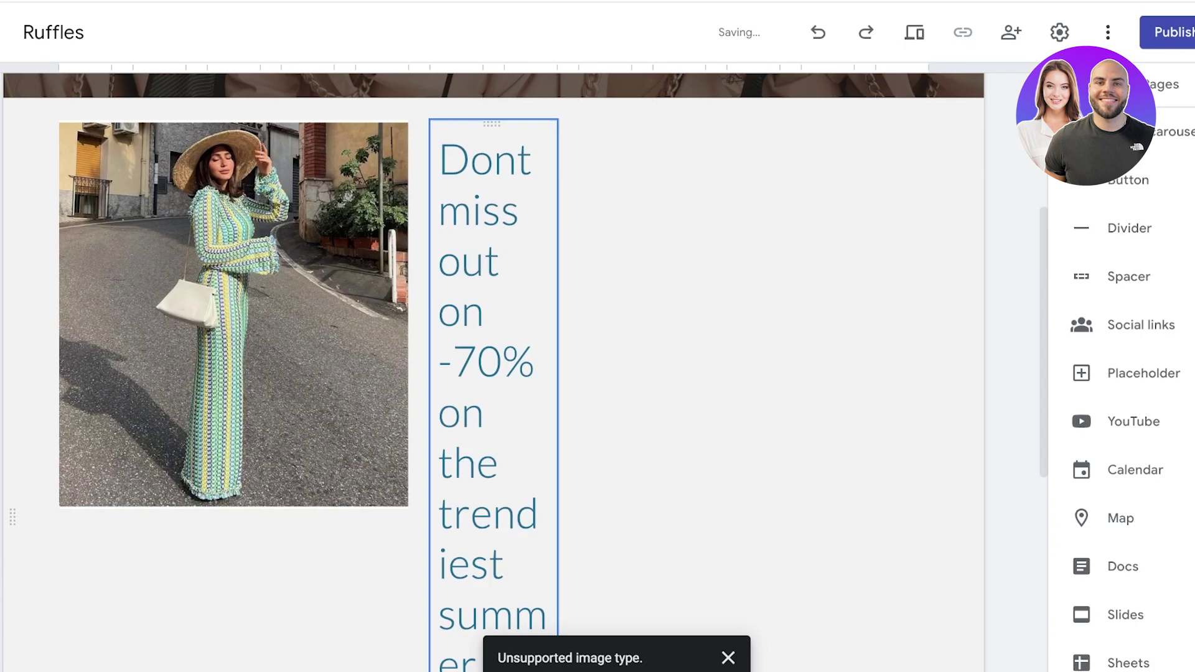
pyautogui.hotkey('ctrl', 'z')
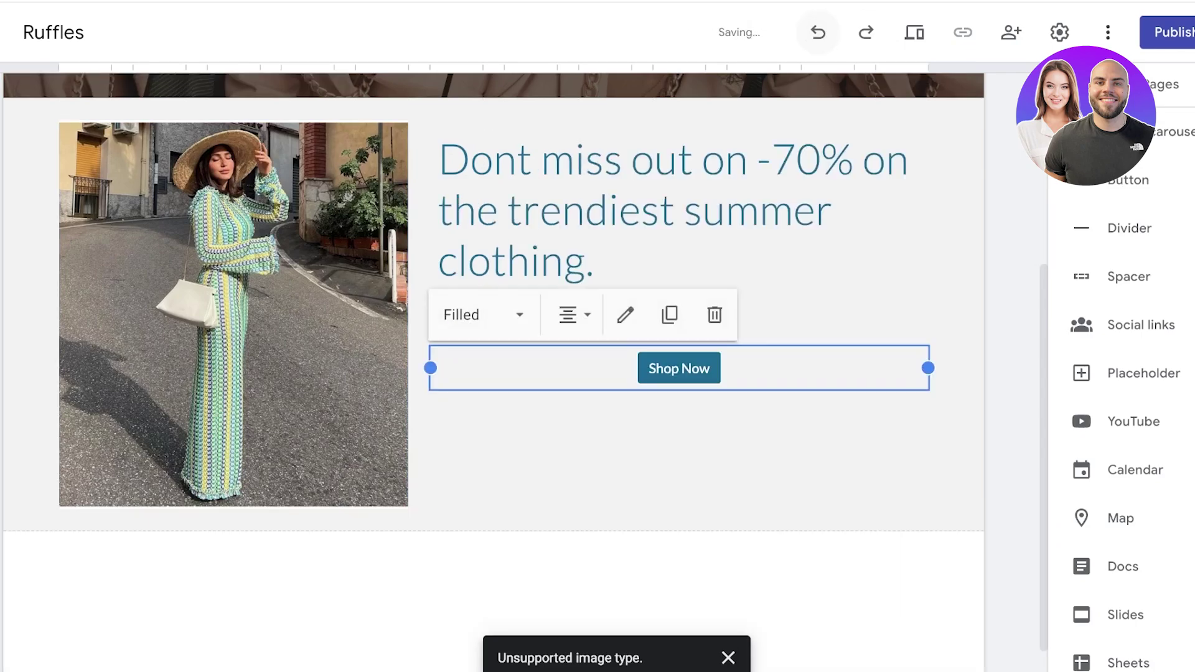
pyautogui.click(482, 314)
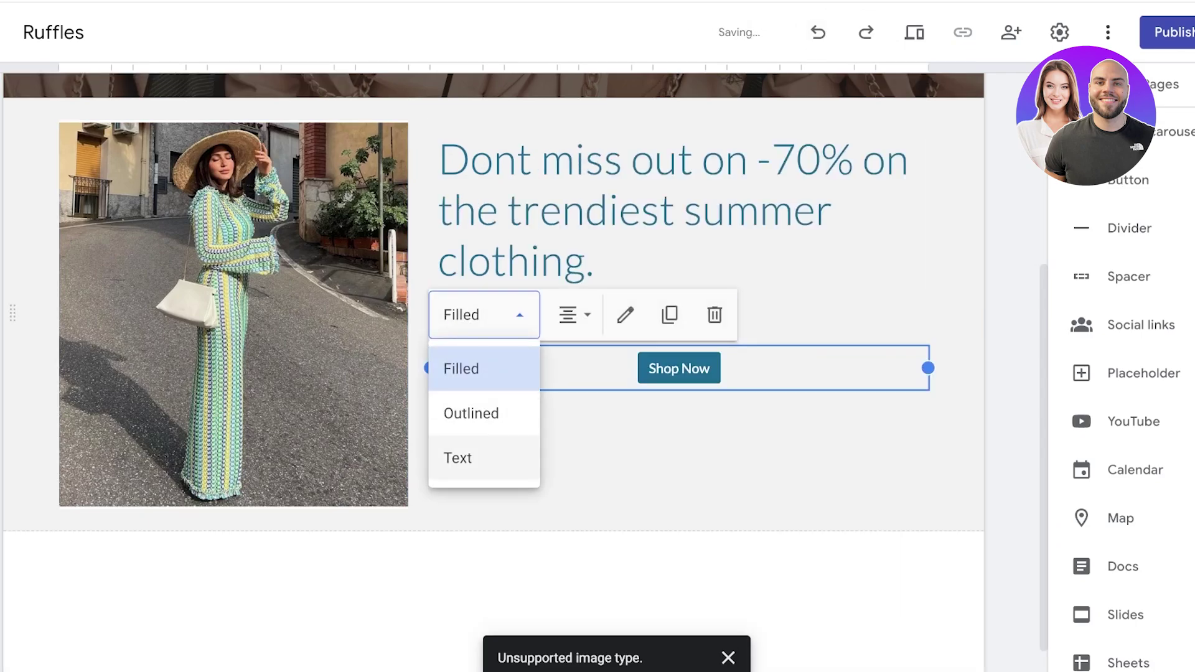
pyautogui.click(482, 314)
# Try right and full-width alignment on the Shop Now button, checking its name and link in between.
pyautogui.click(568, 315)
pyautogui.click(567, 454)
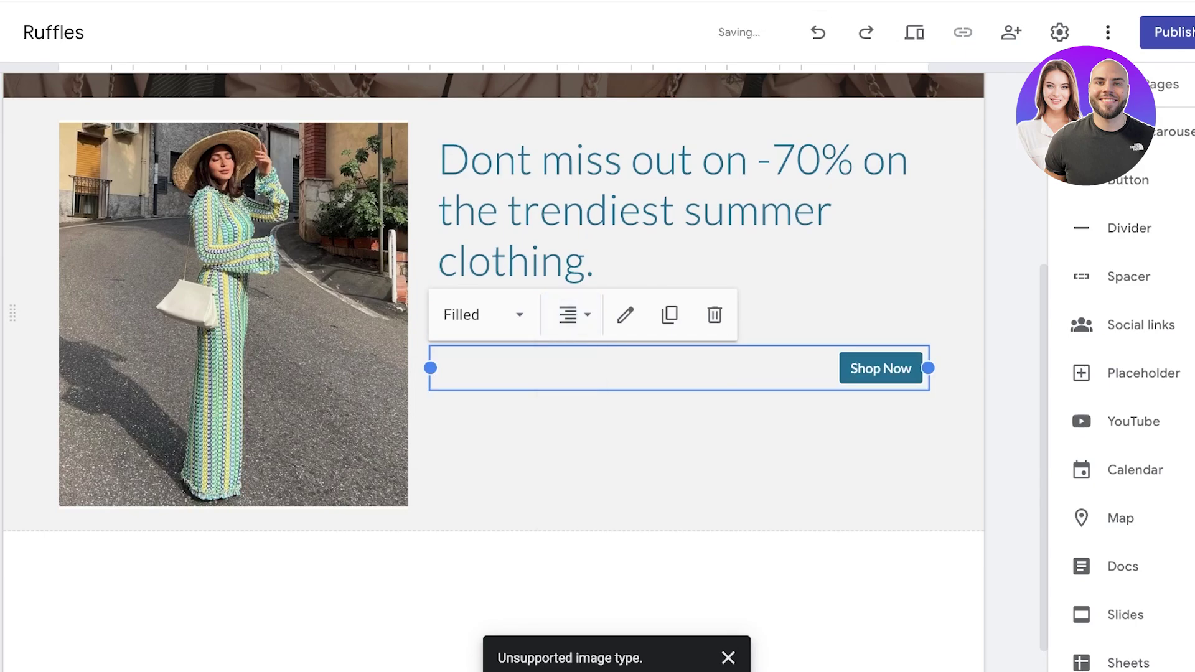
pyautogui.click(625, 315)
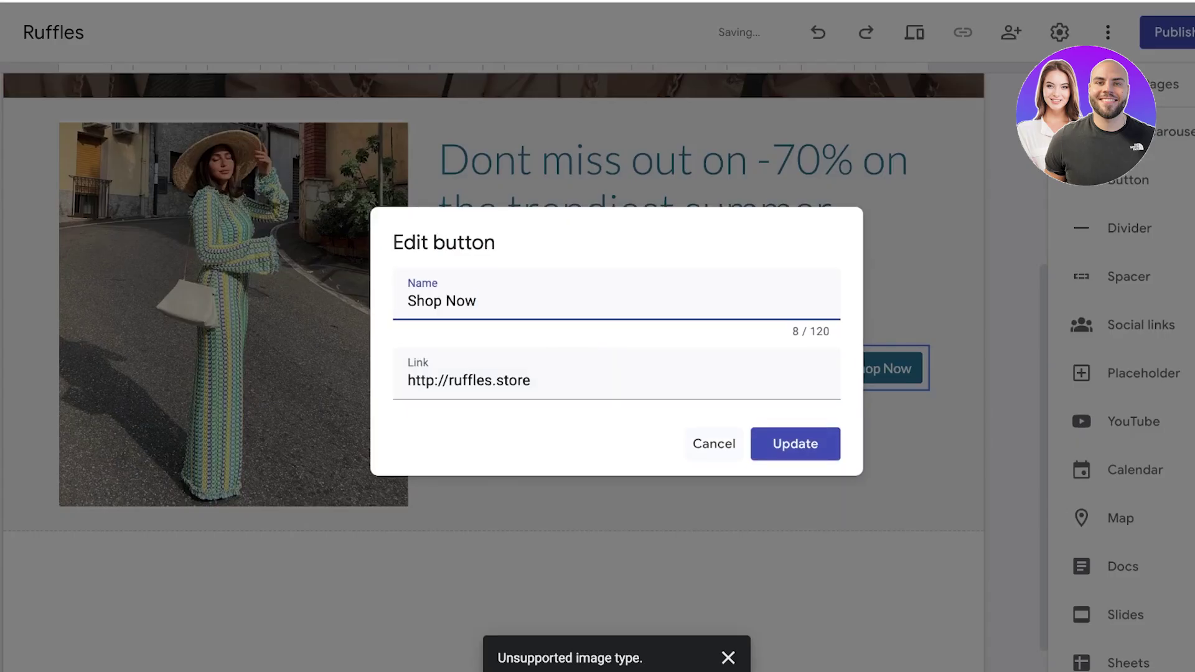
pyautogui.click(795, 444)
pyautogui.click(567, 315)
pyautogui.click(567, 499)
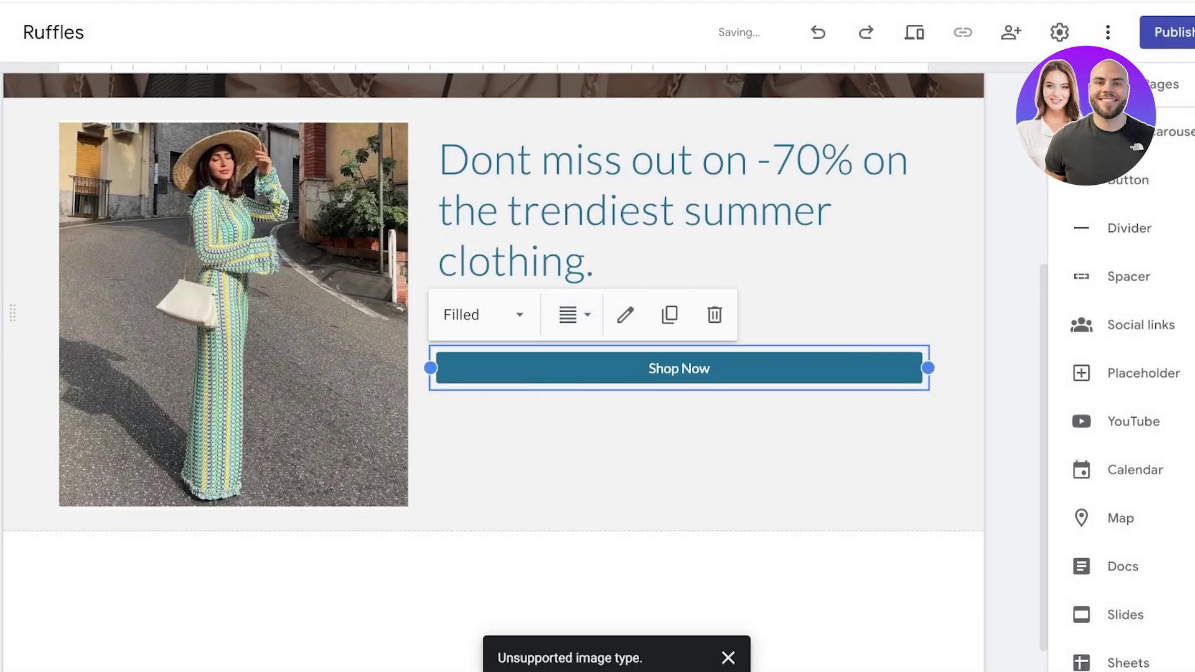
# Align the Shop Now button to the centre of its block and deselect it.
pyautogui.click(567, 315)
pyautogui.click(568, 413)
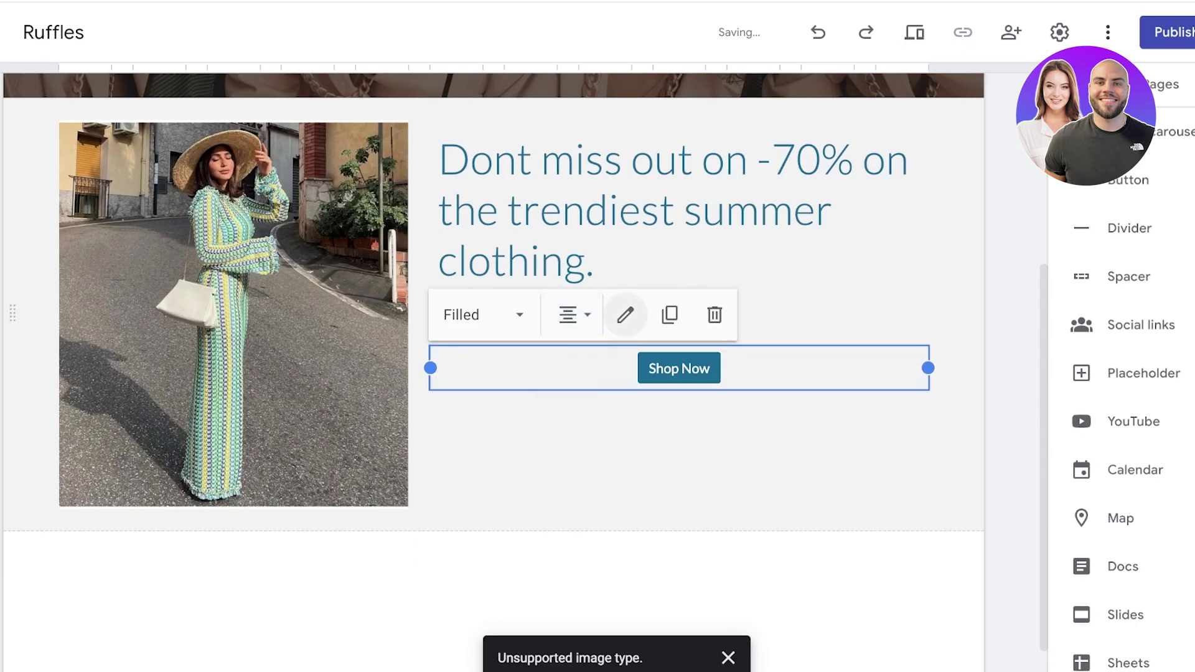
pyautogui.click(540, 435)
pyautogui.scroll(5, 540, 373)
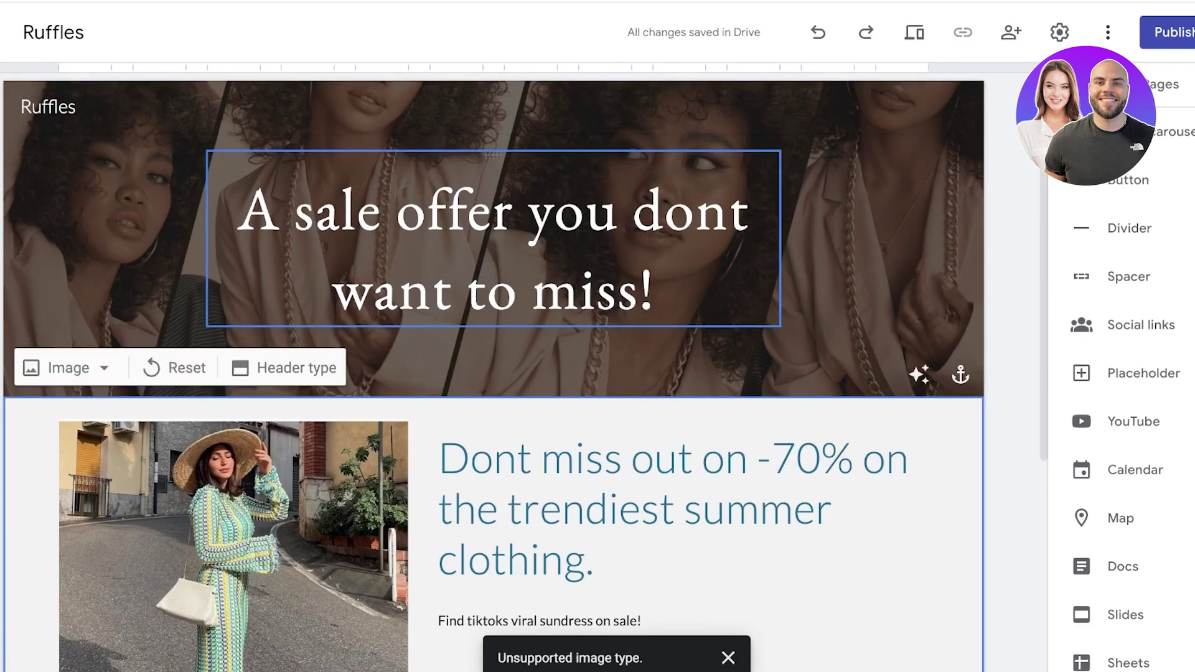
pyautogui.scroll(-5, 554, 343)
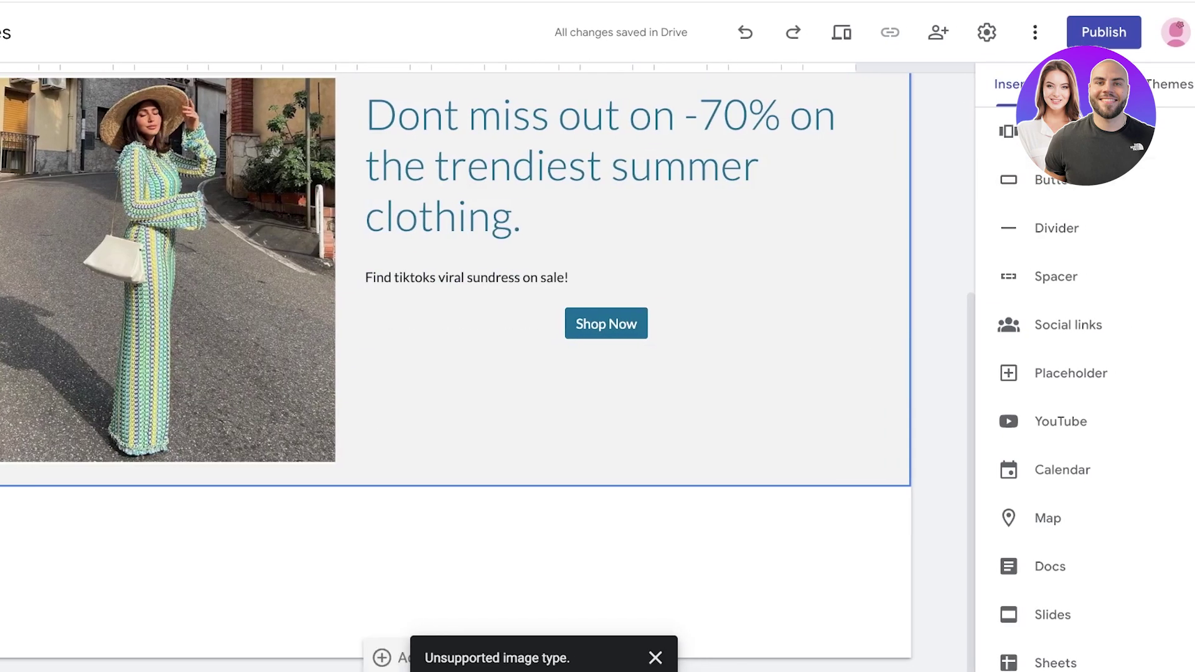
pyautogui.scroll(5, 1071, 374)
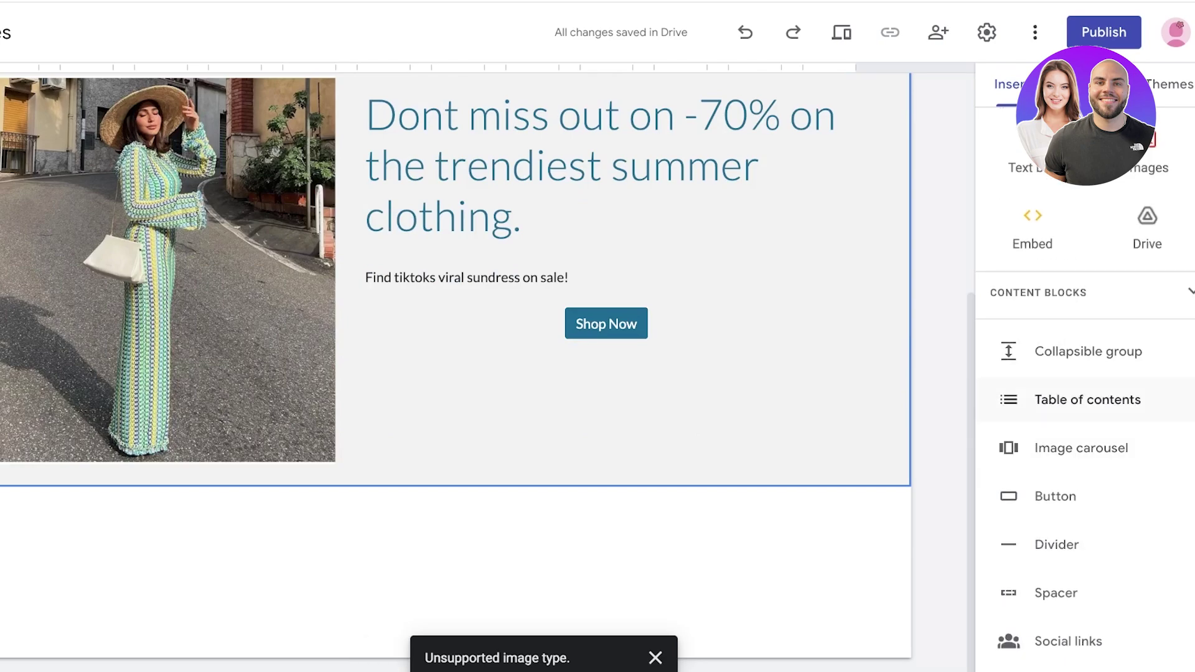
pyautogui.scroll(-6, 1083, 436)
pyautogui.scroll(6, 1083, 436)
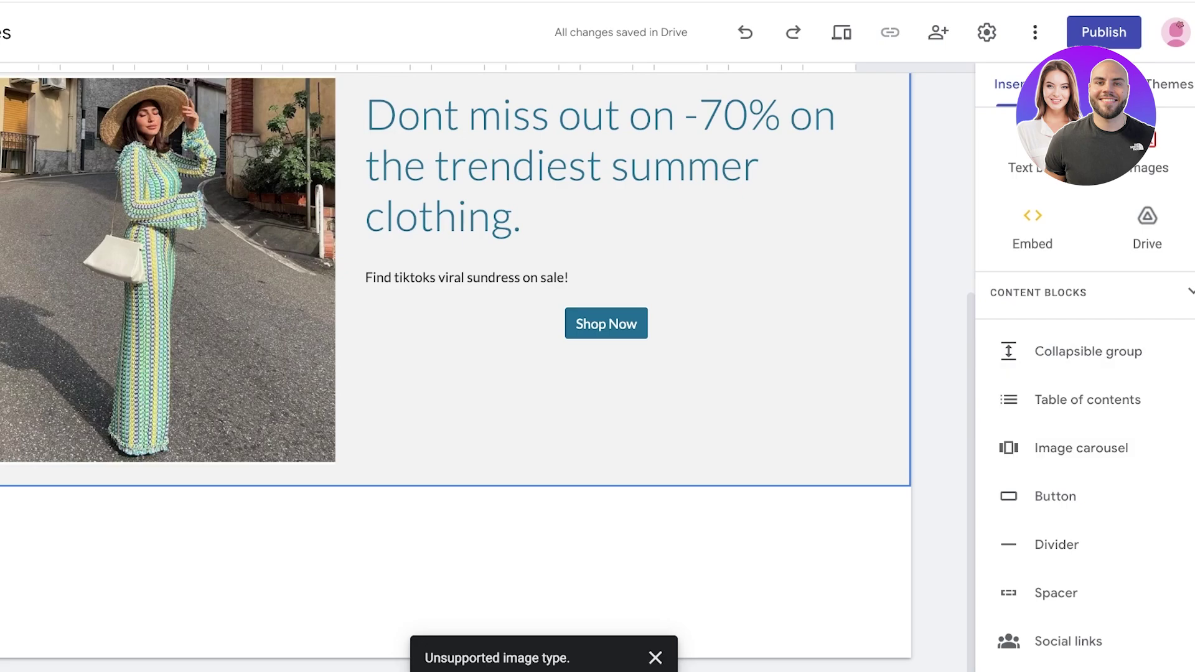
# Try a content block of four captioned image placeholders below the summer clothing offer section and delete it.
pyautogui.scroll(-7, 1083, 373)
pyautogui.scroll(7, 1083, 374)
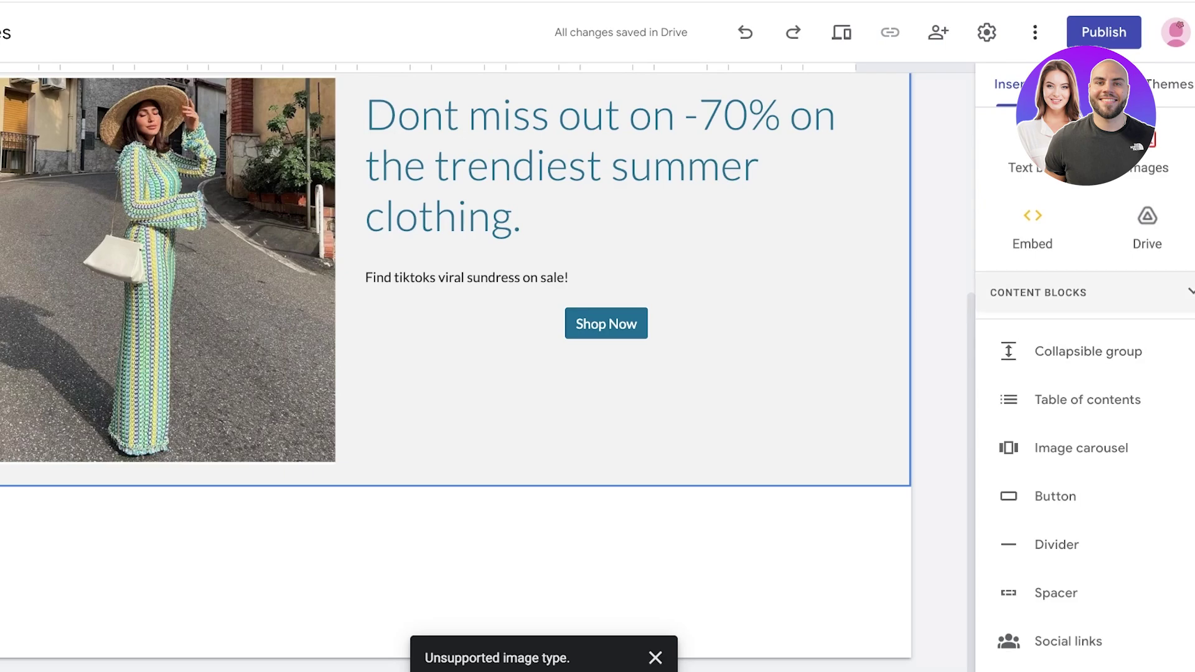
pyautogui.scroll(-3, 1070, 348)
pyautogui.scroll(3, 1071, 348)
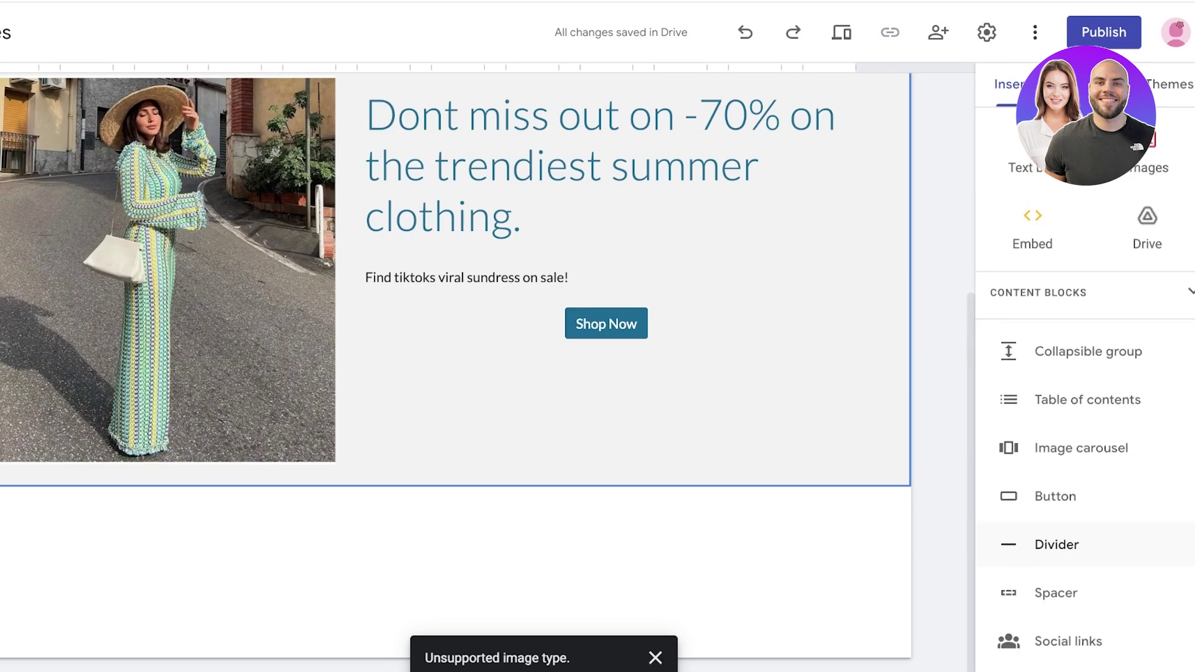
pyautogui.click(1120, 292)
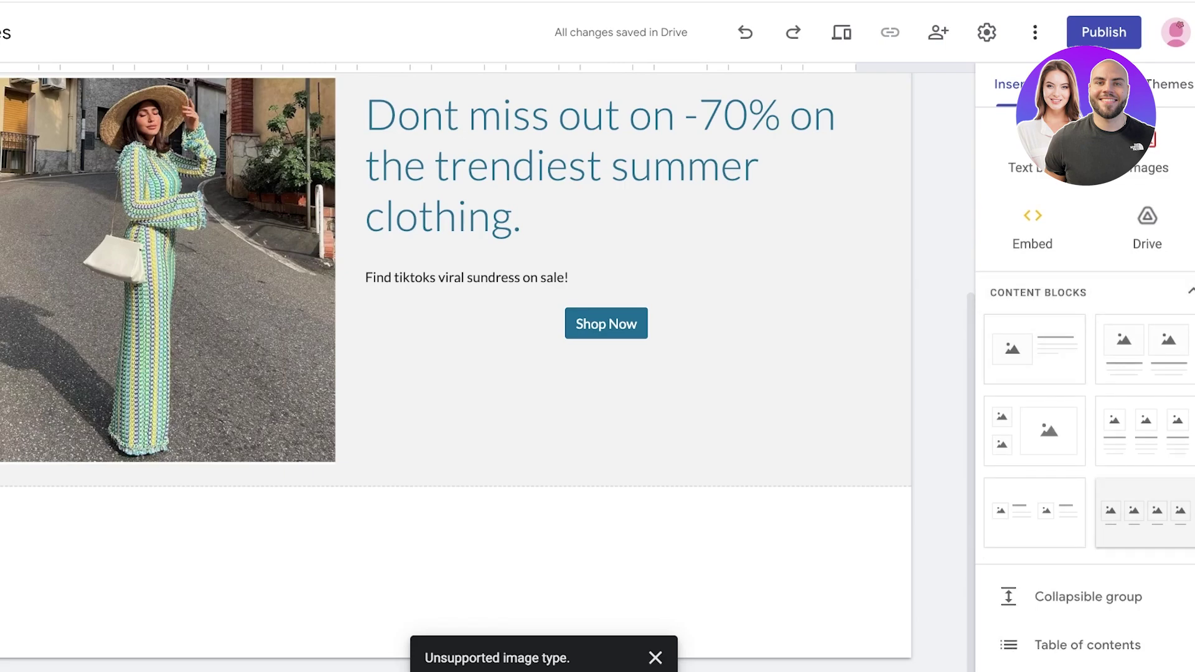
pyautogui.click(1153, 518)
pyautogui.click(1145, 513)
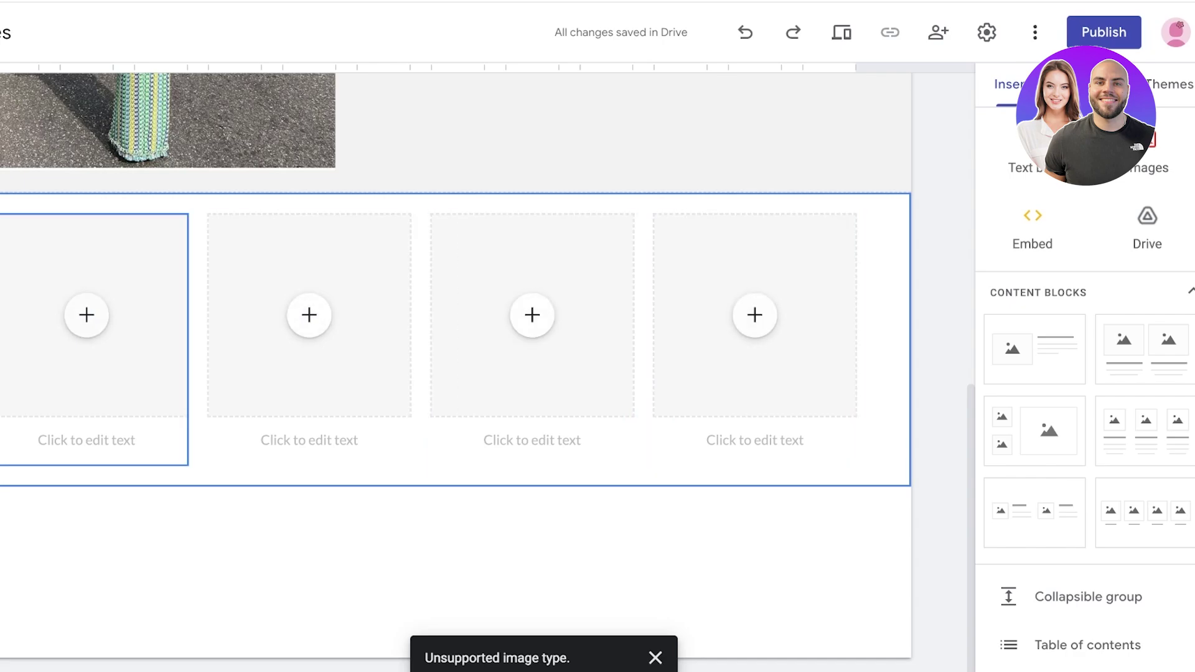
pyautogui.press('Delete')
# Preview the sales page at laptop, tablet and phone sizes, check the phone layout down to Shop Now, and close the preview.
pyautogui.scroll(5, 455, 374)
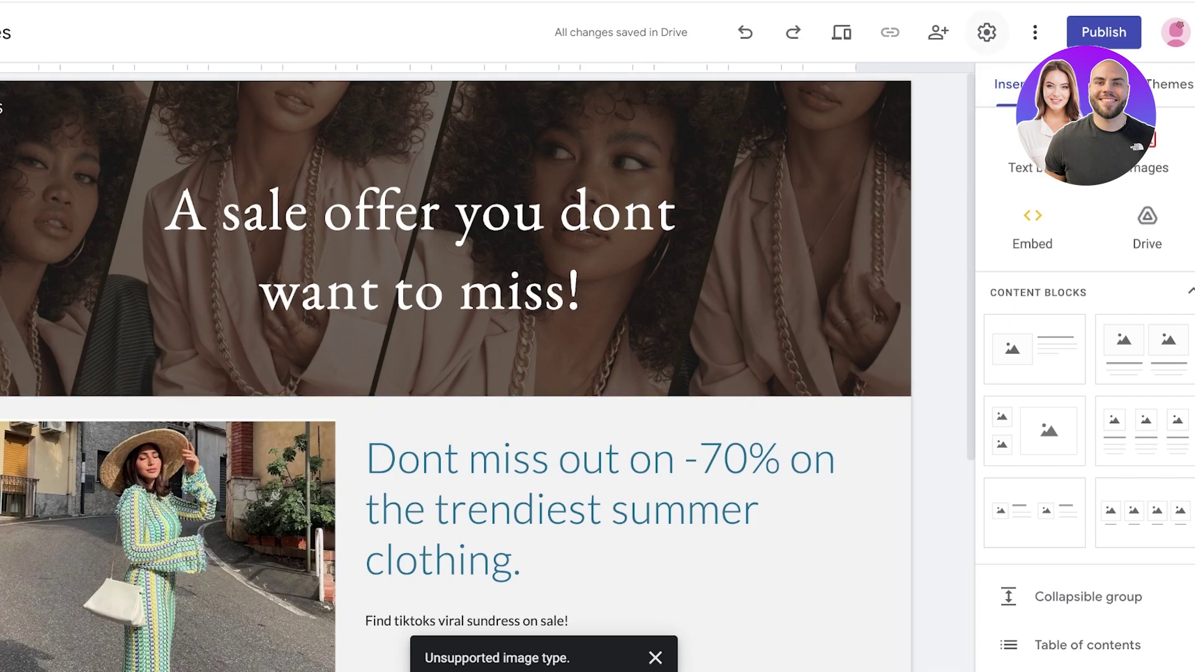
pyautogui.click(1035, 31)
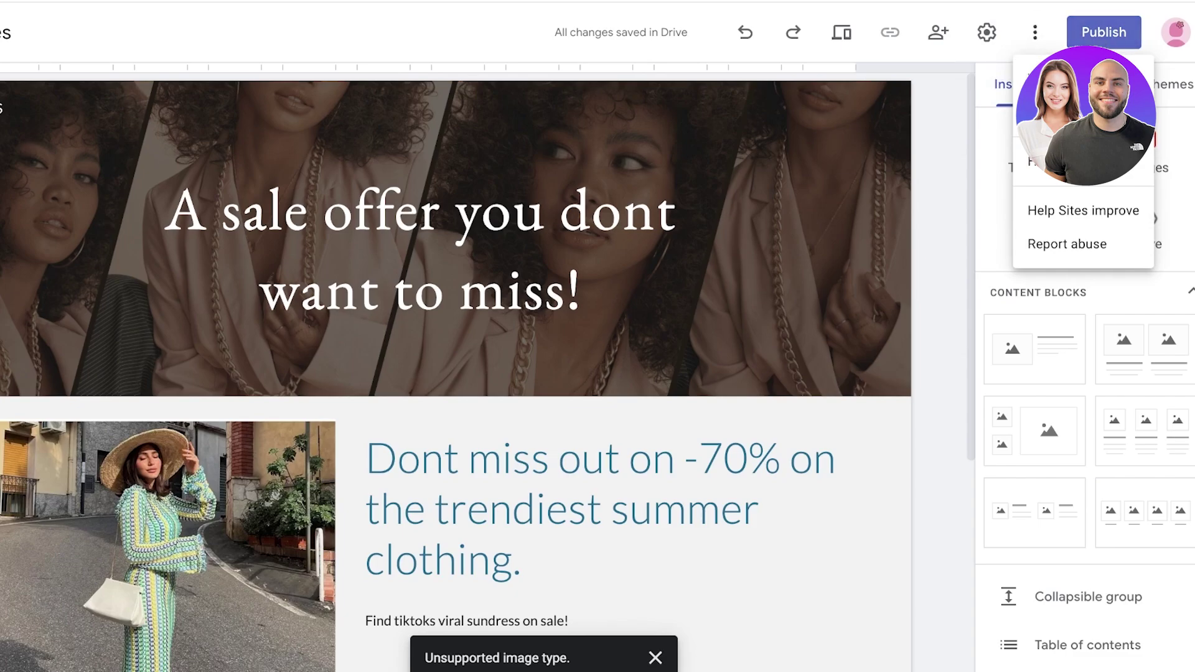
pyautogui.click(841, 32)
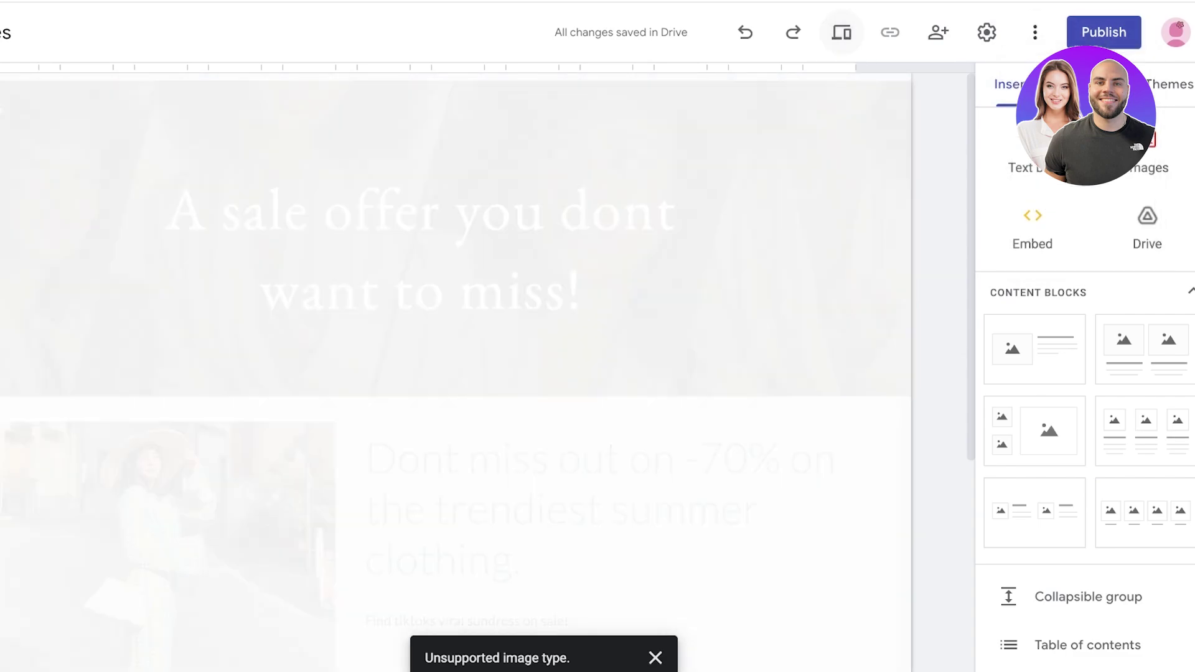
pyautogui.scroll(-2, 598, 336)
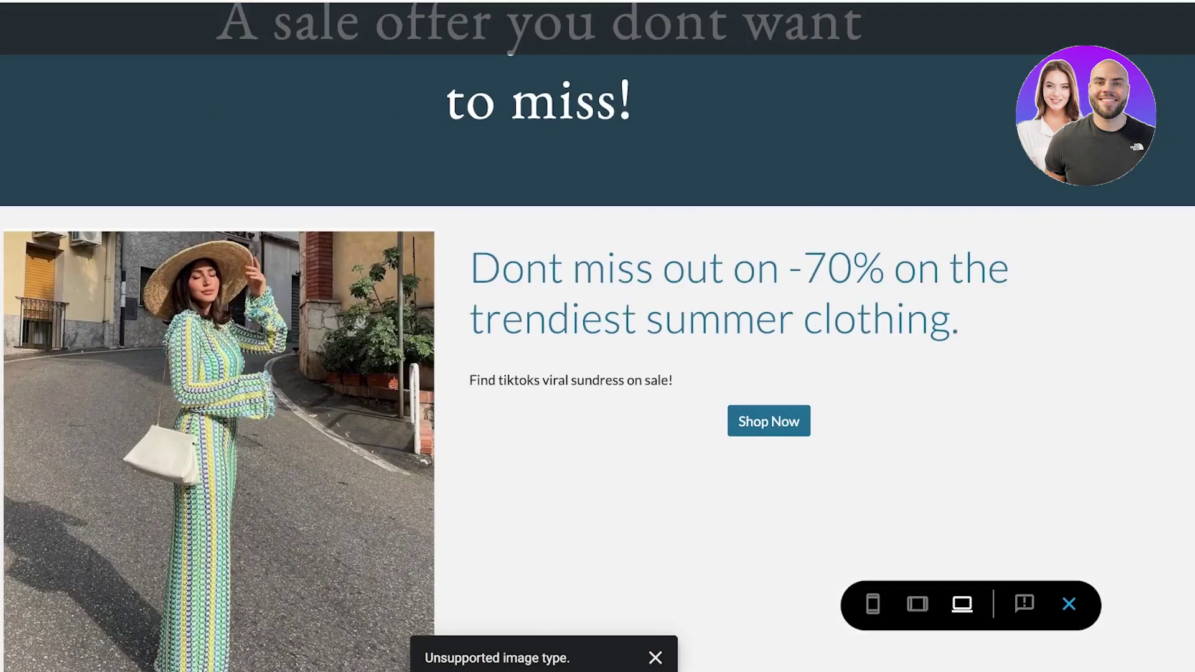
pyautogui.click(917, 604)
pyautogui.click(872, 603)
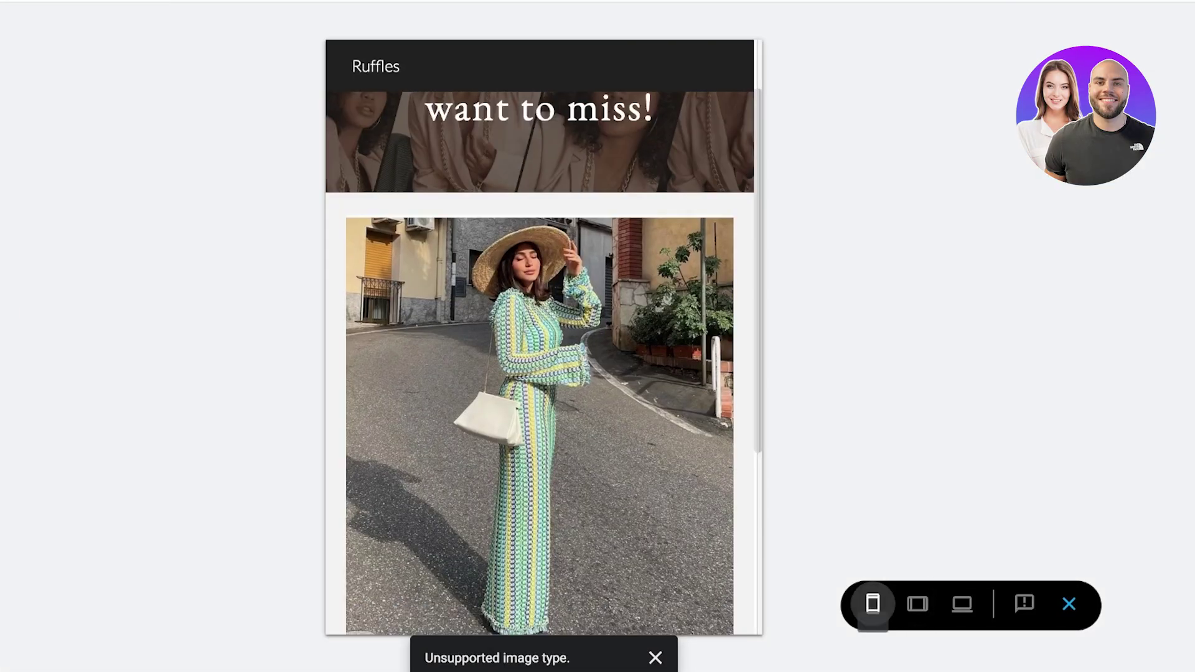
pyautogui.scroll(-4, 540, 349)
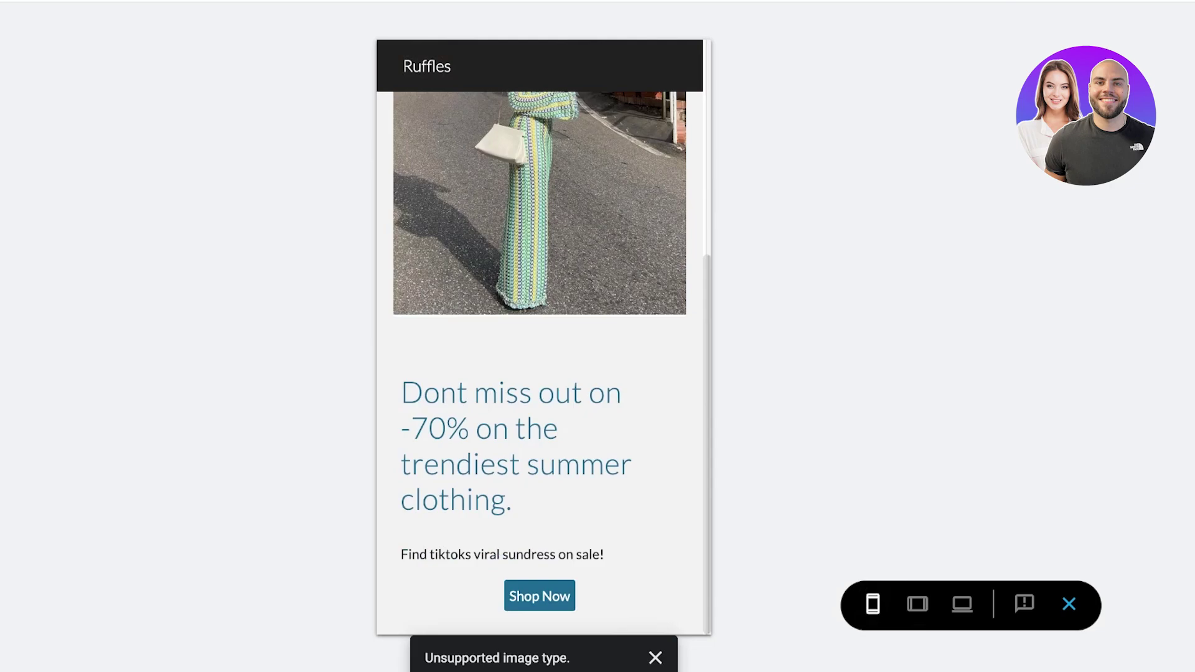
pyautogui.press('Escape')
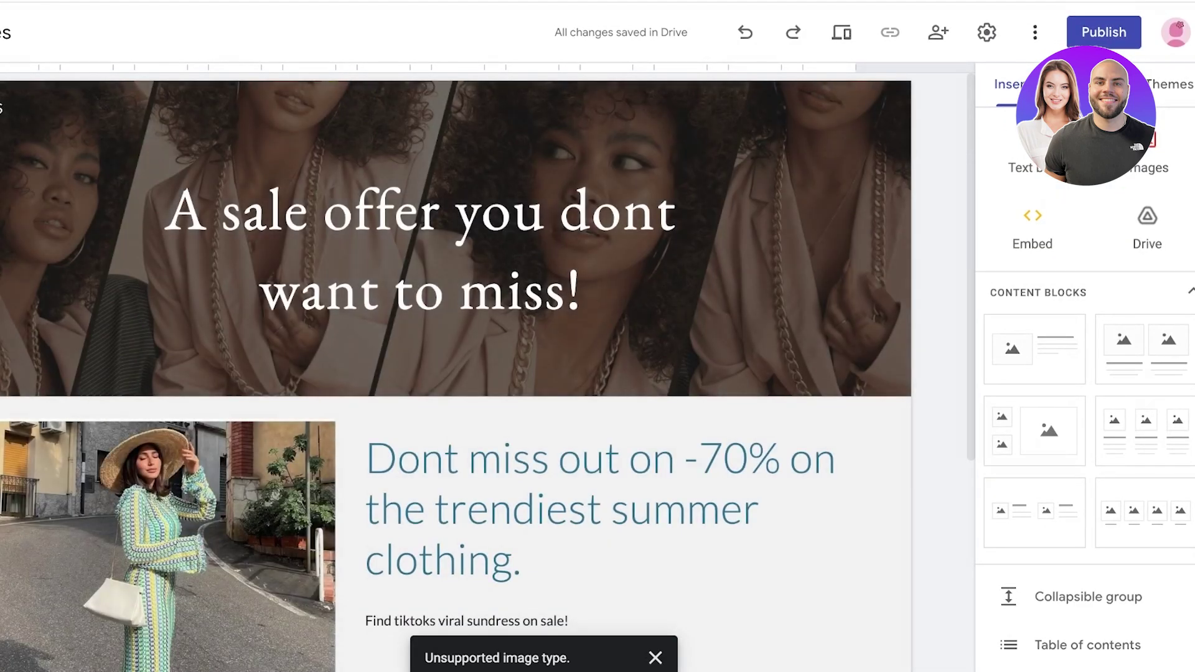
# Publish the site to the web with the web address ruffleslandingpage.
pyautogui.click(1104, 32)
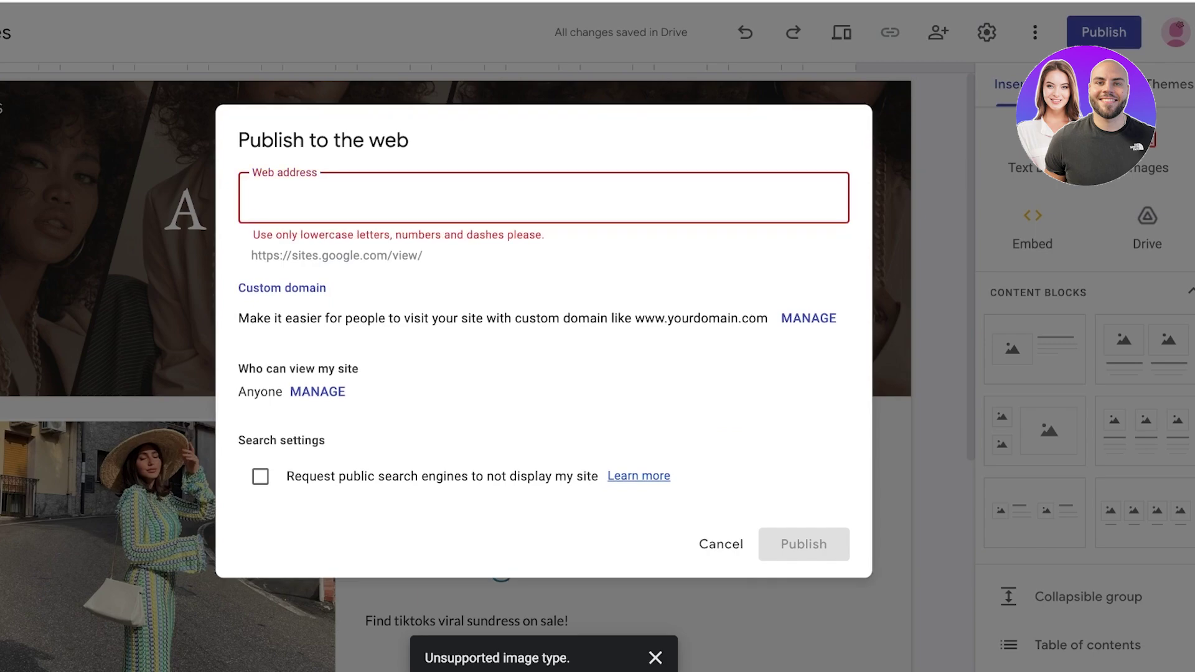
pyautogui.write('ruffles')
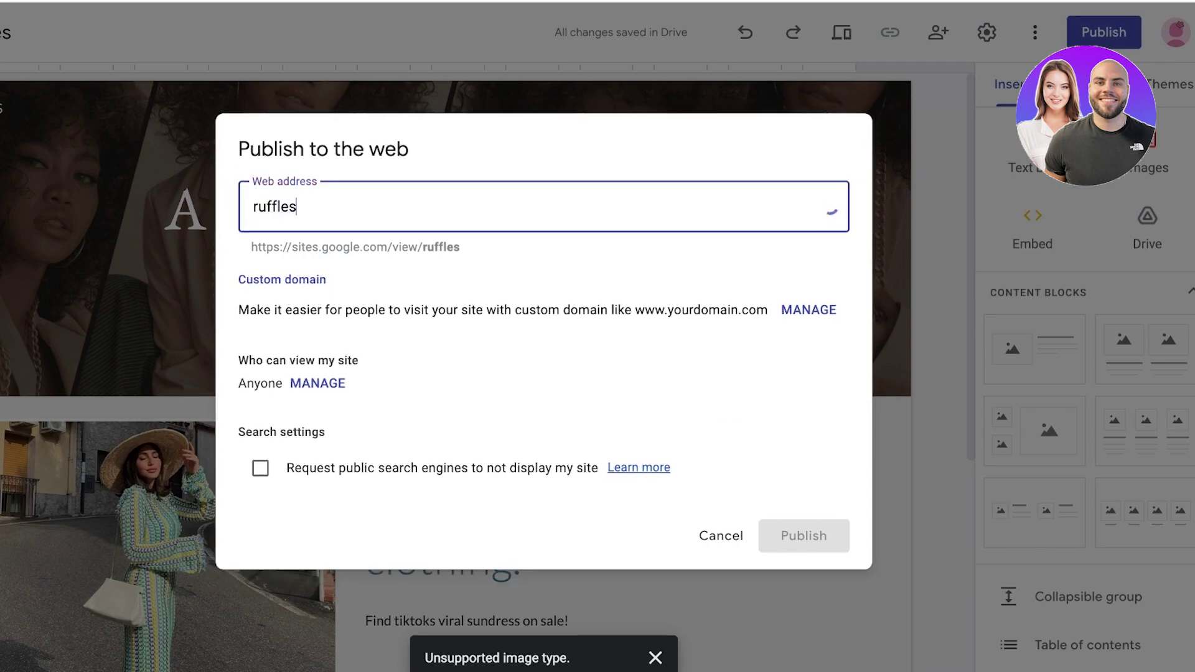
pyautogui.write('landingp')
pyautogui.press('BackSpace')
pyautogui.write('landingpage')
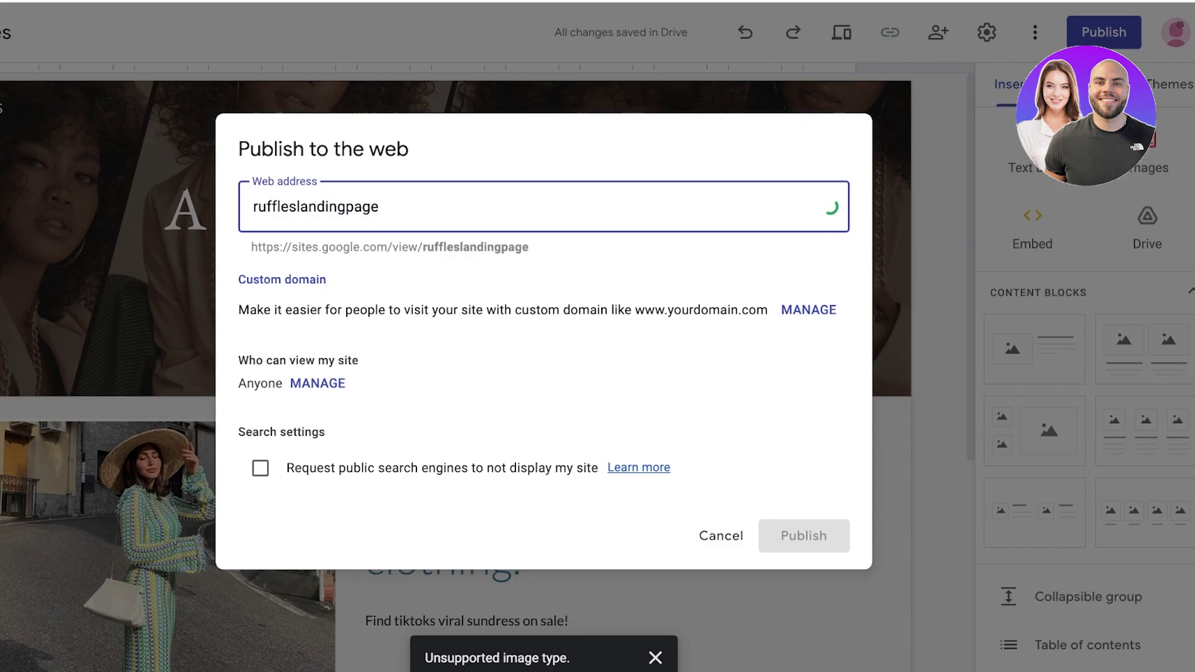
pyautogui.moveTo(251, 247); pyautogui.dragTo(528, 248)
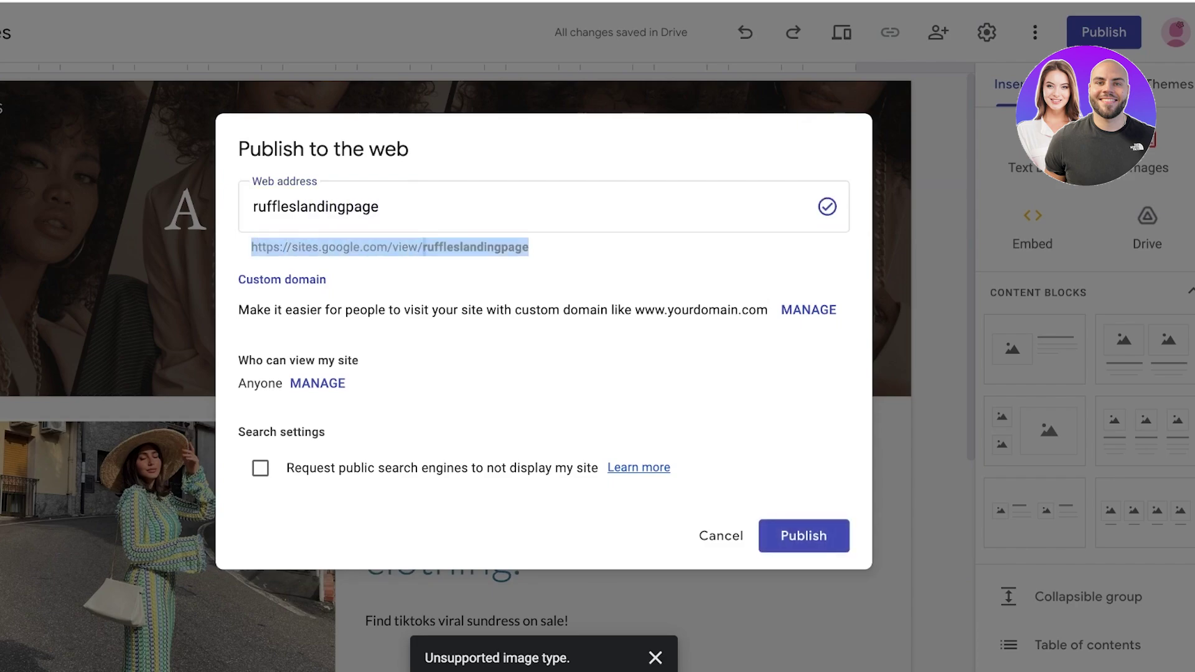
pyautogui.click(536, 248)
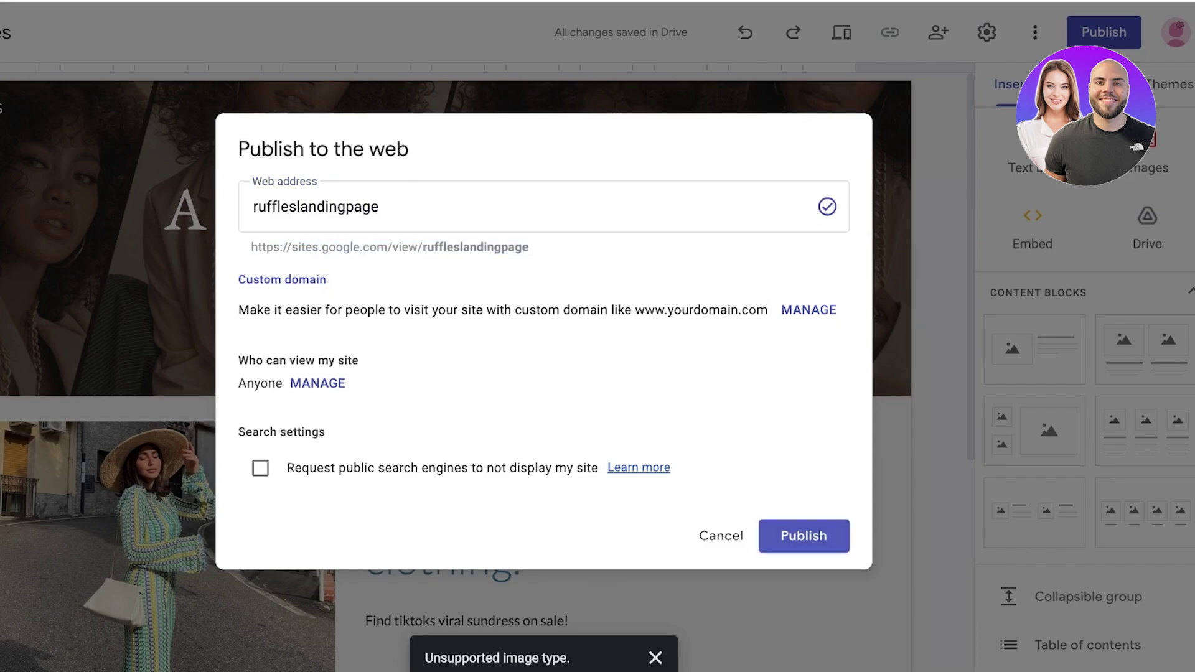
pyautogui.click(804, 536)
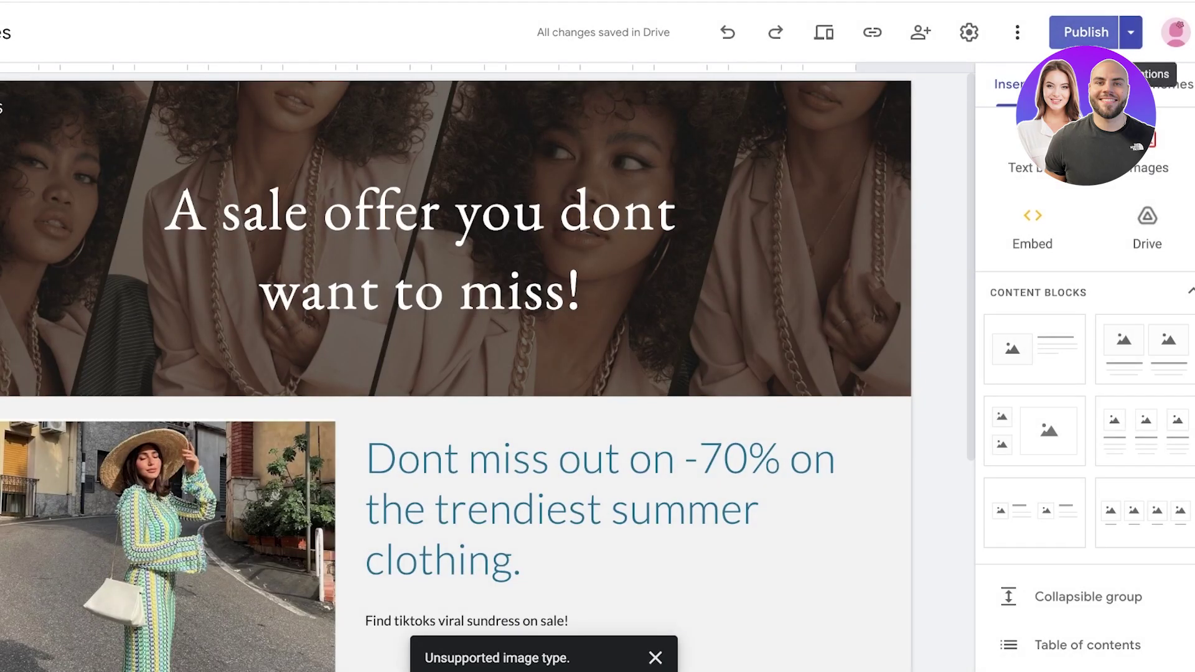
pyautogui.click(1131, 31)
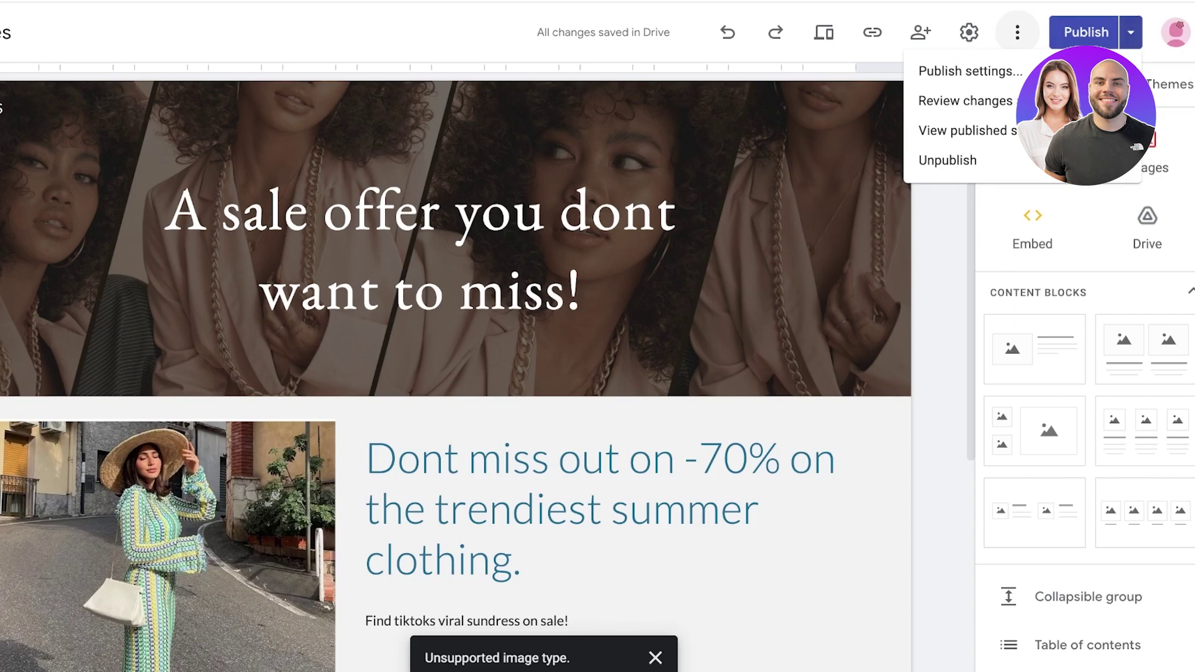
pyautogui.click(1017, 32)
pyautogui.click(1017, 32)
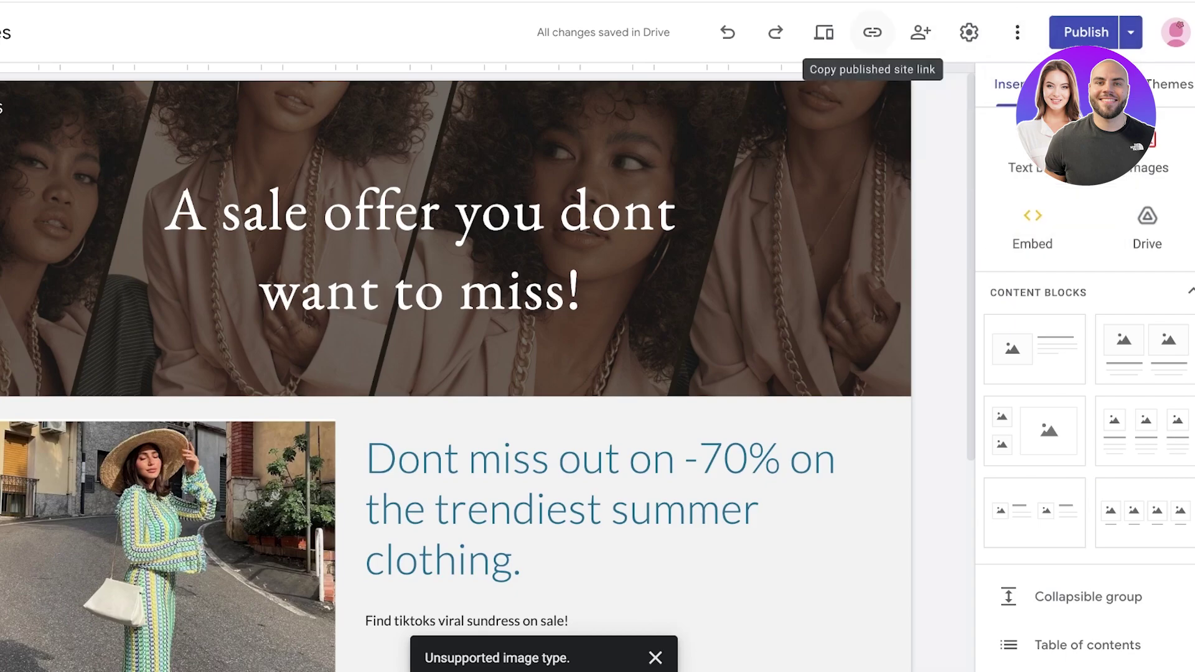
# Copy the published site link, open it in a new browser tab and look through the live page.
pyautogui.click(872, 31)
pyautogui.click(754, 353)
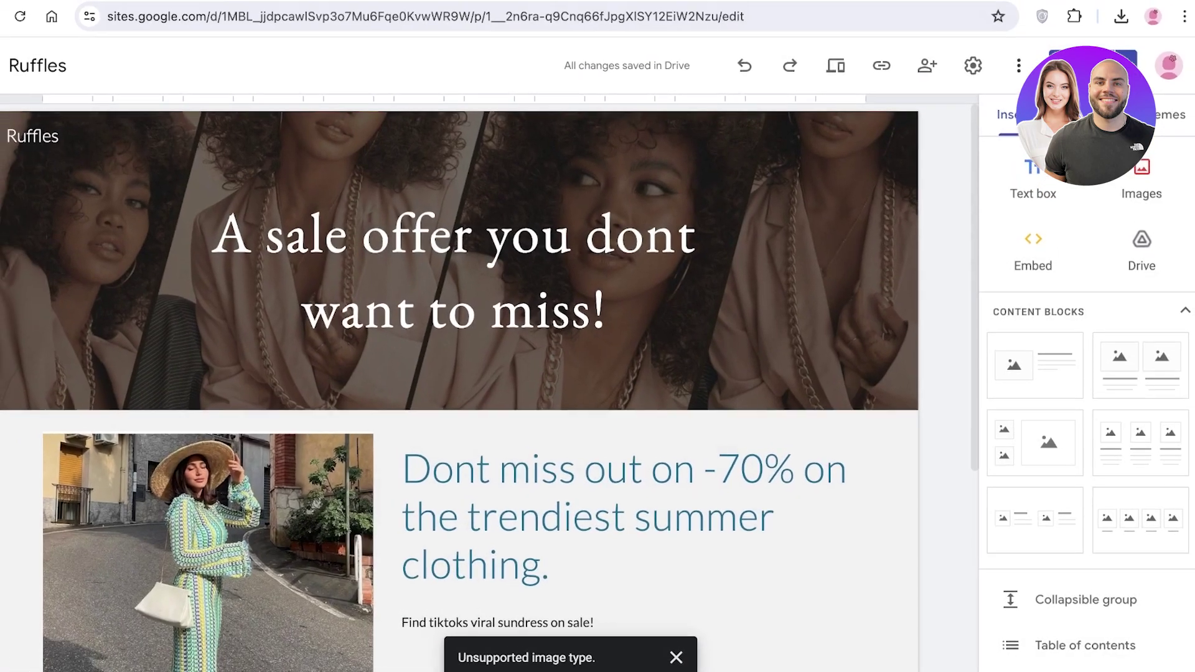
pyautogui.press('super+t')
pyautogui.write('https://sites.google.com/view/ruffleslandingpage/home')
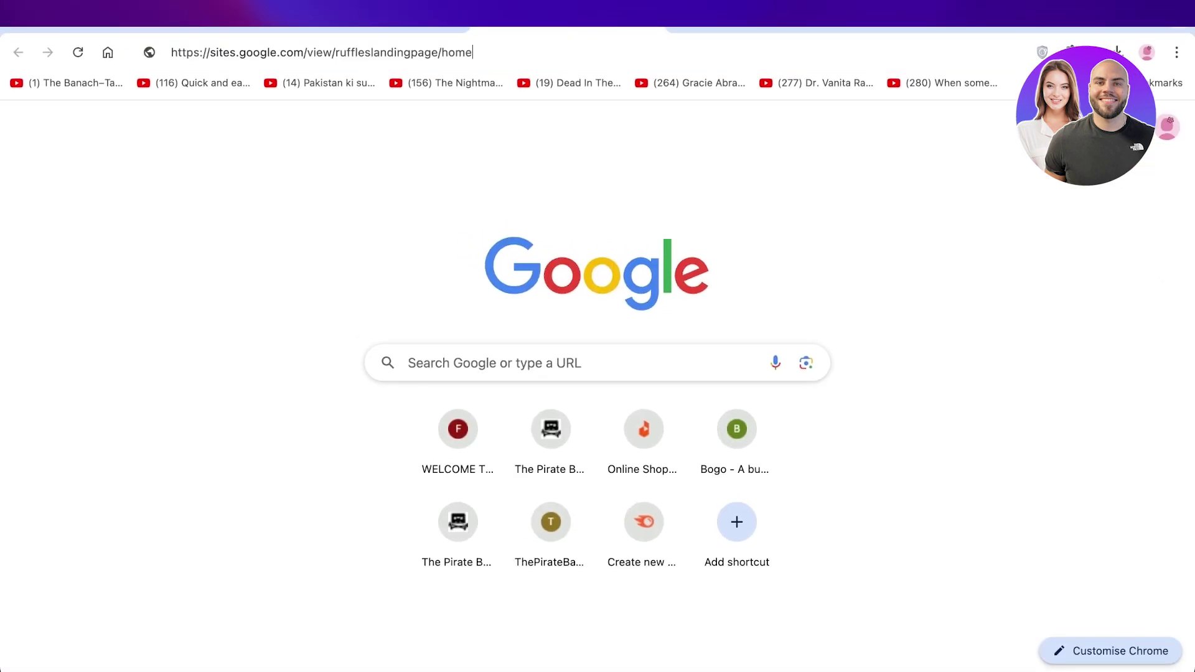
pyautogui.press('Return')
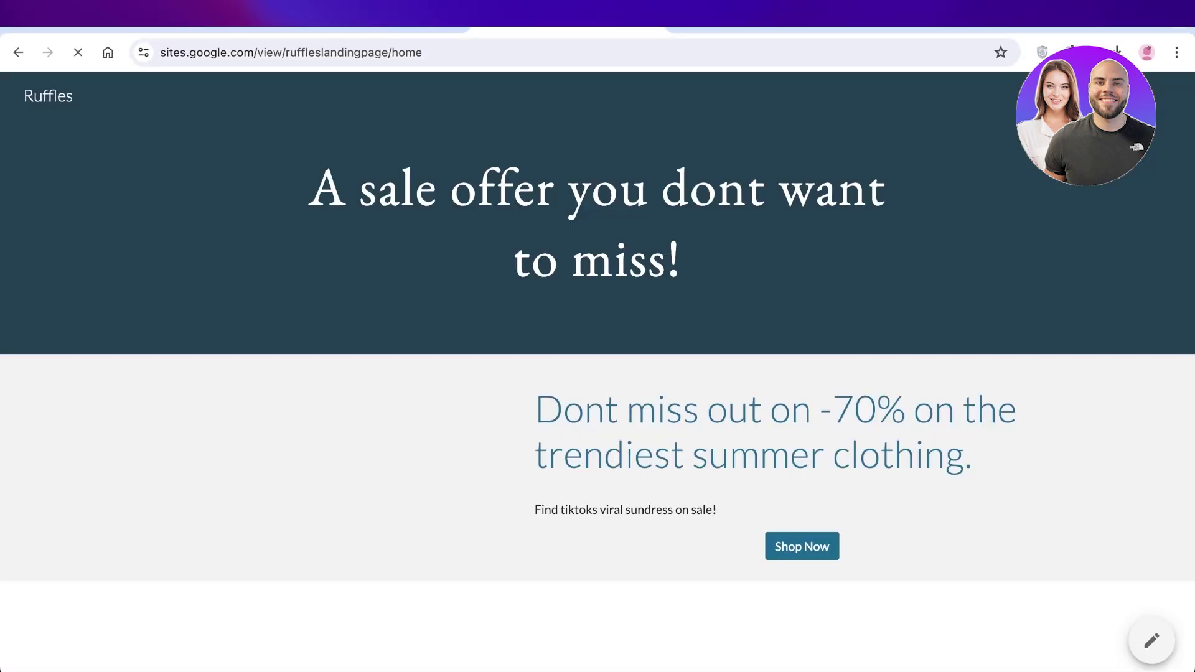
pyautogui.scroll(-3, 596, 318)
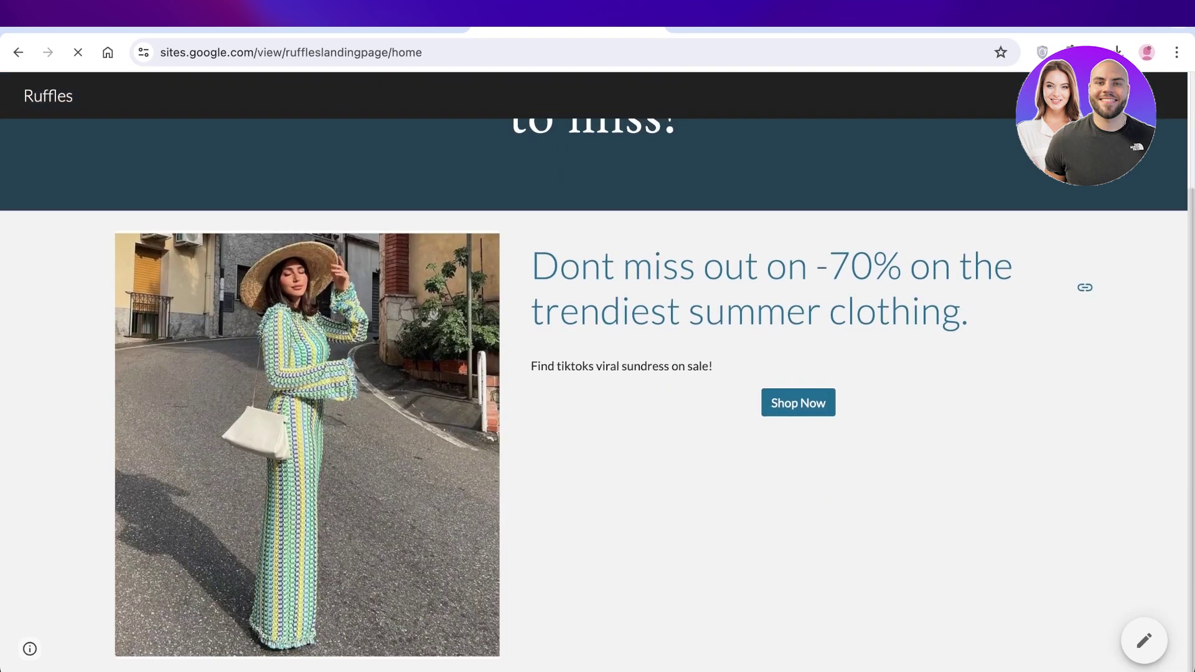
pyautogui.scroll(3, 596, 318)
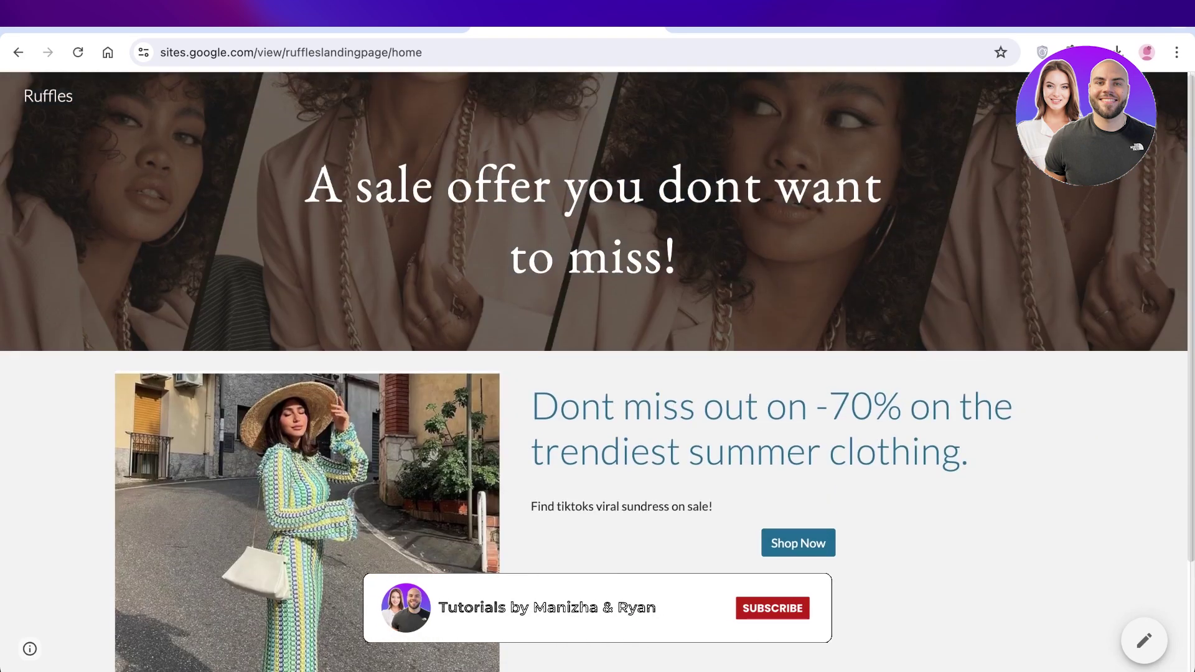